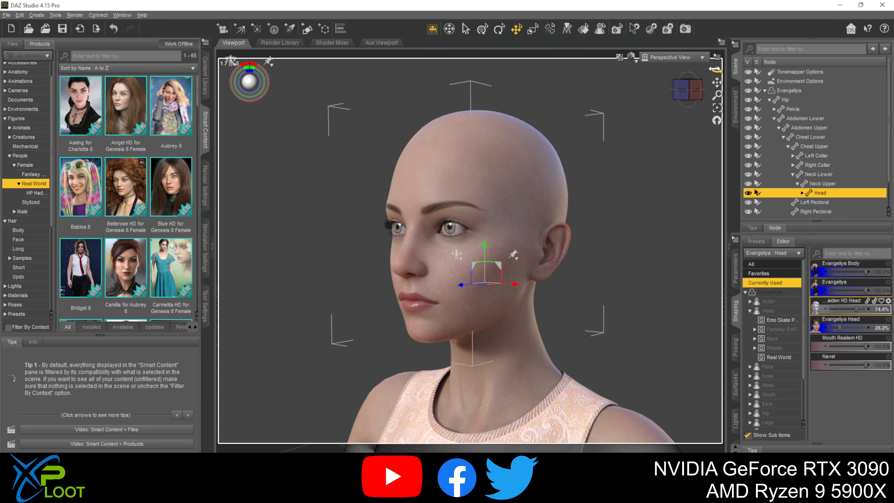
# - Show the long hair products in the content library and select the whole Evangeliya figure as the target
pyautogui.click(680, 90)
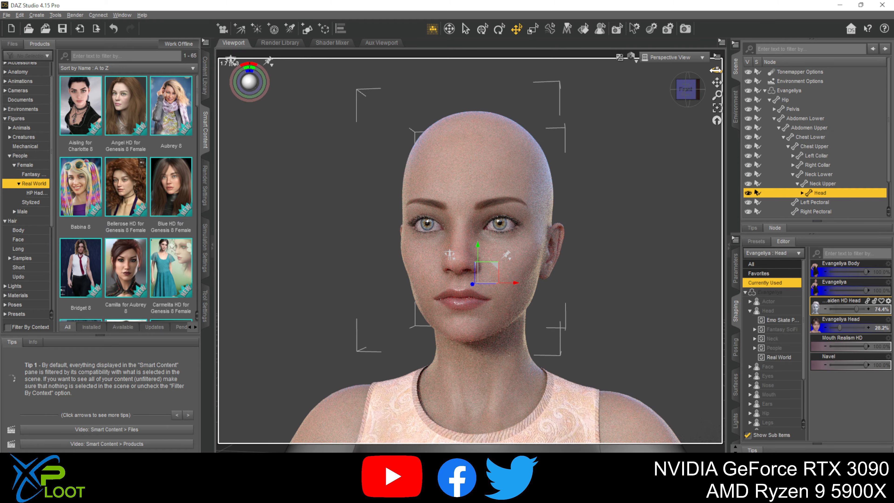
pyautogui.moveTo(716, 70); pyautogui.dragTo(715, 70)
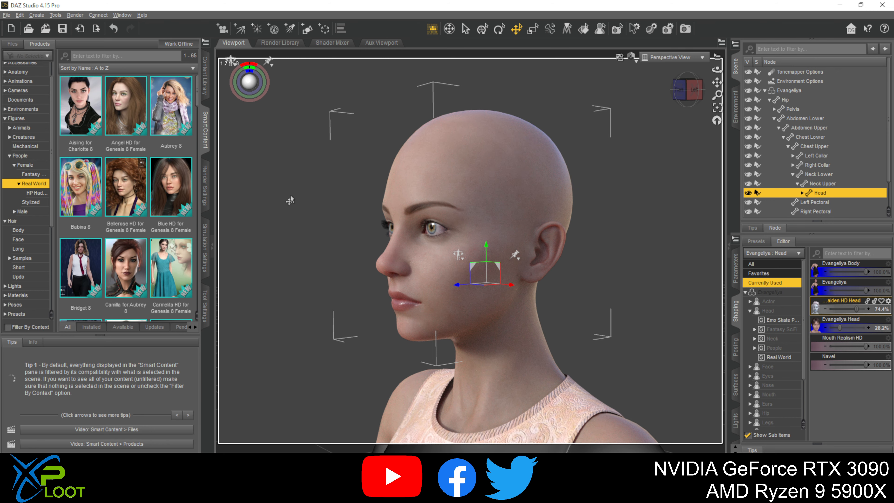
pyautogui.click(32, 221)
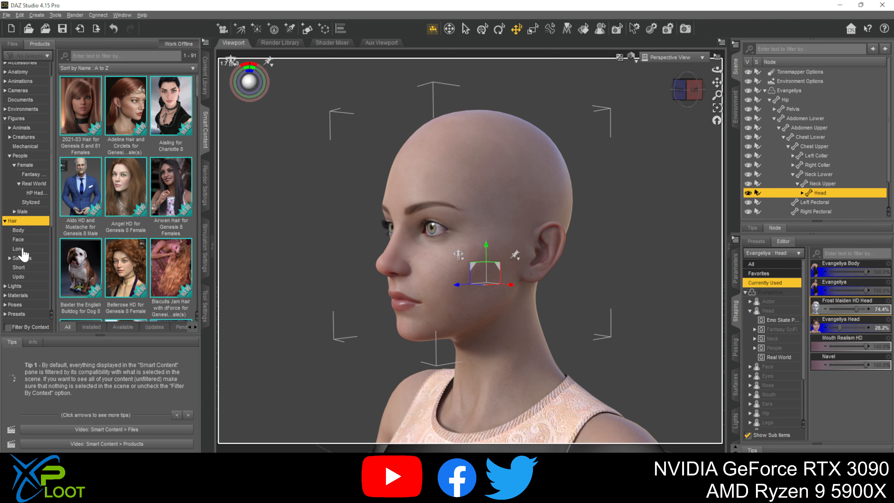
pyautogui.click(21, 249)
pyautogui.click(479, 259)
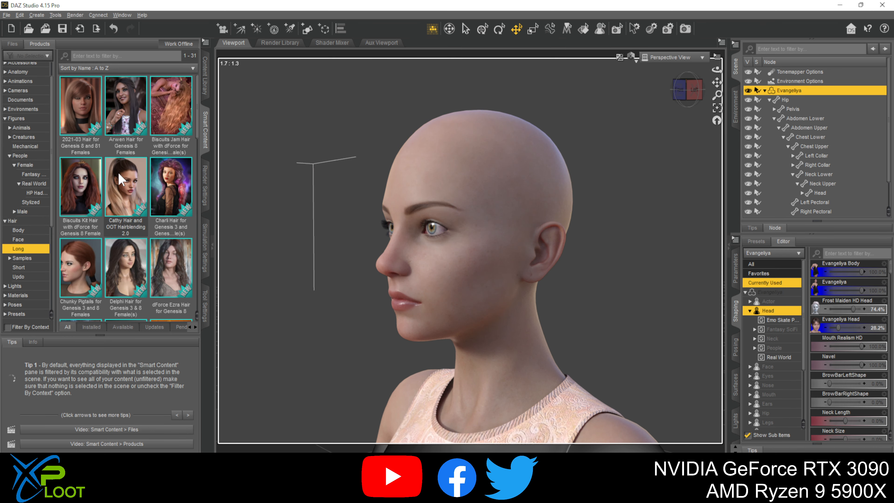
# - Add the Genesis 8 Female version of Linda Ponytail Hair to the selected figure
pyautogui.doubleClick(122, 186)
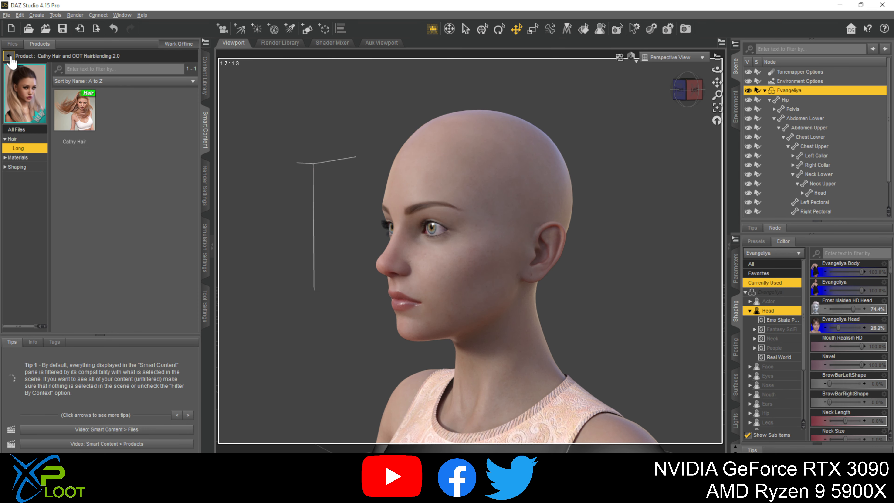
pyautogui.click(9, 57)
pyautogui.scroll(-5, 113, 262)
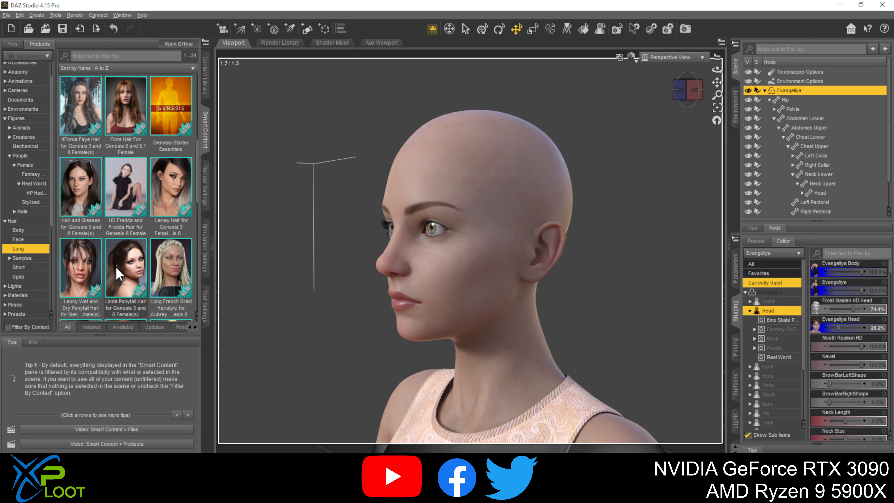
pyautogui.click(127, 271)
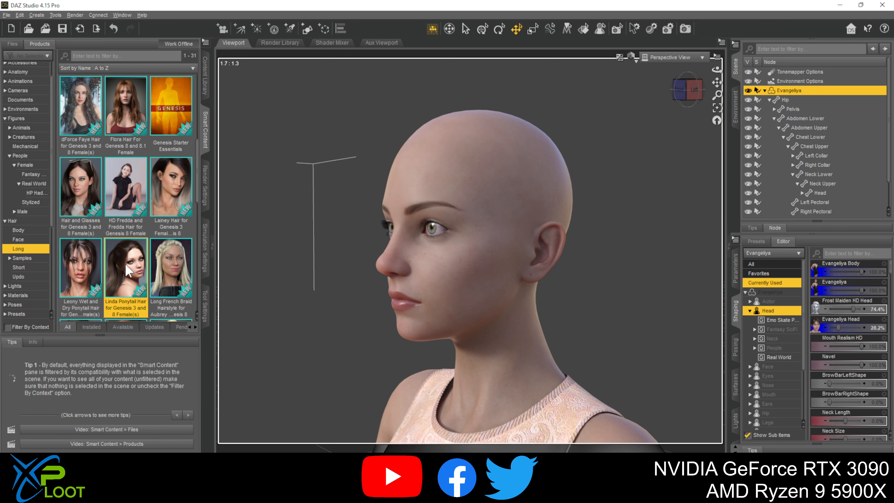
pyautogui.doubleClick(127, 271)
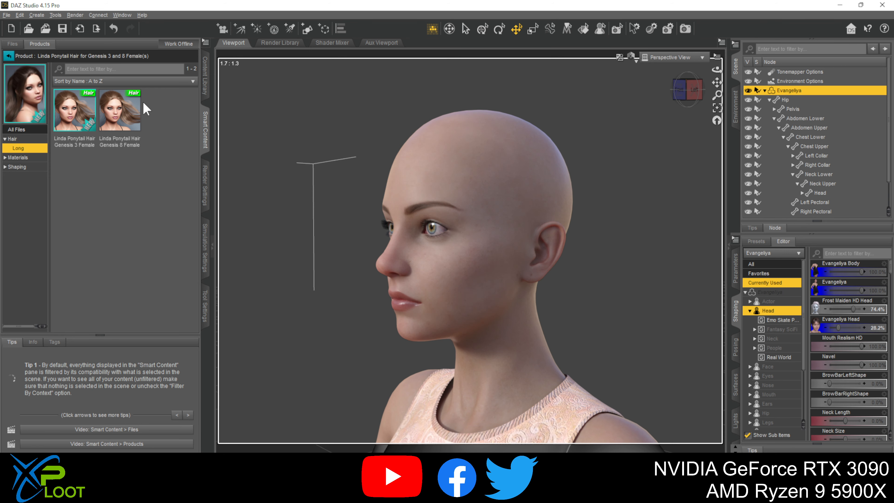
pyautogui.doubleClick(133, 105)
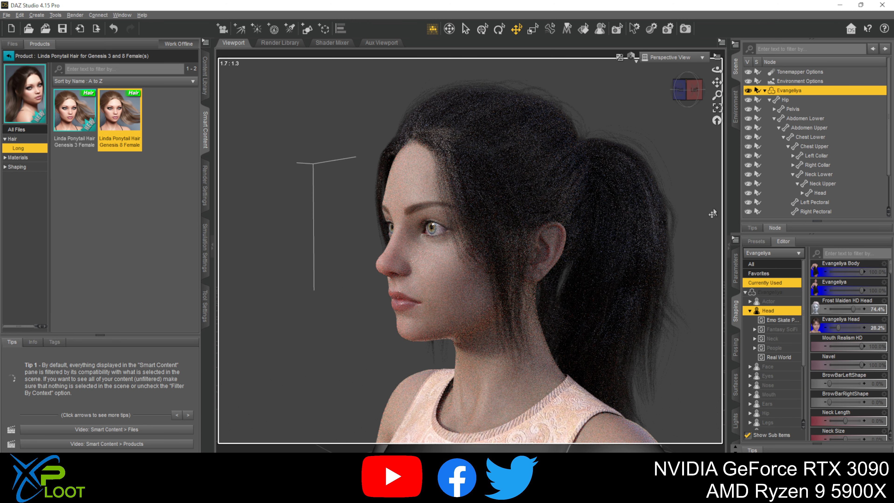
# - Try the DD Jingle Head and DD Belle Head morphs at 100%, and reset both to 0%
pyautogui.moveTo(720, 67); pyautogui.dragTo(720, 69)
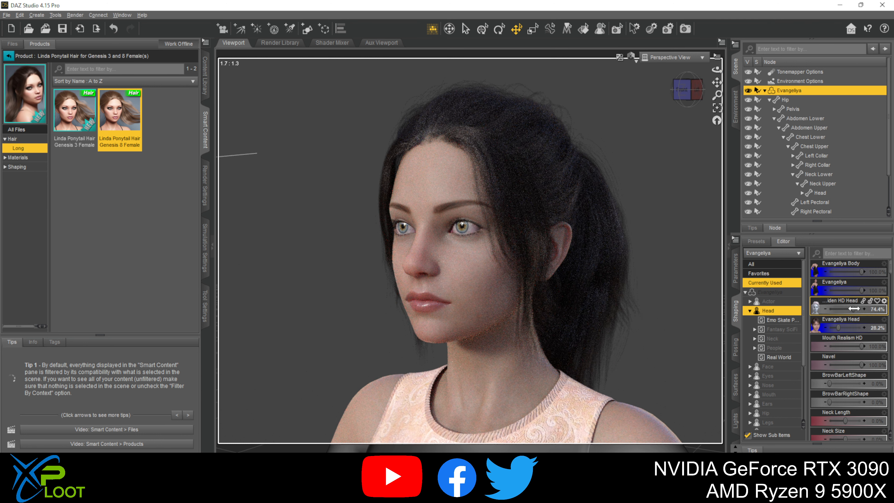
pyautogui.moveTo(853, 309)
pyautogui.click(772, 309)
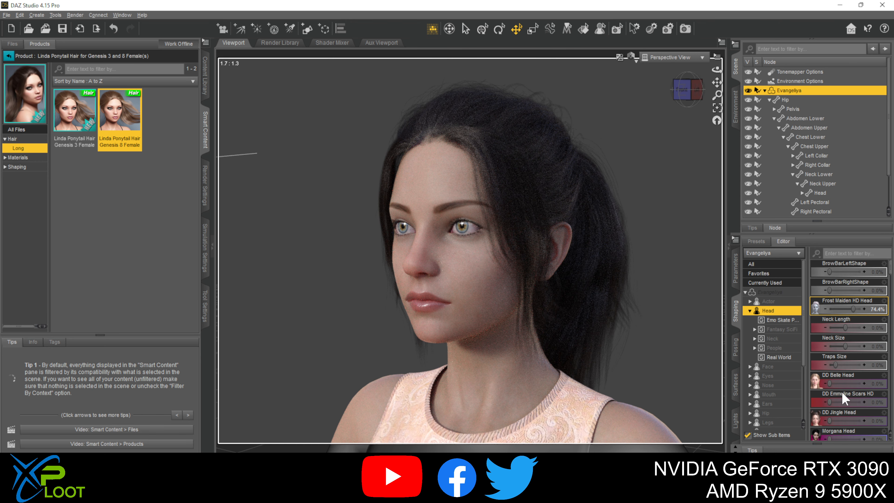
pyautogui.scroll(-3, 844, 366)
pyautogui.moveTo(832, 365); pyautogui.dragTo(876, 364)
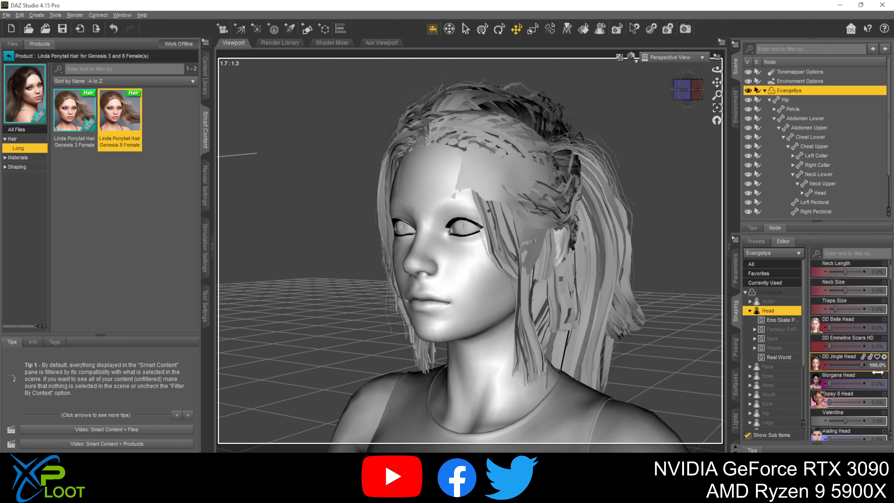
pyautogui.moveTo(834, 328); pyautogui.dragTo(876, 327)
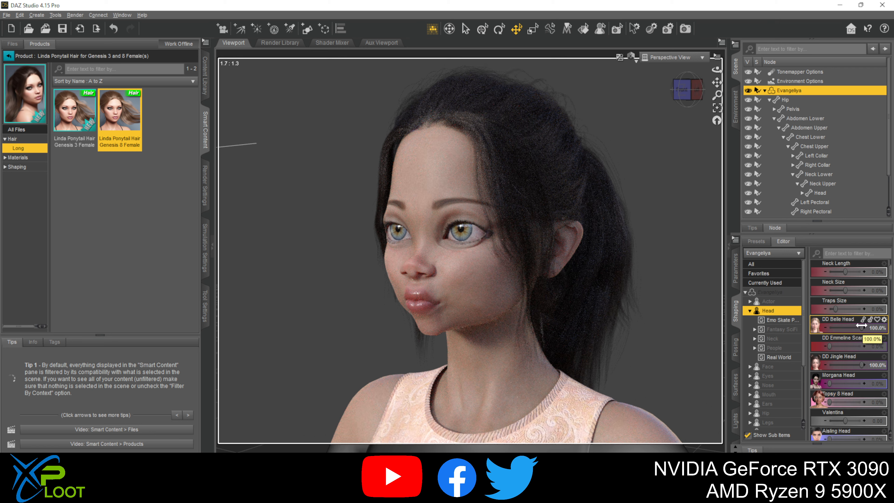
pyautogui.moveTo(861, 325); pyautogui.dragTo(789, 326)
pyautogui.moveTo(860, 365); pyautogui.dragTo(790, 364)
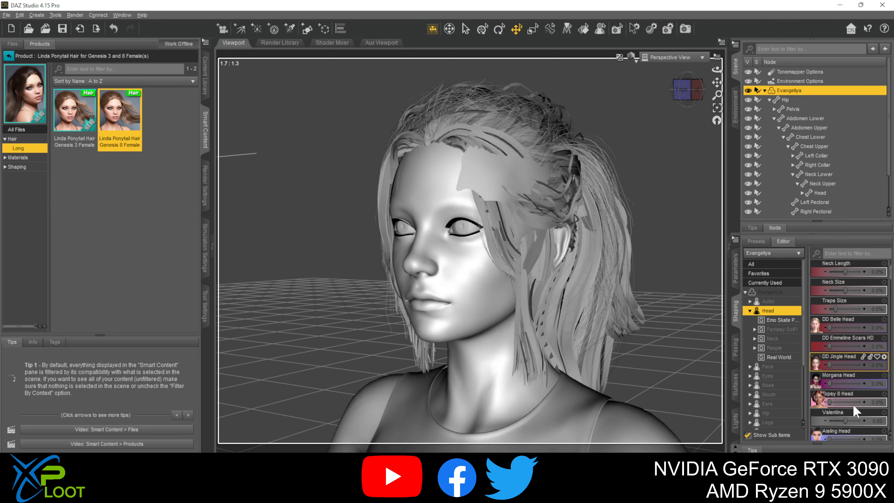
# - Try the DD Dahlia Head HD morph on the figure at about 38%
pyautogui.scroll(-10, 852, 405)
pyautogui.scroll(-3, 853, 409)
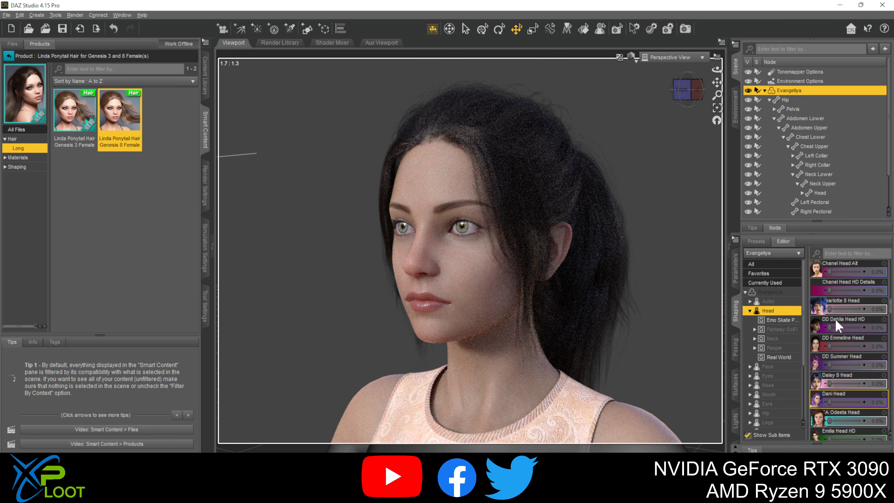
pyautogui.moveTo(839, 383); pyautogui.dragTo(819, 384)
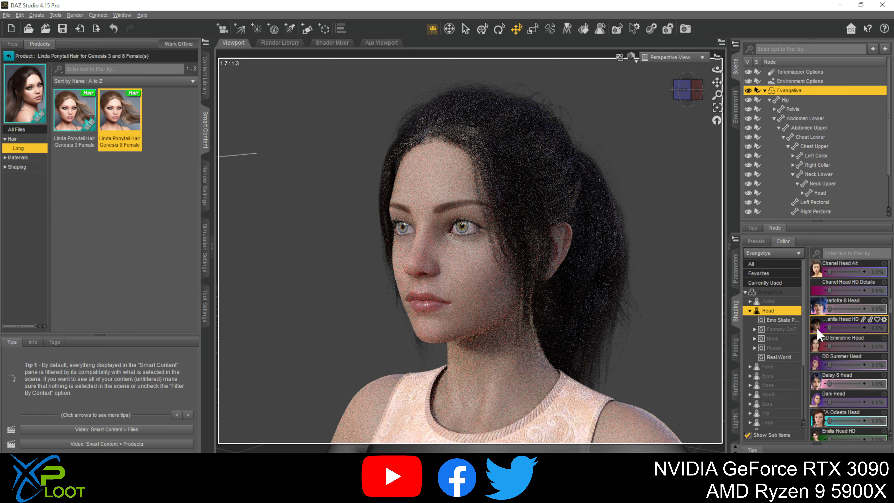
pyautogui.moveTo(829, 327)
pyautogui.mouseDown()
pyautogui.moveTo(845, 330)
pyautogui.moveTo(838, 328)
pyautogui.mouseUp()
pyautogui.moveTo(837, 384); pyautogui.dragTo(827, 382)
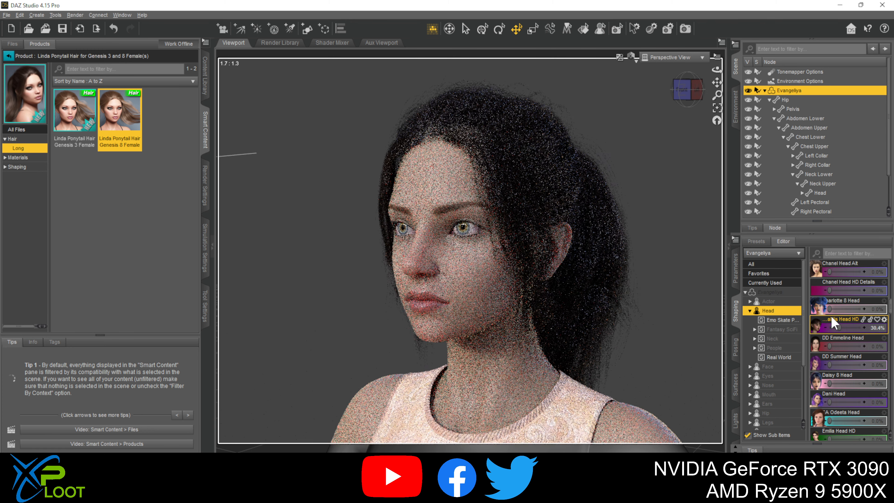
pyautogui.moveTo(837, 327); pyautogui.dragTo(839, 327)
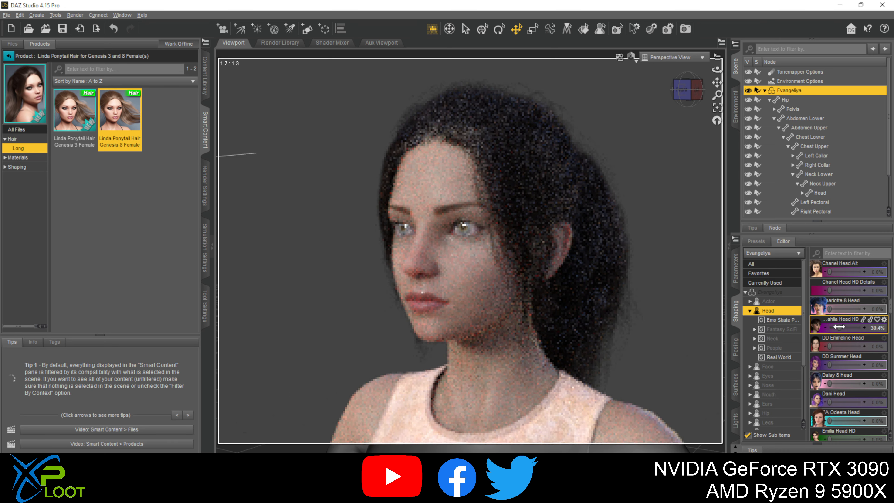
# - Check the face in profile and reset the DD Dahlia Head HD morph to 0%
pyautogui.moveTo(716, 69); pyautogui.dragTo(715, 69)
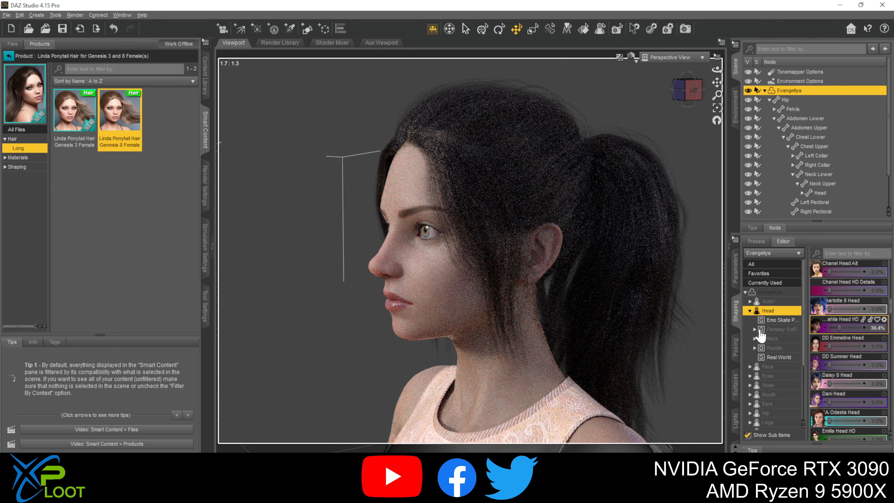
pyautogui.click(882, 329)
pyautogui.write('0')
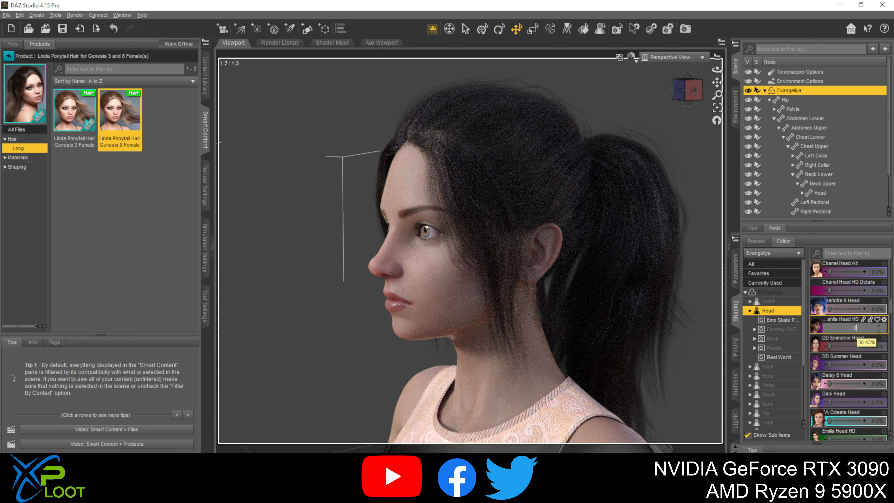
pyautogui.press('Return')
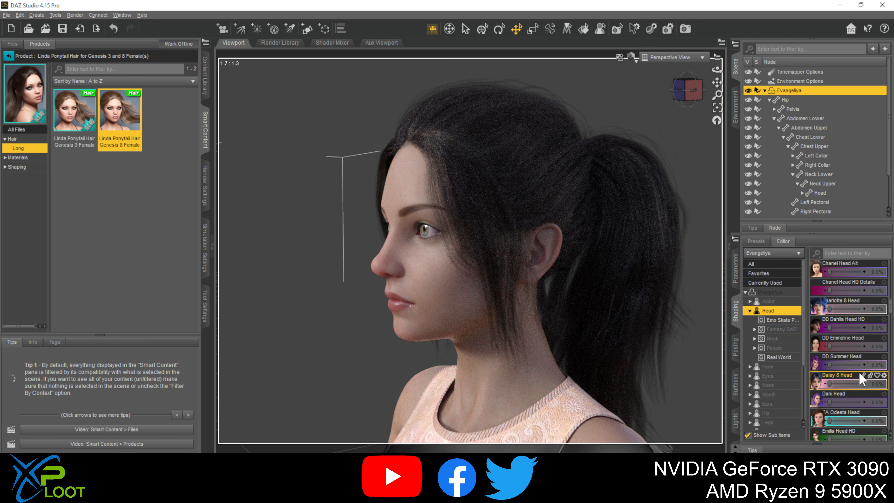
# - Try the first brow-raising "Higher Genesis 8 Female" morph among the face shapes at 100%, and reset it to 0%
pyautogui.scroll(-10, 858, 373)
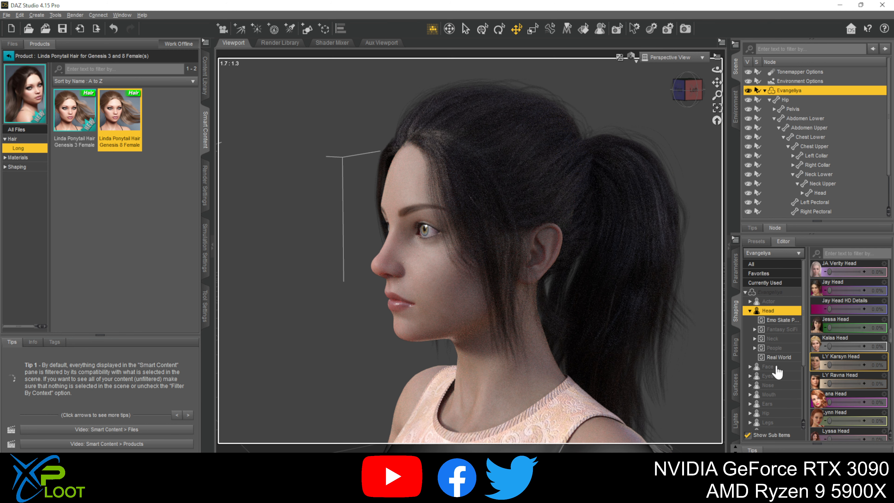
pyautogui.click(785, 367)
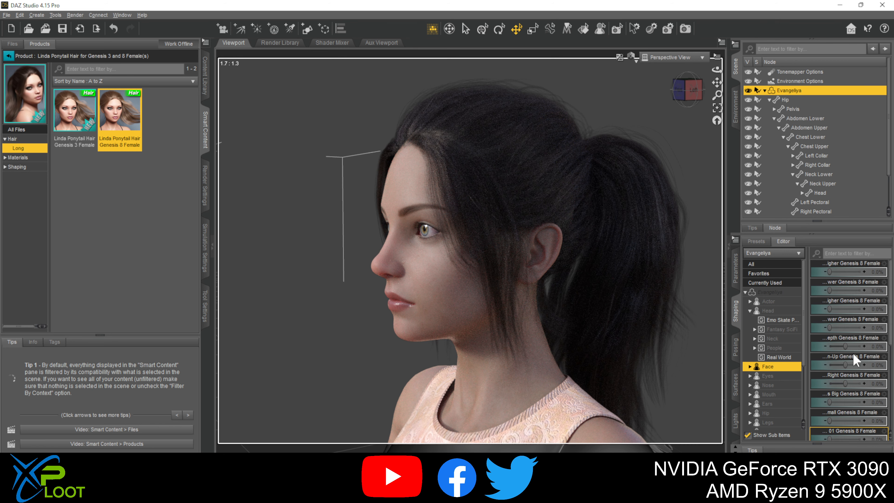
pyautogui.scroll(-3, 861, 355)
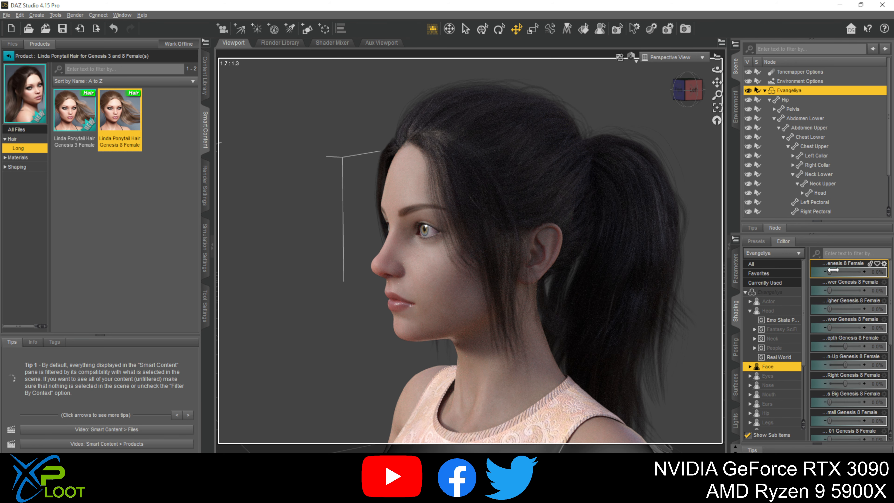
pyautogui.moveTo(871, 272); pyautogui.dragTo(877, 272)
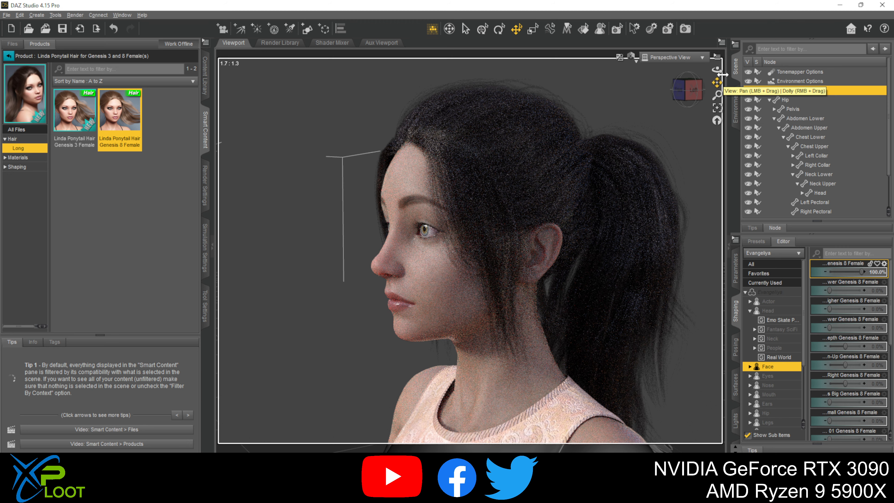
pyautogui.moveTo(717, 69); pyautogui.dragTo(743, 69)
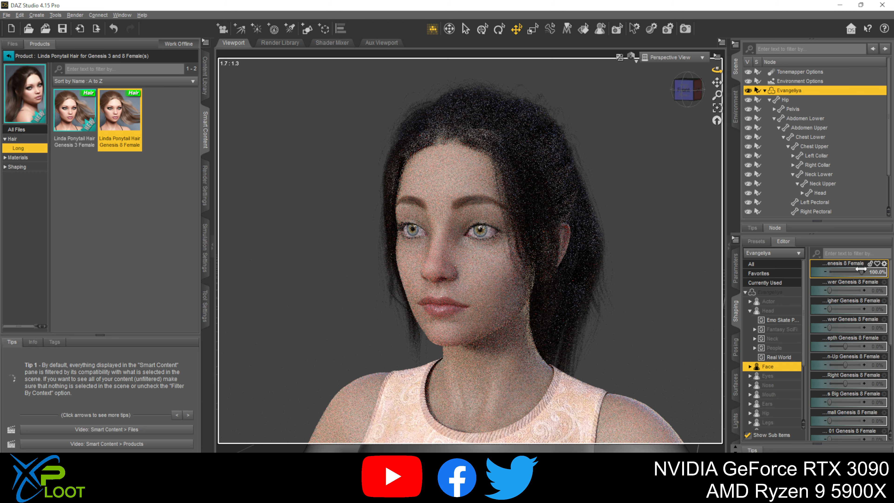
pyautogui.moveTo(844, 269); pyautogui.dragTo(839, 270)
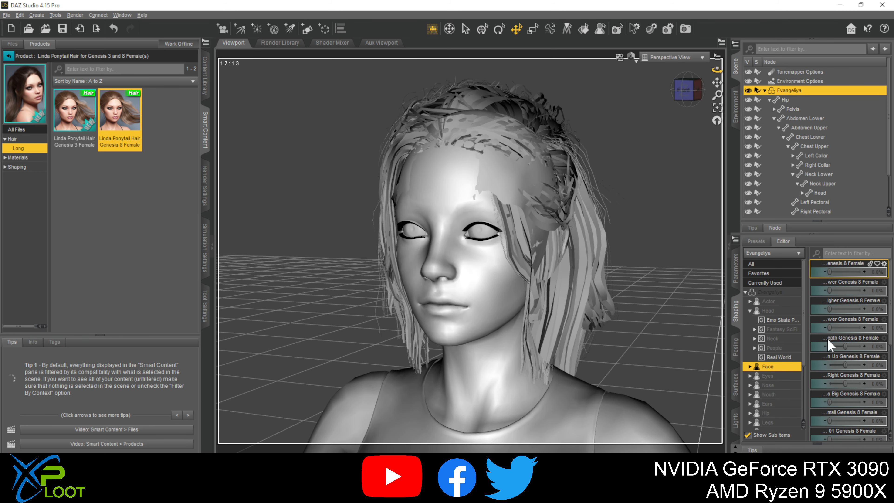
# - Try the face morph numbered 06 for Genesis 8 Female at 100%, and reset it to 0%
pyautogui.scroll(-3, 844, 387)
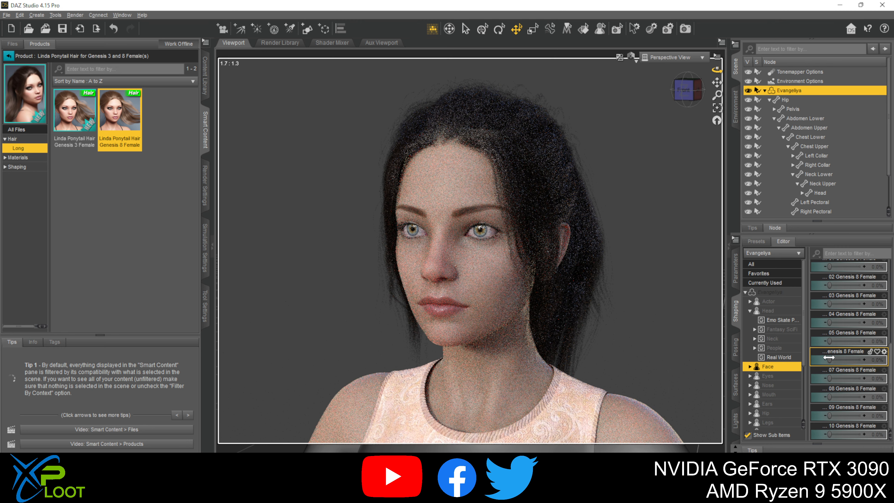
pyautogui.moveTo(829, 359); pyautogui.dragTo(863, 359)
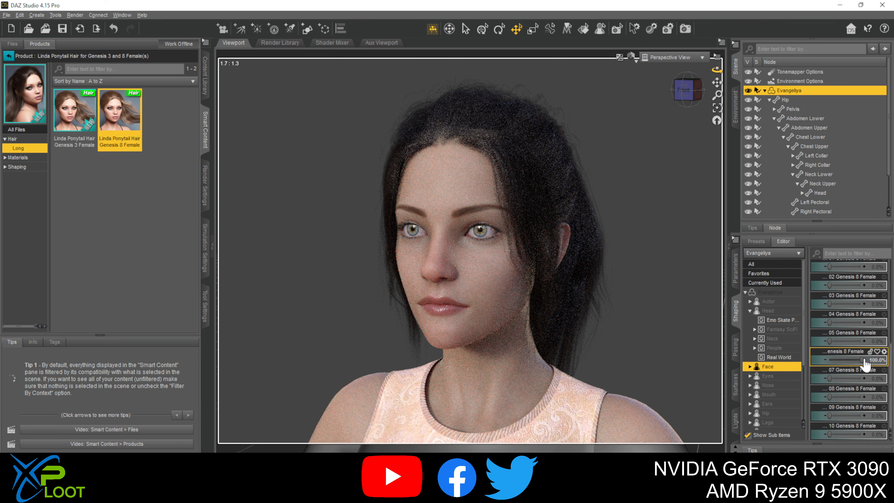
pyautogui.moveTo(858, 359); pyautogui.dragTo(825, 356)
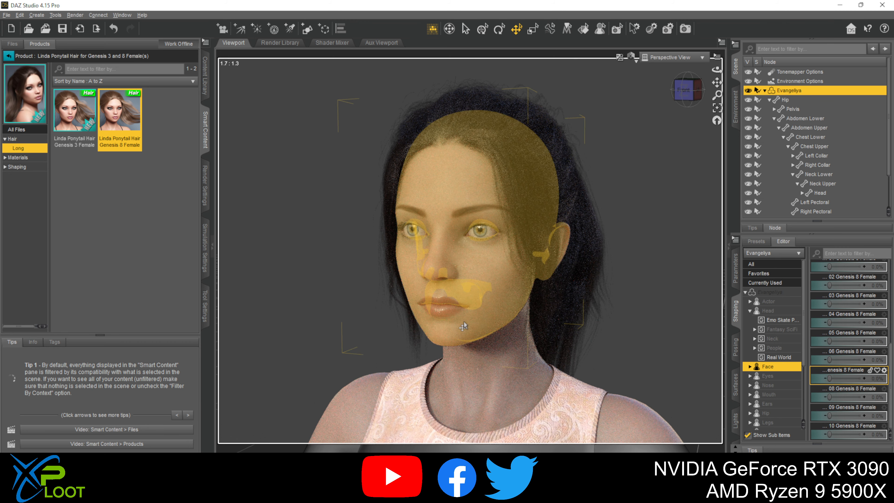
# - Frame the figure from head to legs and list the subgroups of the Face morphs
pyautogui.scroll(-2, 638, 328)
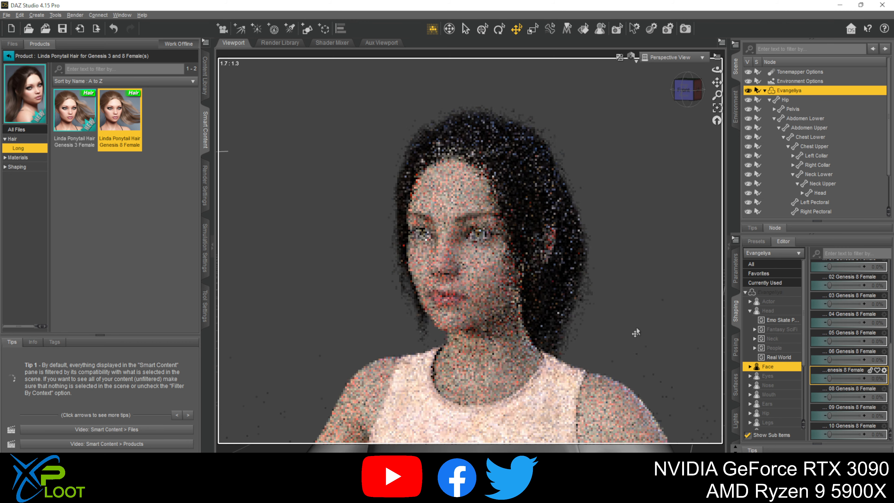
pyautogui.scroll(-3, 635, 332)
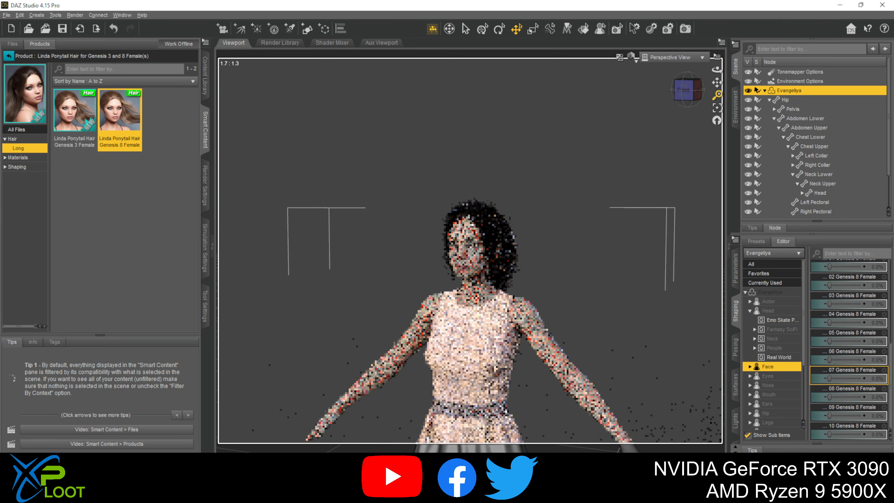
pyautogui.moveTo(655, 337); pyautogui.dragTo(676, 210, button='middle')
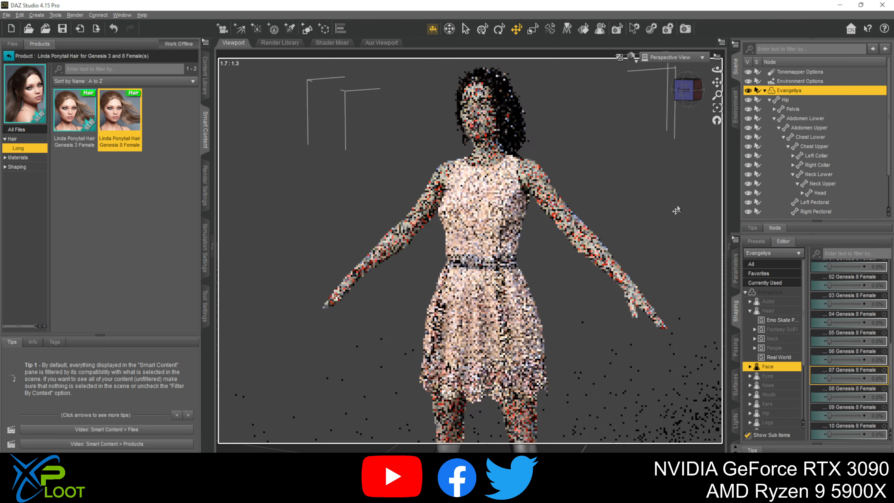
pyautogui.scroll(-2, 676, 210)
pyautogui.moveTo(717, 82)
pyautogui.mouseDown()
pyautogui.moveTo(713, 53)
pyautogui.moveTo(716, 74)
pyautogui.mouseUp()
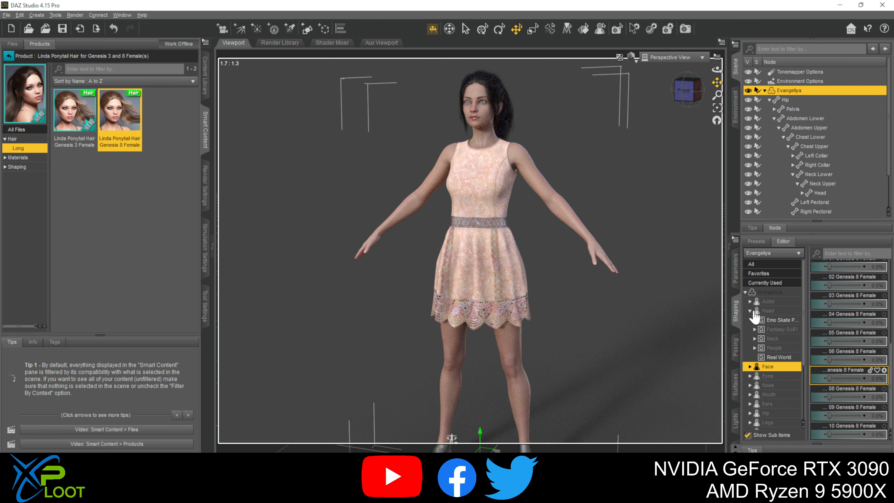
pyautogui.click(735, 313)
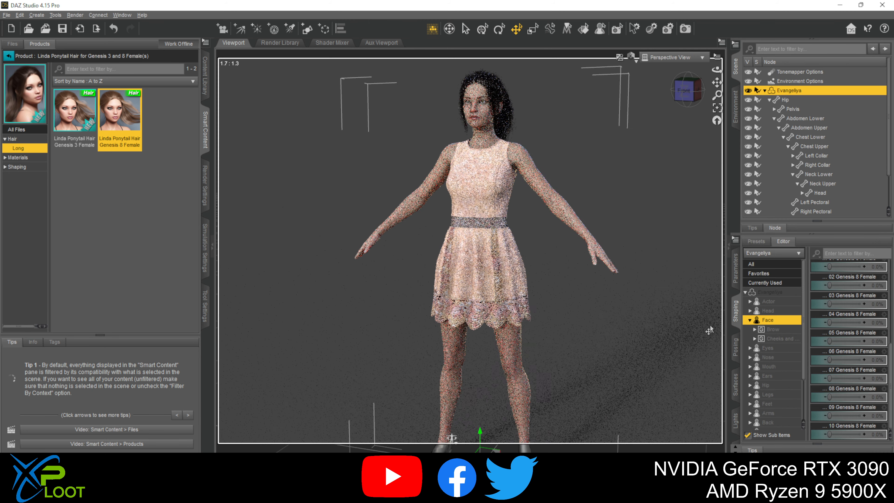
# - Set the Evangeliya Body morph to 0% among the currently used shapes, then try the full Evangeliya morph at 0% and undo that change
pyautogui.click(753, 266)
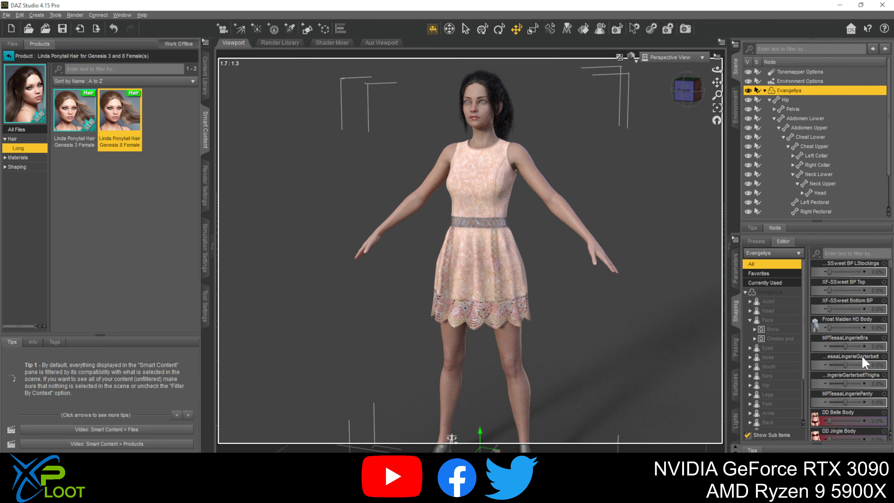
pyautogui.scroll(-5, 865, 348)
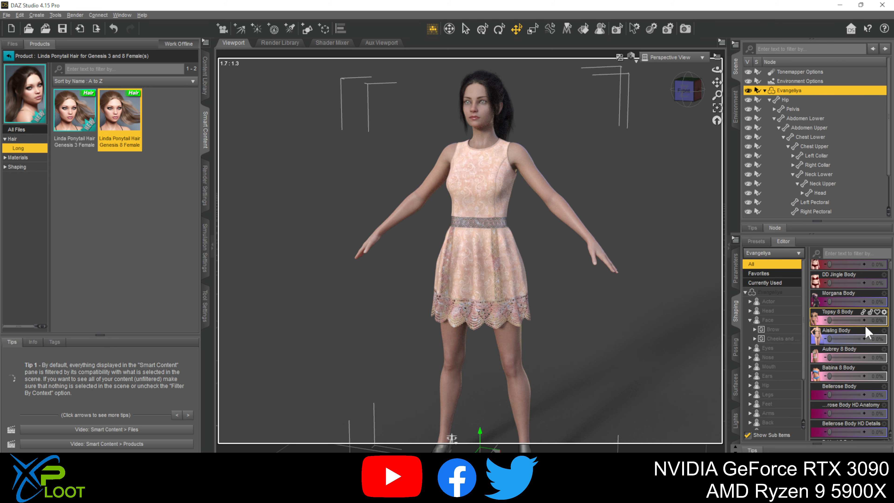
pyautogui.click(781, 283)
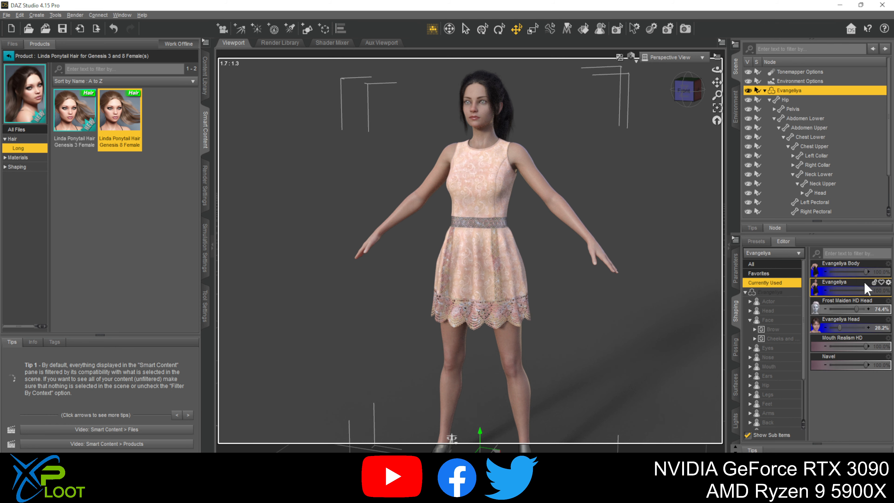
pyautogui.moveTo(865, 271); pyautogui.dragTo(813, 278)
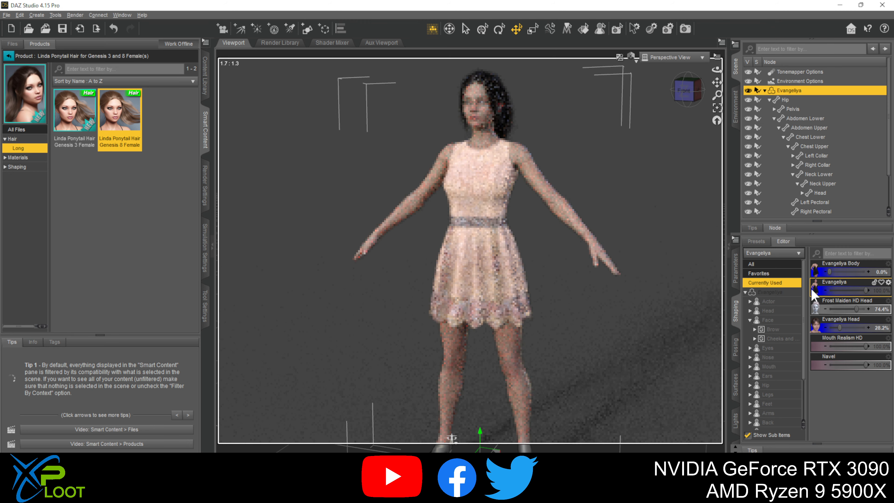
pyautogui.moveTo(866, 290); pyautogui.dragTo(811, 291)
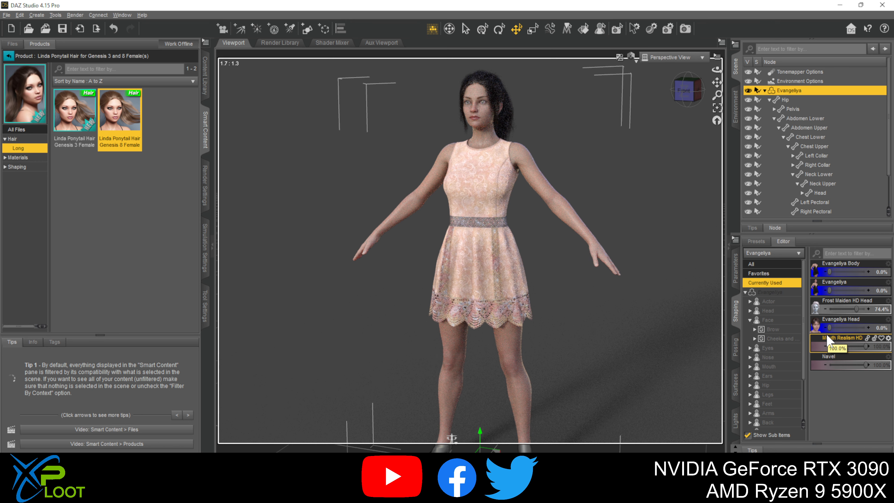
pyautogui.hotkey('ctrl', 'z')
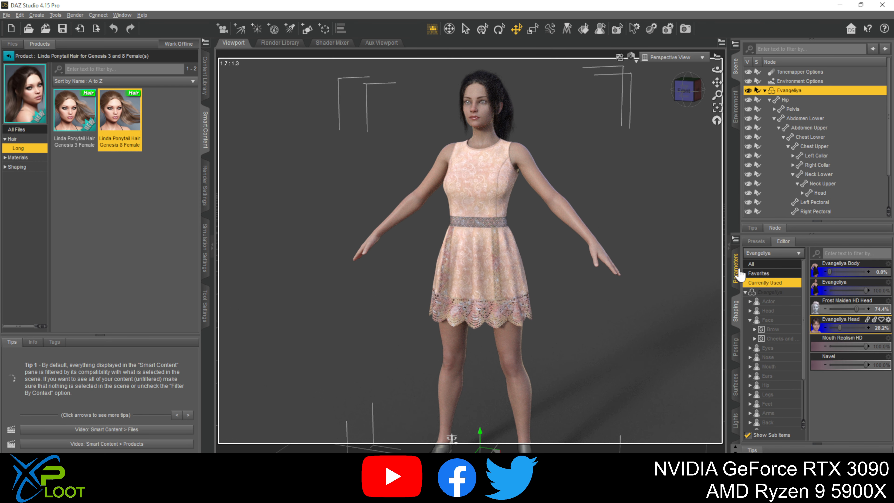
# - Find the Babina 8 Body morph among all of the figure's shapes and set it to 100%
pyautogui.click(760, 264)
pyautogui.scroll(-6, 851, 352)
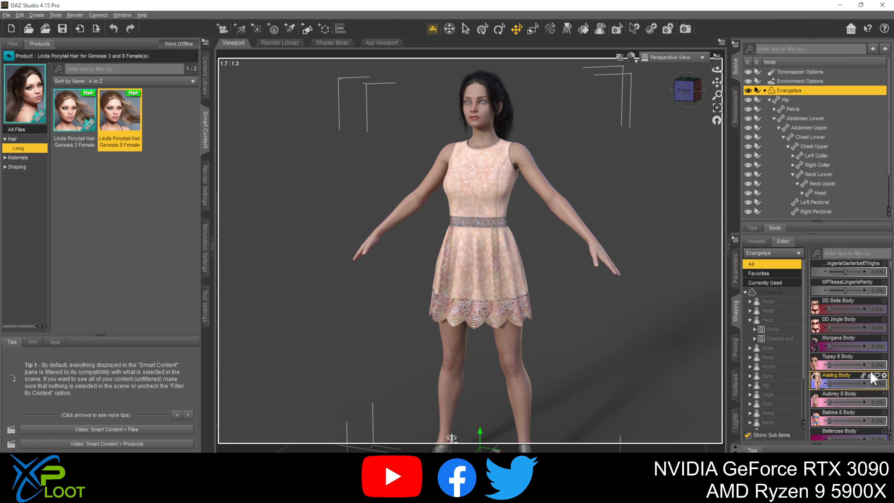
pyautogui.scroll(-3, 846, 380)
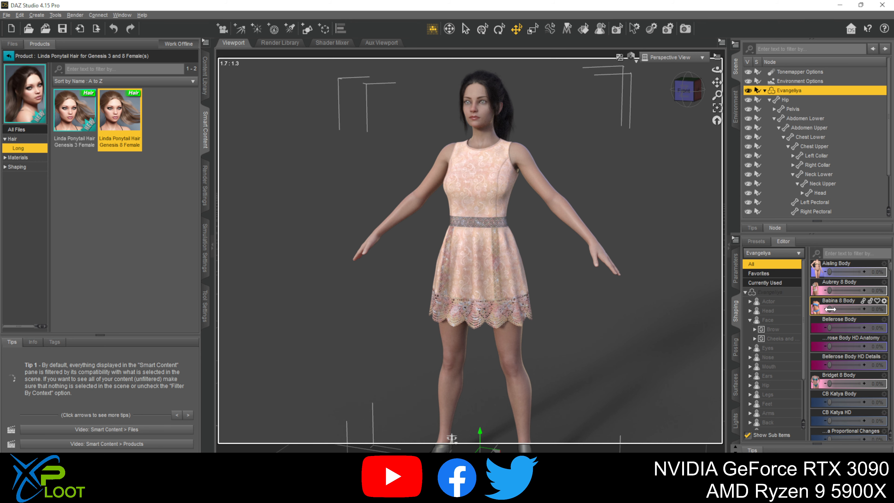
pyautogui.moveTo(830, 309); pyautogui.dragTo(878, 308)
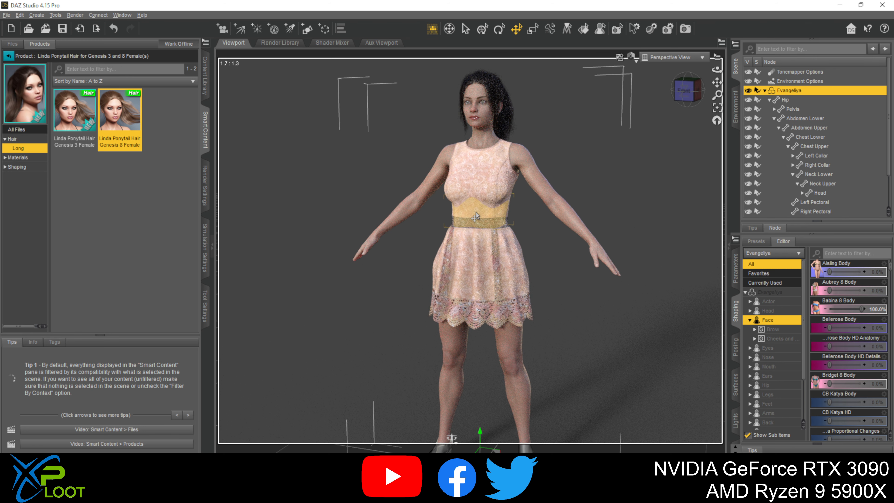
# - Load the Portia Bikini Bottom from the content library's Wardrobe swimwear bottoms onto the figure
pyautogui.click(205, 75)
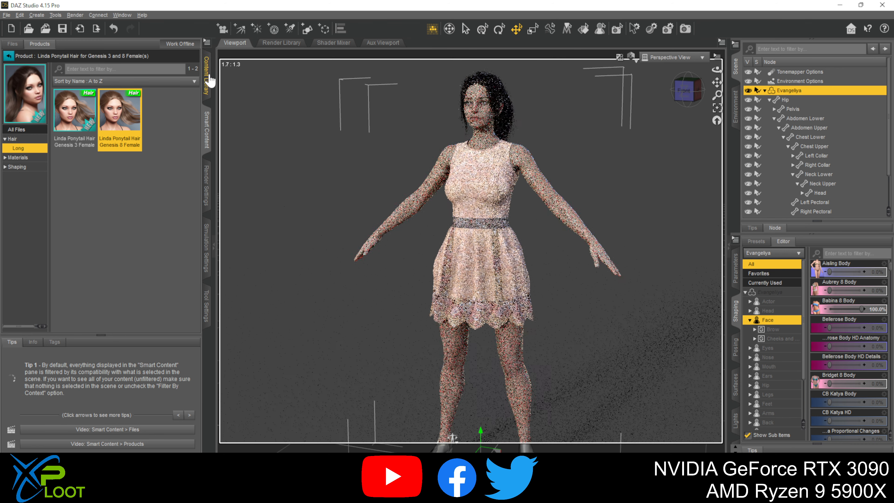
pyautogui.scroll(-1, 67, 294)
pyautogui.scroll(-9, 67, 294)
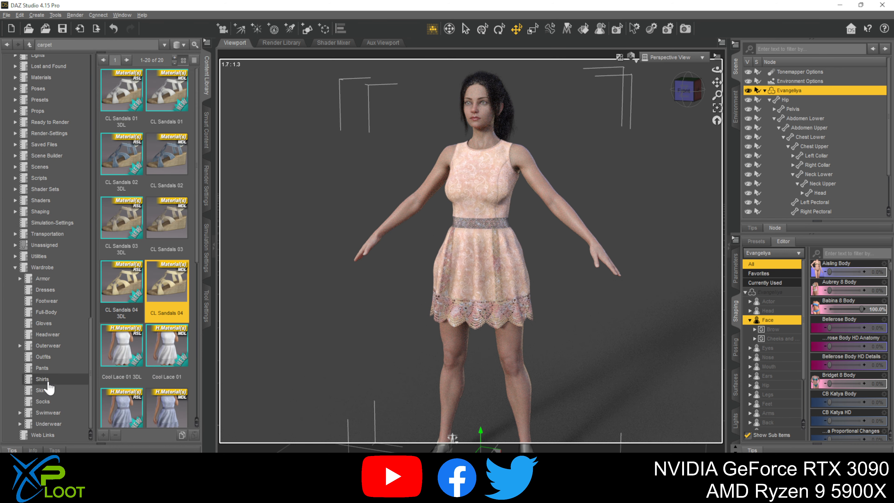
pyautogui.click(48, 414)
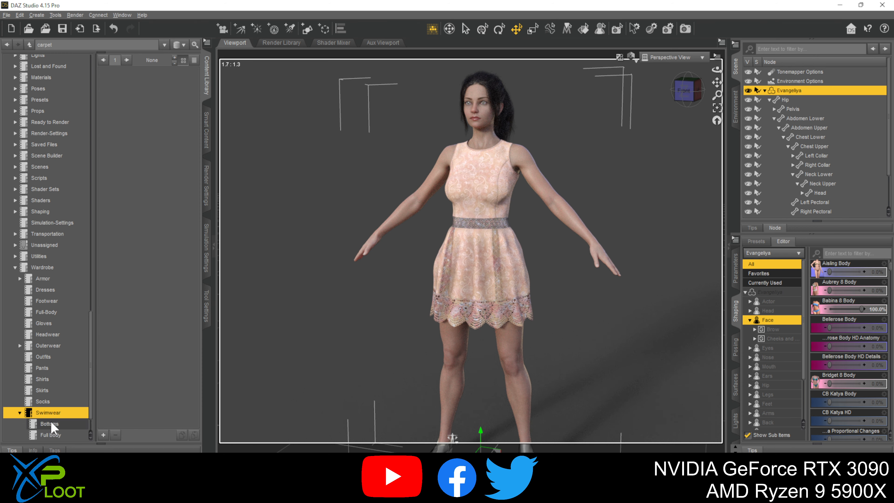
pyautogui.click(50, 424)
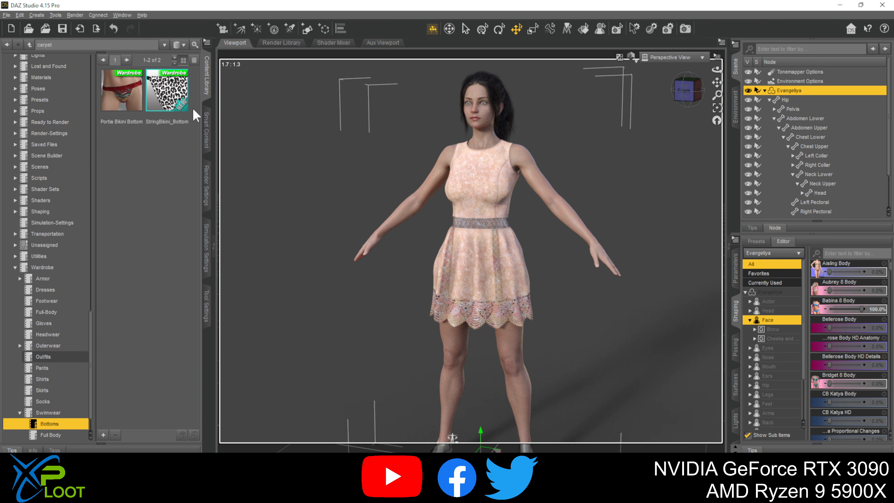
pyautogui.doubleClick(124, 86)
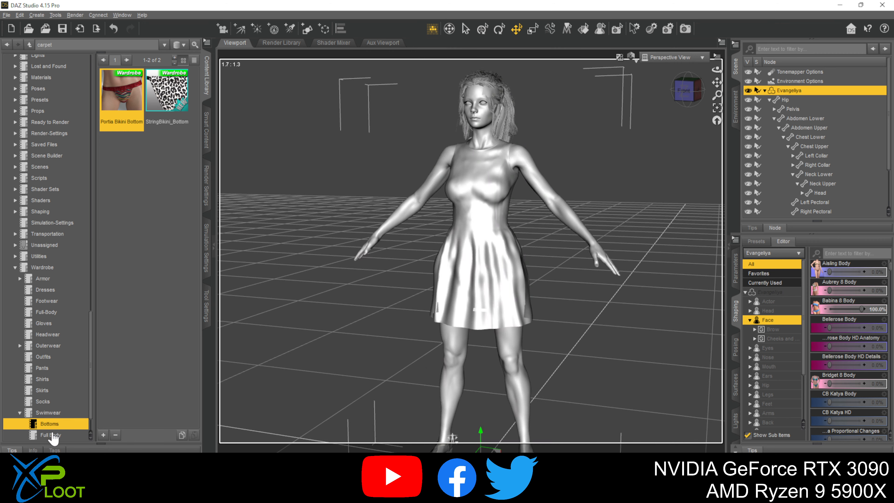
# - Show the tops available in the Wardrobe swimwear category
pyautogui.scroll(-1, 55, 427)
pyautogui.scroll(-1, 56, 427)
pyautogui.click(52, 414)
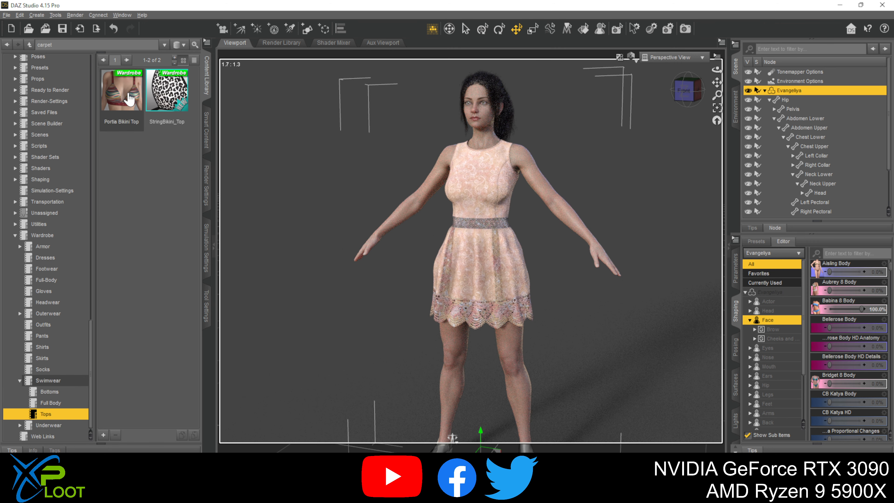
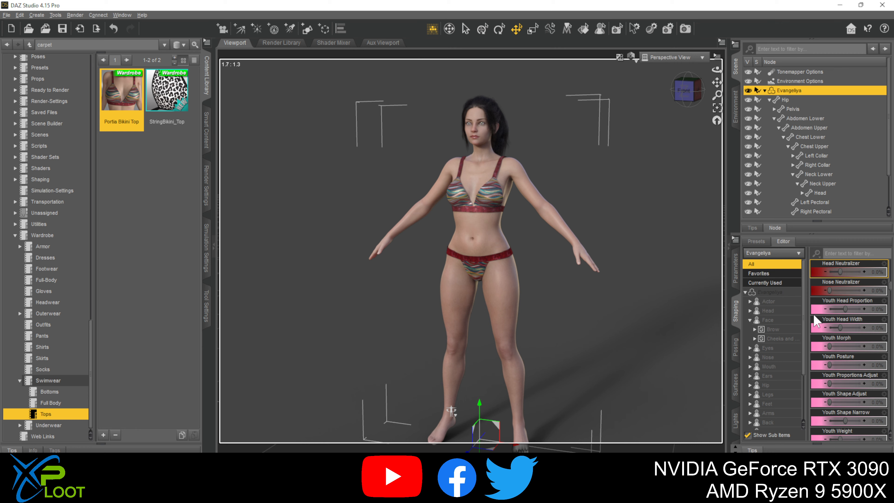
pyautogui.click(846, 347)
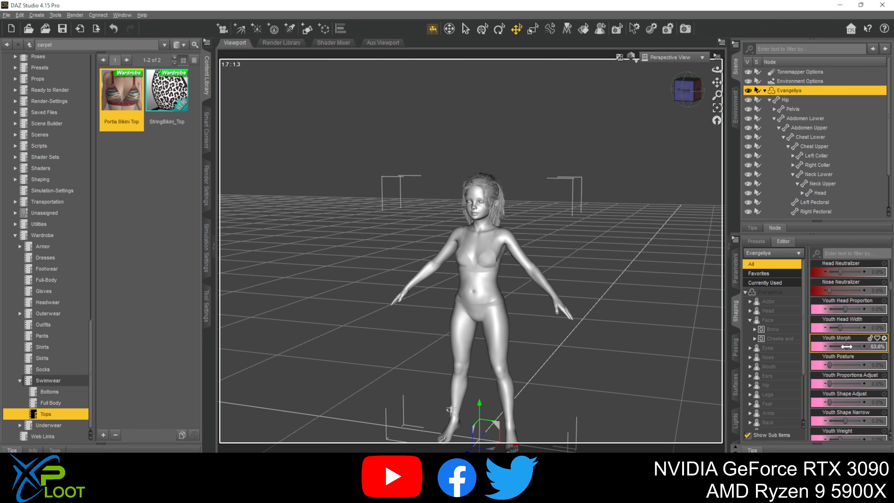
pyautogui.moveTo(842, 349); pyautogui.dragTo(837, 346)
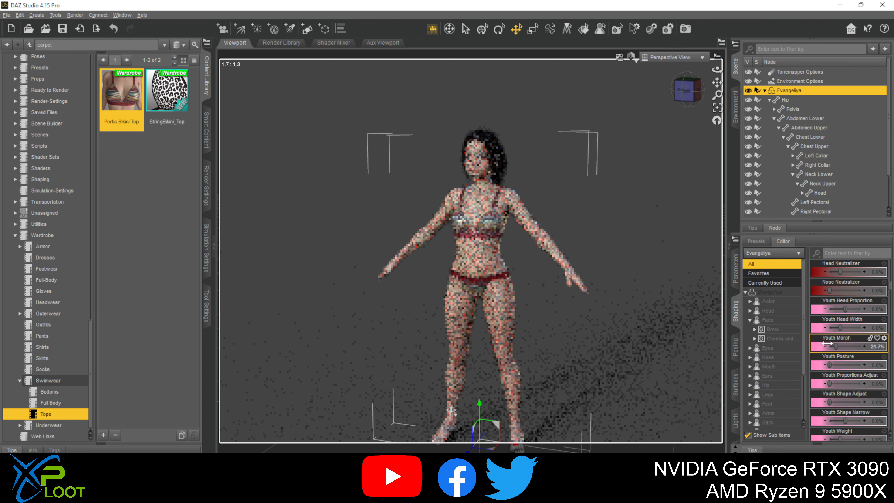
pyautogui.moveTo(836, 345); pyautogui.dragTo(828, 345)
pyautogui.scroll(-3, 845, 368)
pyautogui.scroll(-3, 845, 368)
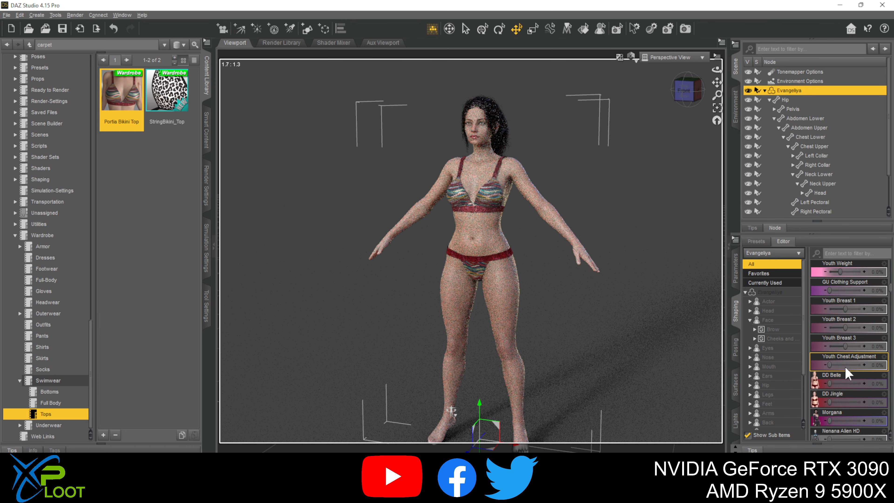
pyautogui.scroll(-10, 845, 366)
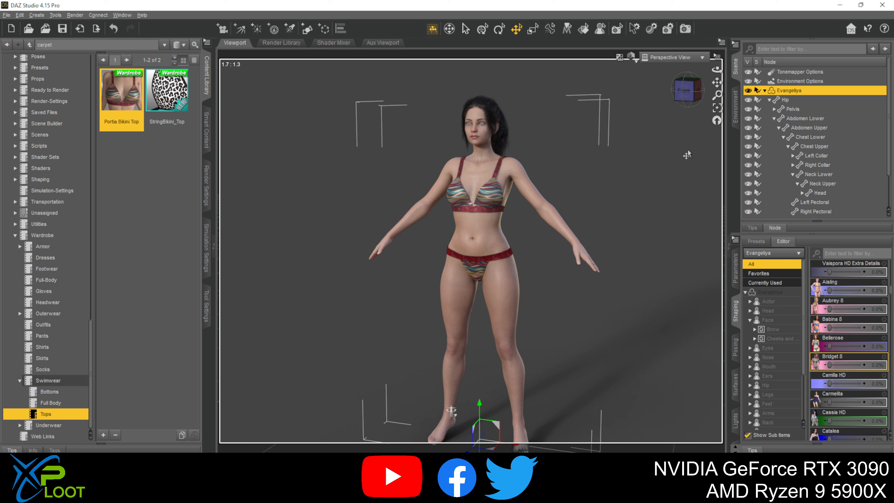
pyautogui.moveTo(720, 82)
pyautogui.mouseDown()
pyautogui.moveTo(692, 83)
pyautogui.moveTo(712, 68)
pyautogui.mouseUp()
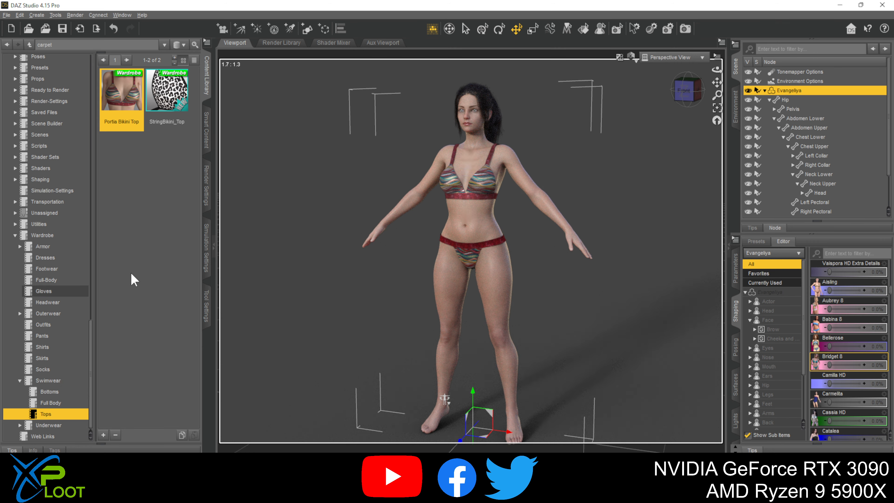
# - List the Real World female figure products in Smart Content
pyautogui.scroll(15, 59, 233)
pyautogui.scroll(10, 77, 267)
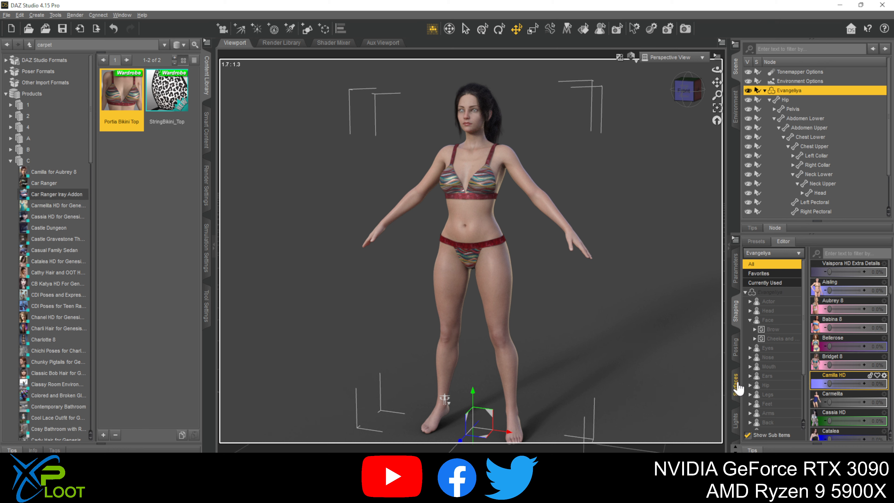
pyautogui.click(739, 390)
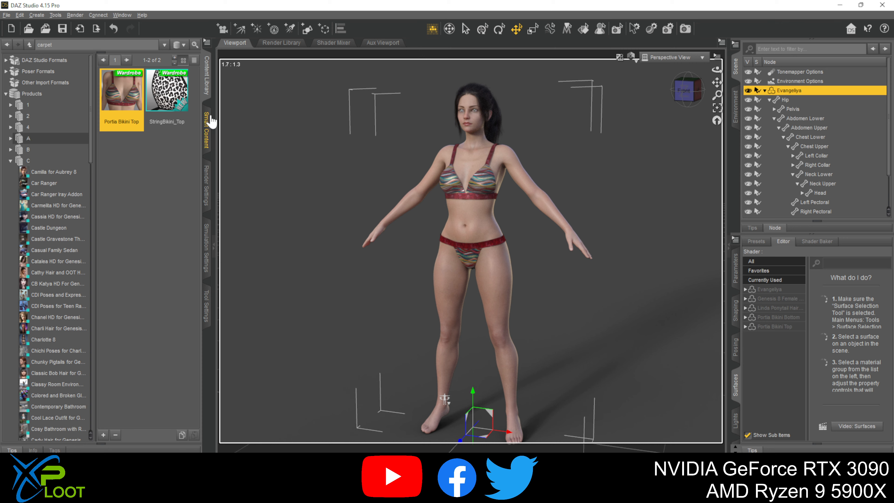
pyautogui.click(210, 128)
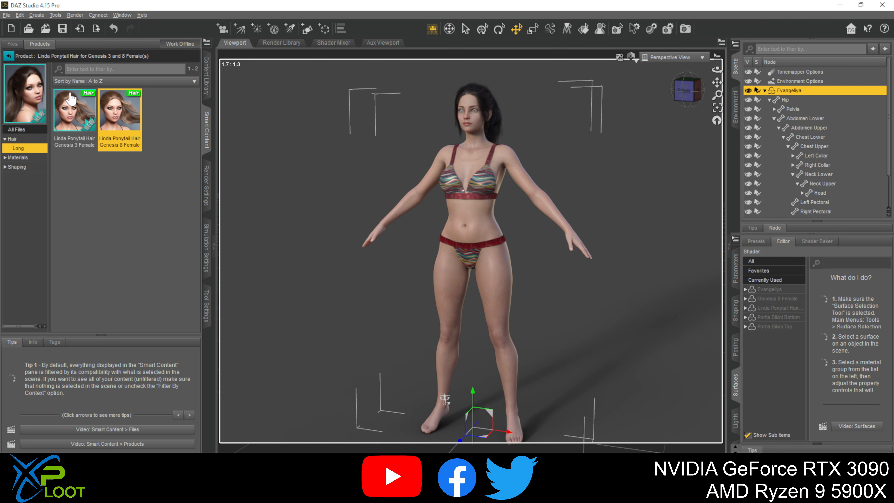
pyautogui.click(9, 56)
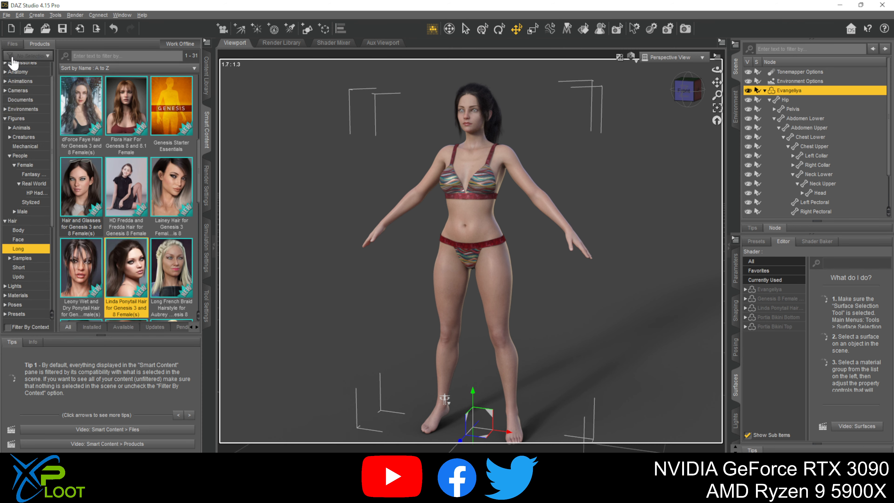
pyautogui.click(16, 118)
pyautogui.click(23, 164)
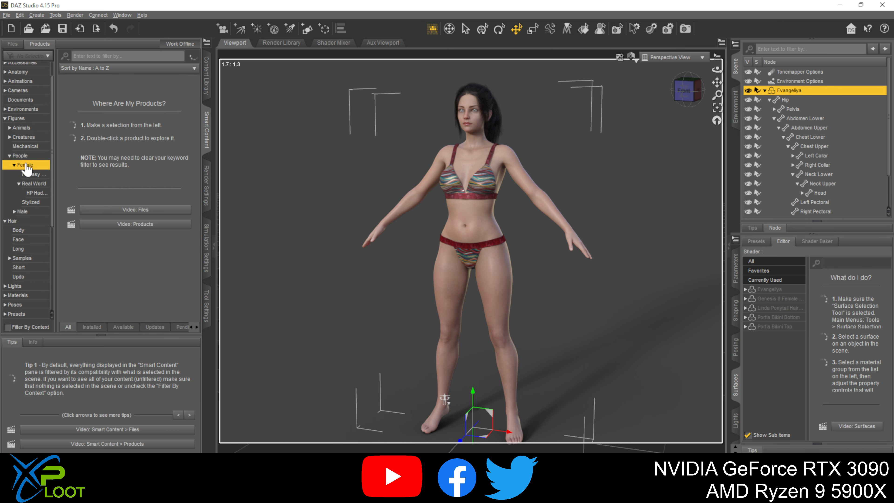
pyautogui.click(34, 184)
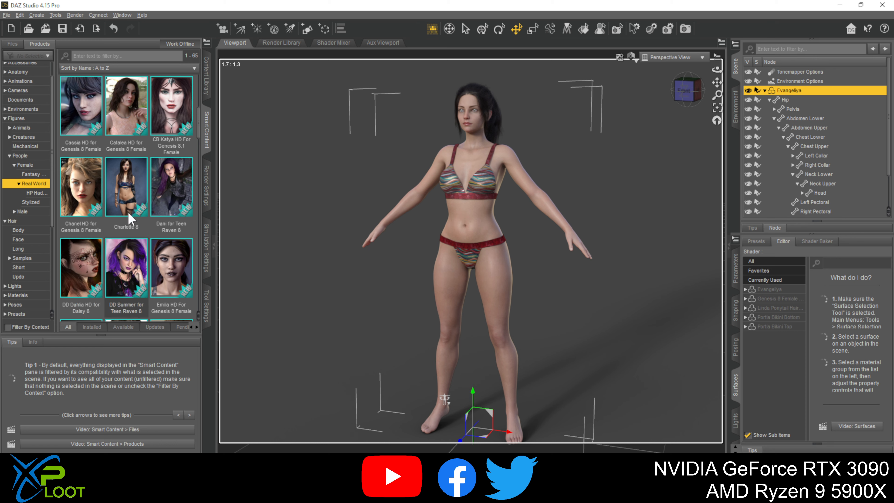
# - Try to apply the CB Katya 0 Full Skin material from the CB Katya HD For Genesis 8.1 Female product to the figure
pyautogui.click(160, 102)
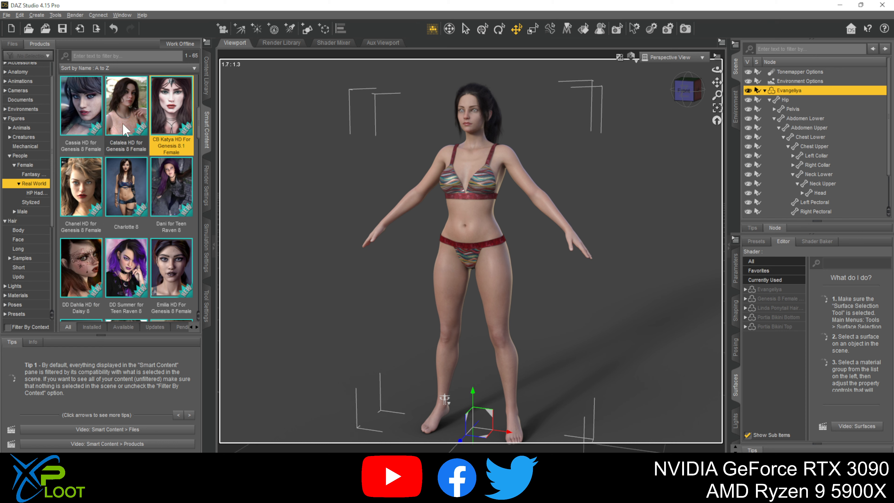
pyautogui.doubleClick(150, 101)
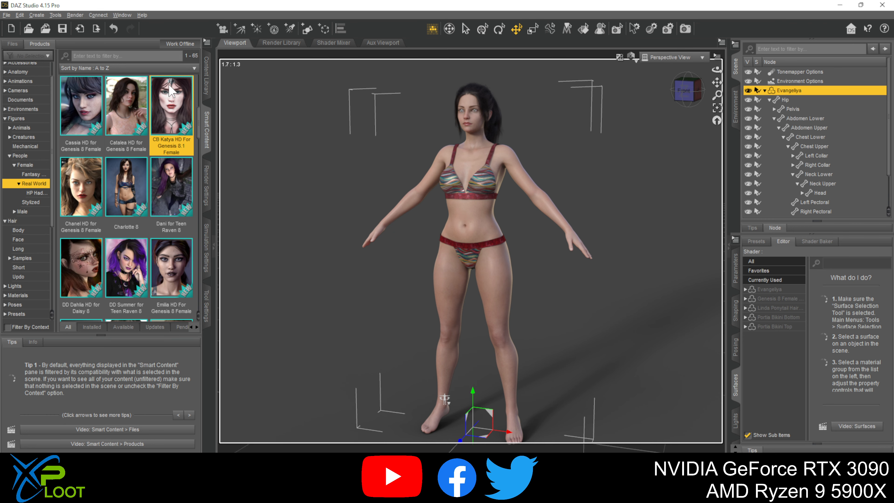
pyautogui.click(17, 185)
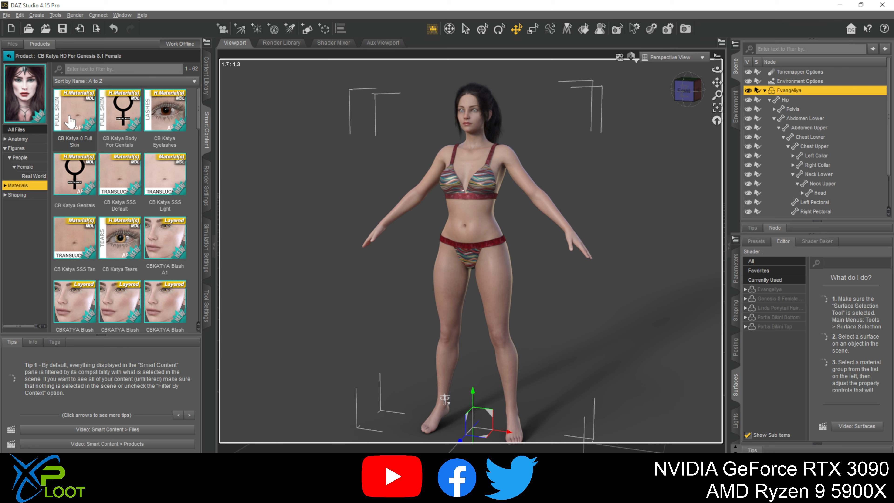
pyautogui.moveTo(71, 121)
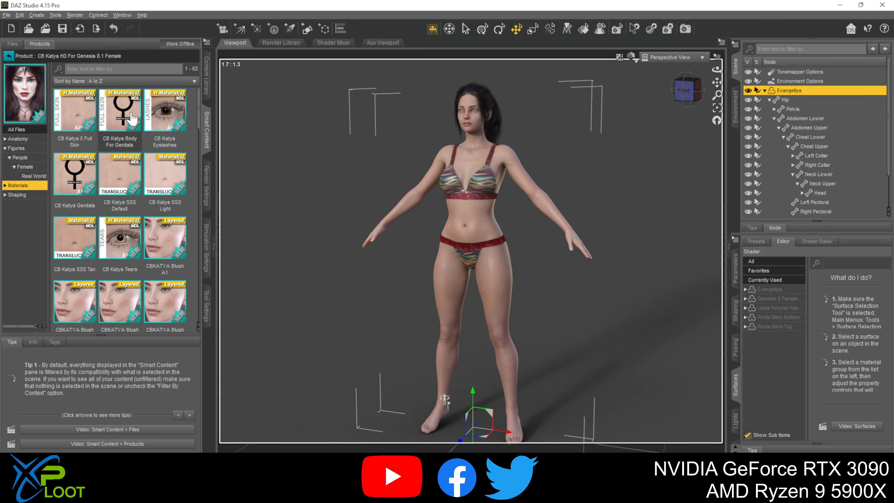
pyautogui.moveTo(131, 124)
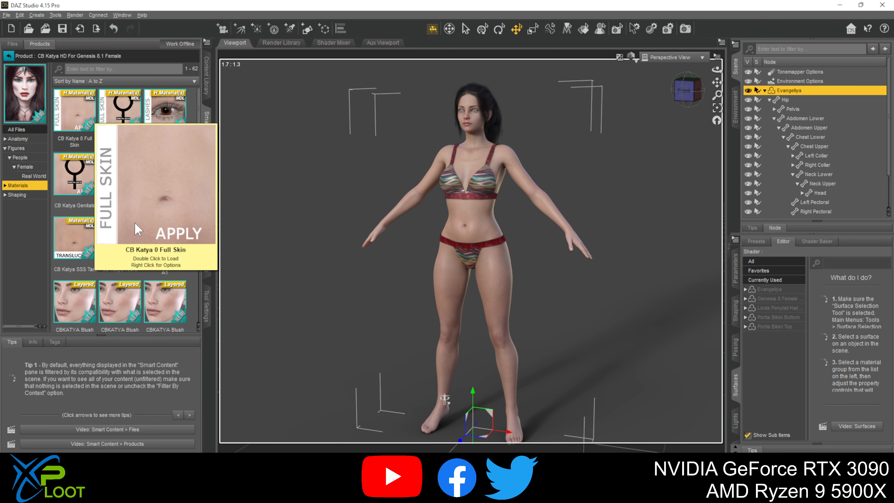
pyautogui.scroll(-5, 152, 310)
pyautogui.scroll(-3, 152, 309)
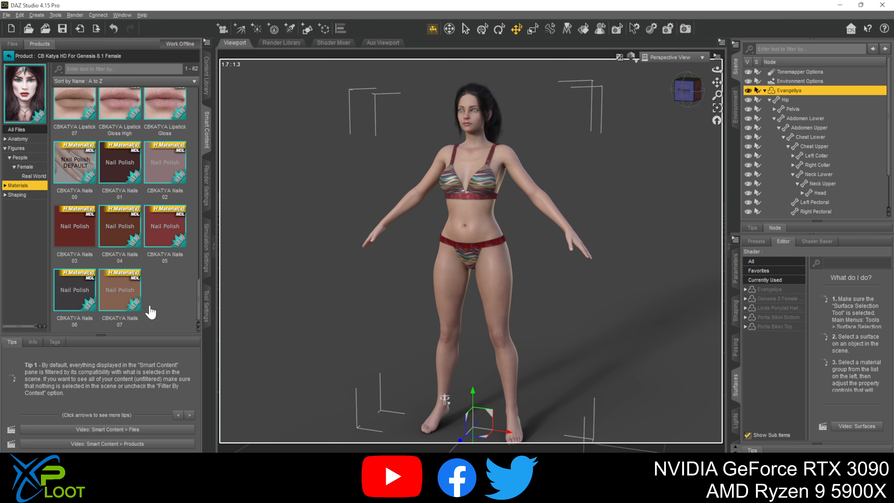
pyautogui.scroll(10, 151, 309)
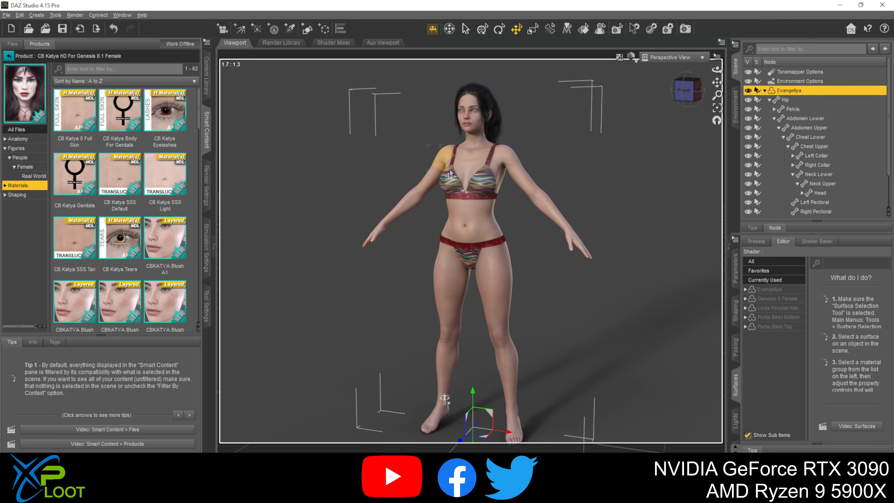
pyautogui.doubleClick(87, 112)
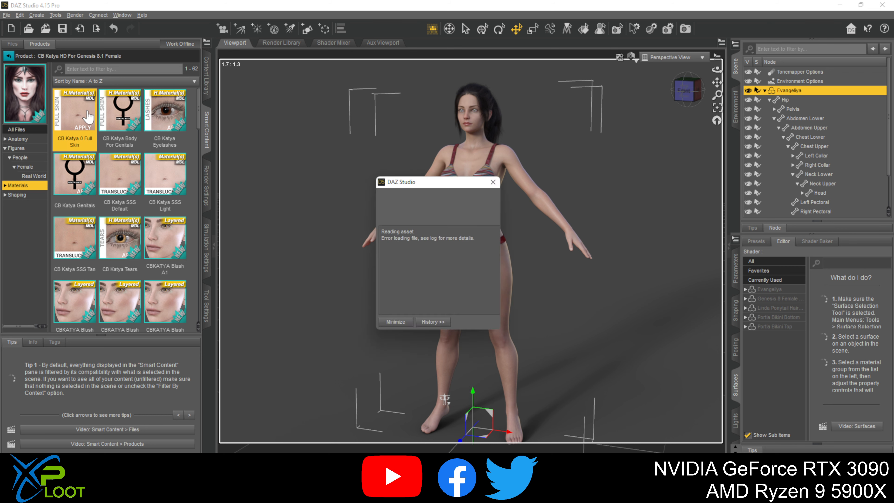
pyautogui.click(447, 254)
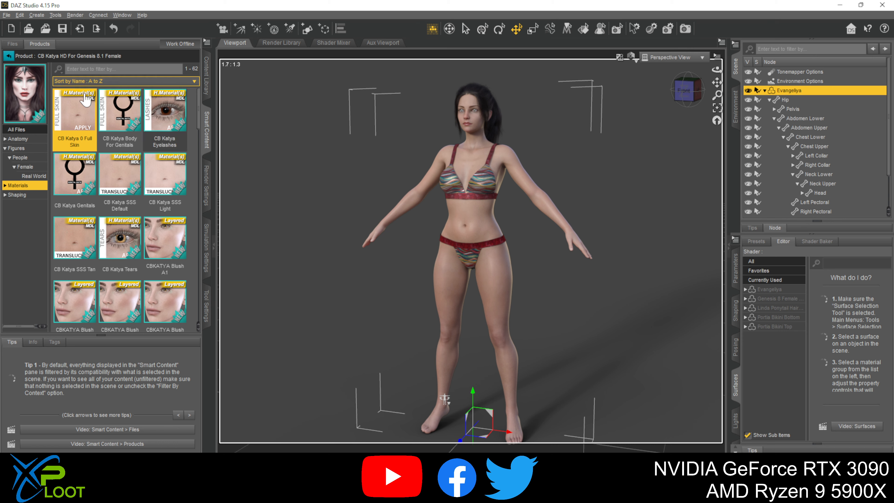
# - Apply the Catalea Skin material from the Catalea HD for Genesis 8 Female product to the Evangeliya figure
pyautogui.click(8, 57)
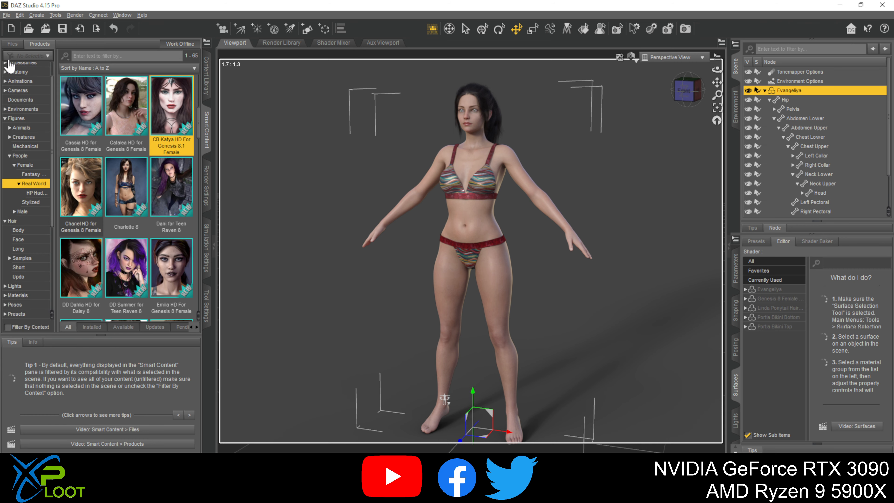
pyautogui.doubleClick(126, 108)
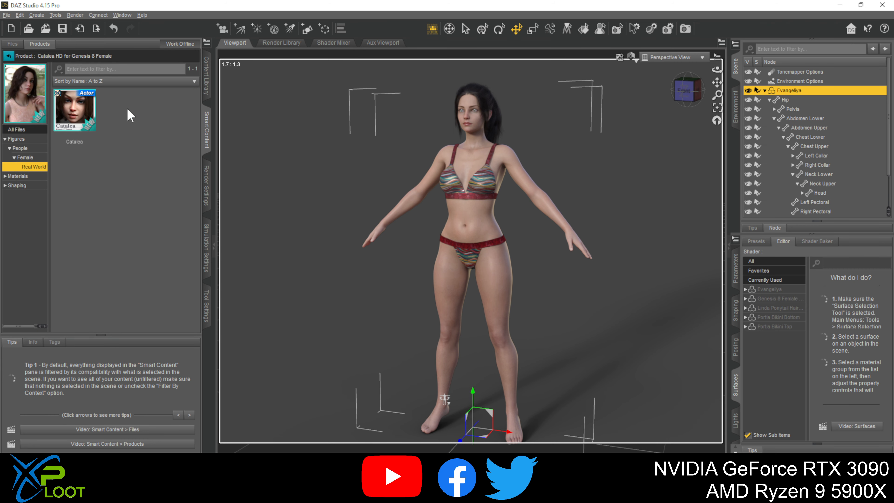
pyautogui.click(20, 176)
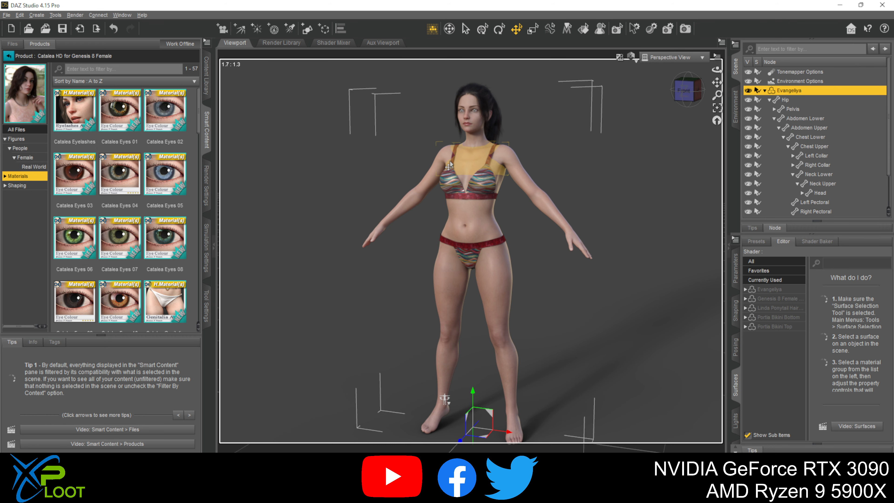
pyautogui.scroll(-8, 106, 218)
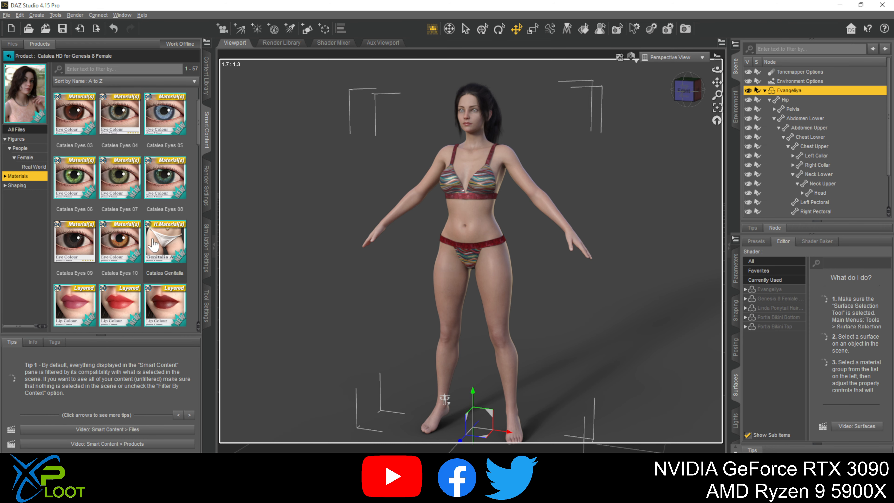
pyautogui.scroll(-10, 95, 229)
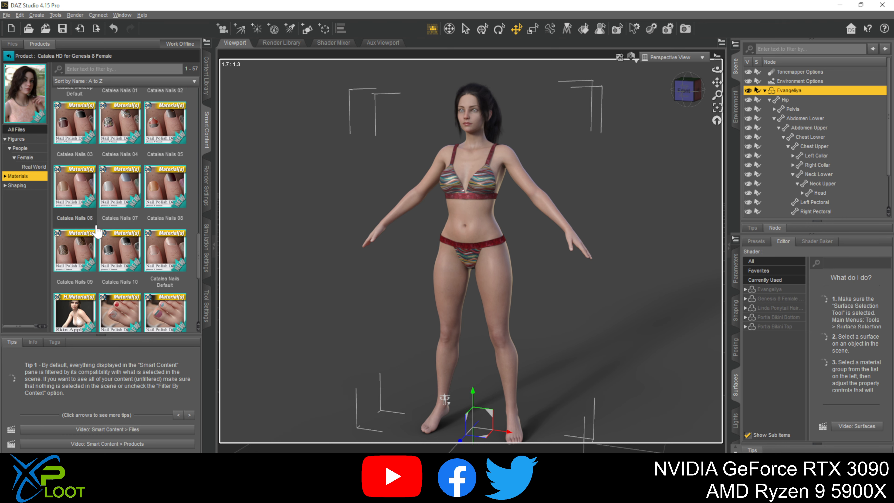
pyautogui.doubleClick(72, 123)
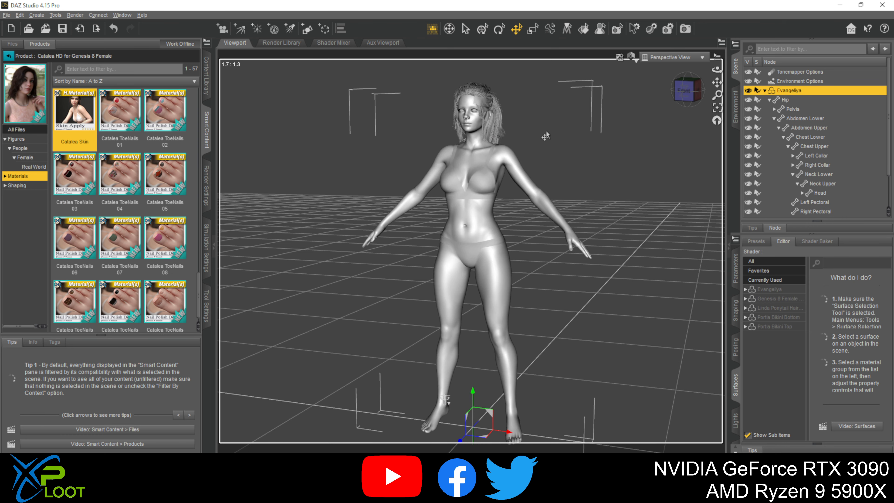
# - Examine the figure's face up close at an angle and look through the Catalea lip, makeup and nail materials
pyautogui.click(473, 109)
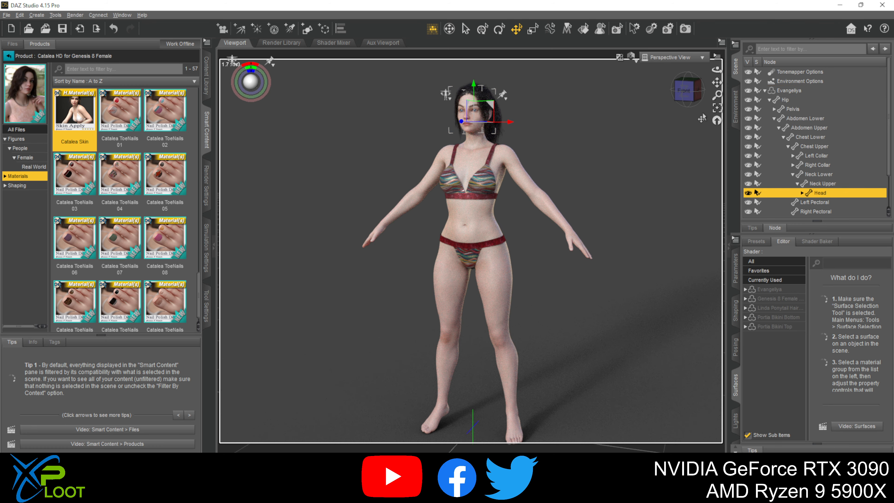
pyautogui.click(717, 107)
pyautogui.moveTo(715, 73); pyautogui.dragTo(715, 71)
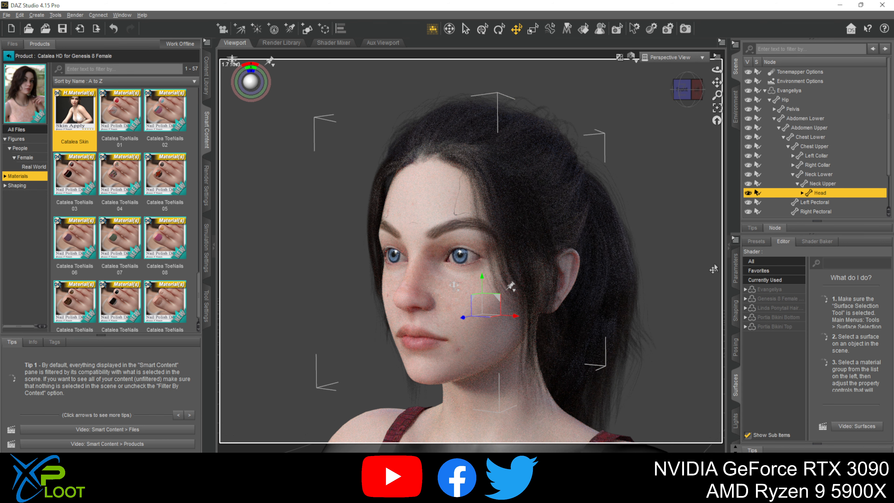
pyautogui.scroll(3, 106, 216)
pyautogui.scroll(6, 109, 218)
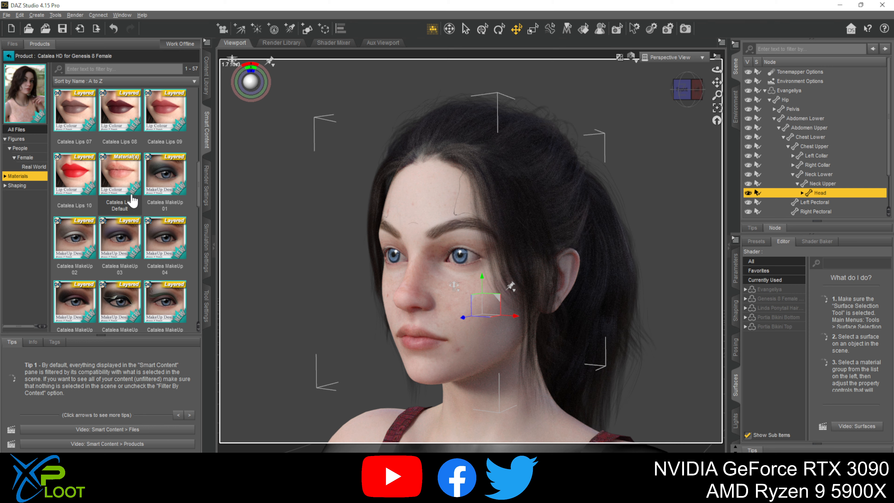
pyautogui.scroll(6, 132, 200)
pyautogui.scroll(-10, 132, 200)
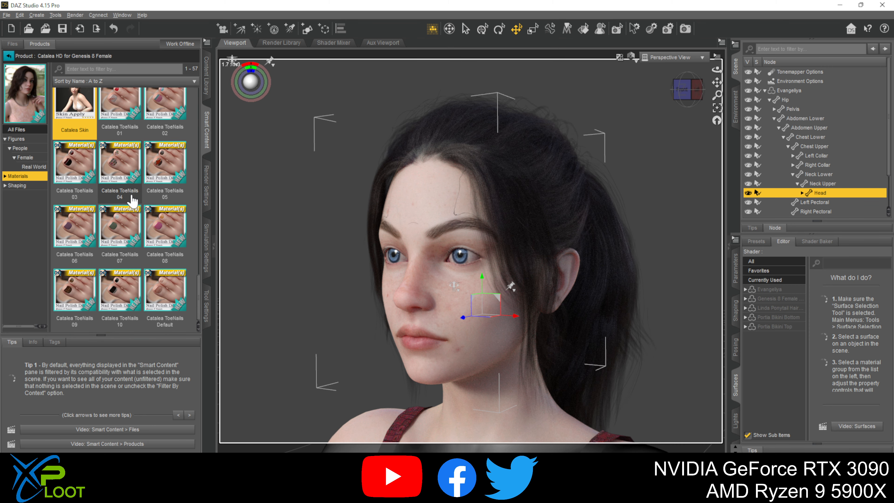
pyautogui.scroll(6, 132, 201)
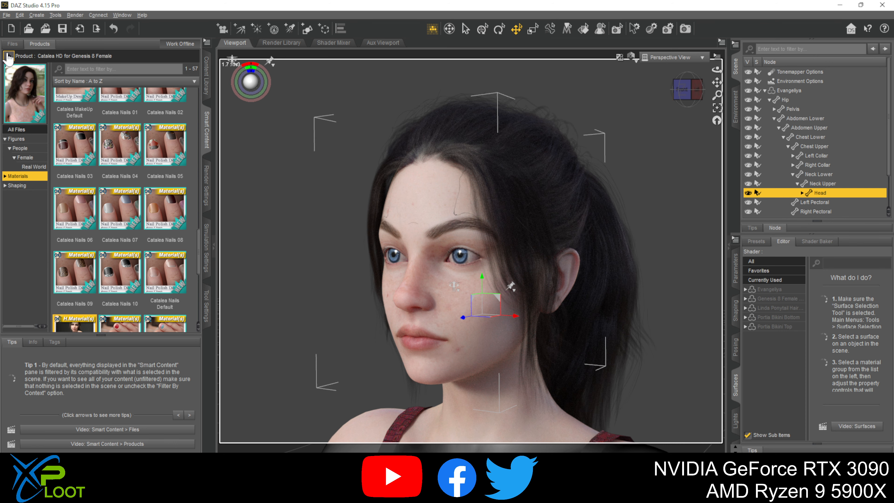
# - Apply the Chanel Lips07 lip material from the Chanel HD for Genesis 8 Female product to the Evangeliya figure
pyautogui.click(7, 55)
pyautogui.click(81, 198)
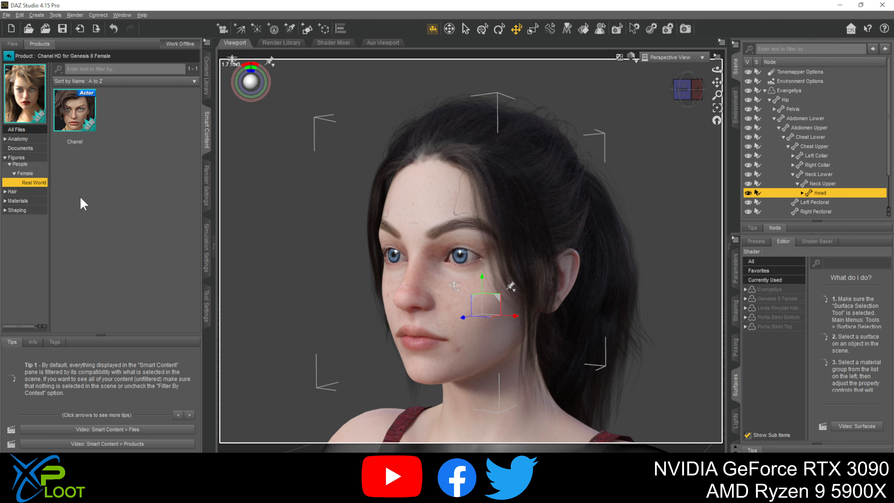
pyautogui.click(31, 204)
pyautogui.scroll(-5, 100, 228)
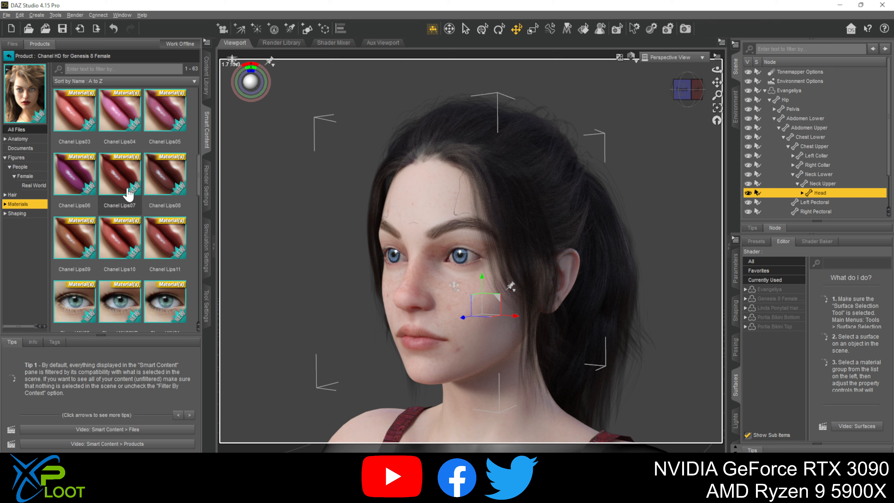
pyautogui.moveTo(129, 174); pyautogui.dragTo(415, 211)
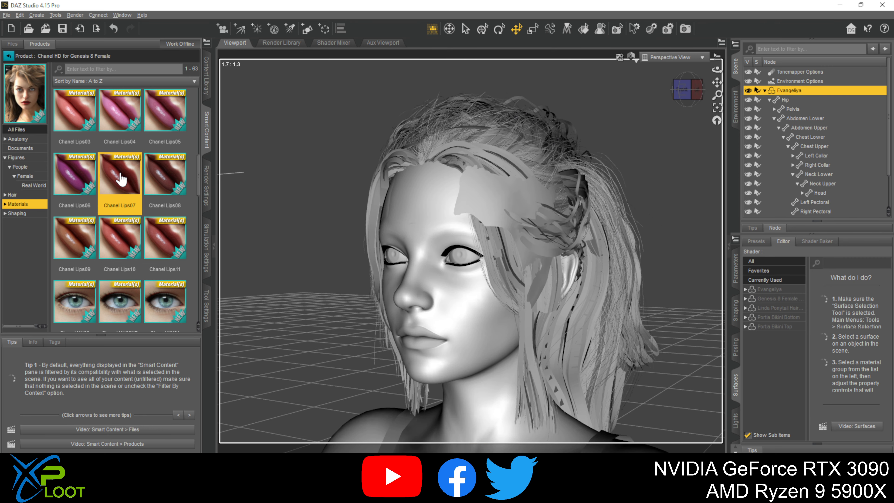
pyautogui.scroll(10, 121, 179)
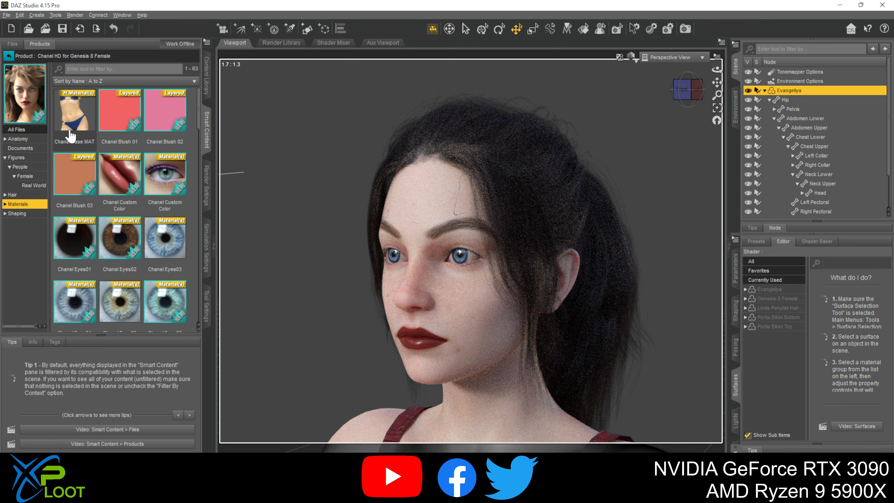
# - Apply the Chanel Base MAT skin material from the Chanel HD for Genesis 8 Female product to the Evangeliya figure
pyautogui.doubleClick(91, 113)
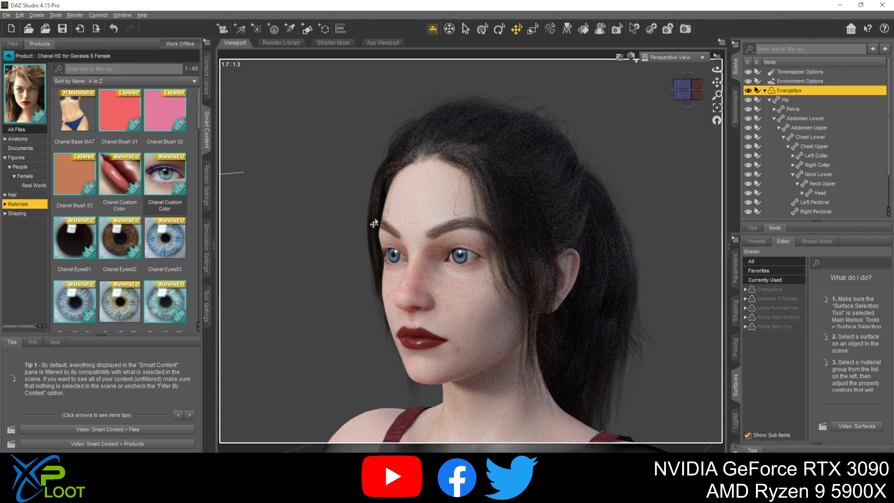
pyautogui.doubleClick(90, 112)
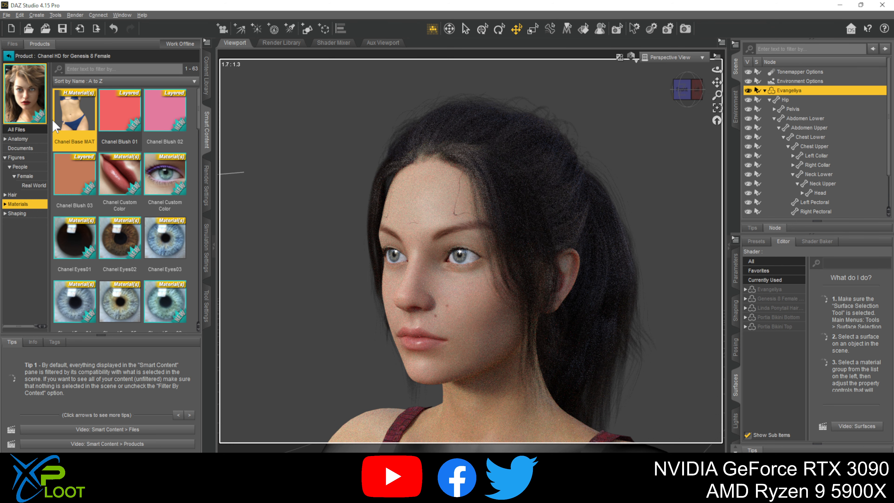
pyautogui.moveTo(126, 134); pyautogui.dragTo(493, 278)
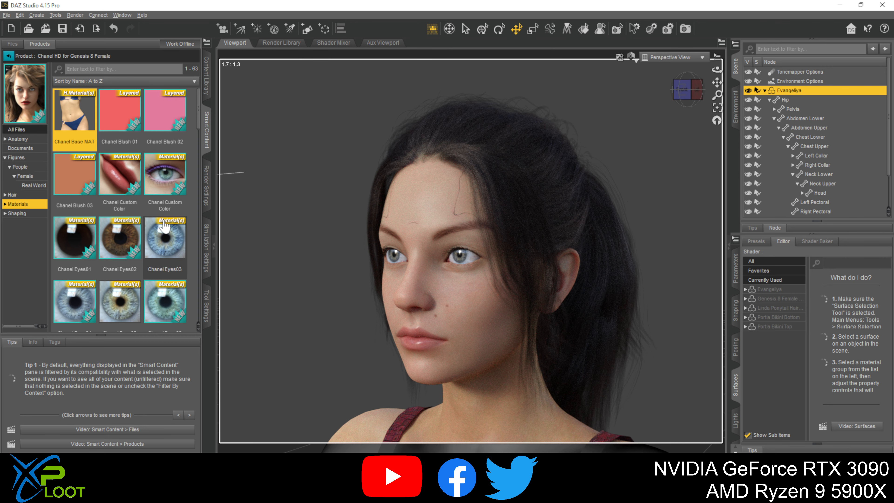
# - Try the Chanel Eyes03, Chanel Eyes02 and Chanel Eyes05 eye materials on the Evangeliya figure
pyautogui.doubleClick(172, 248)
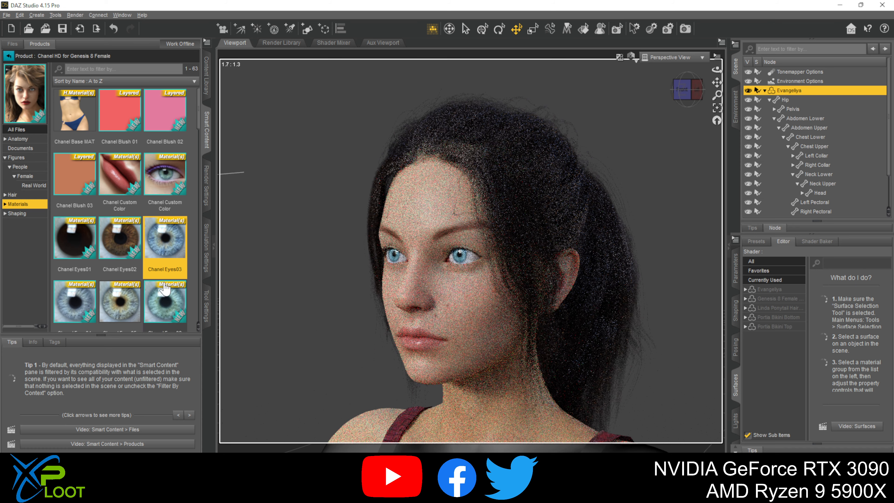
pyautogui.click(127, 245)
pyautogui.doubleClick(127, 246)
pyautogui.scroll(-5, 119, 212)
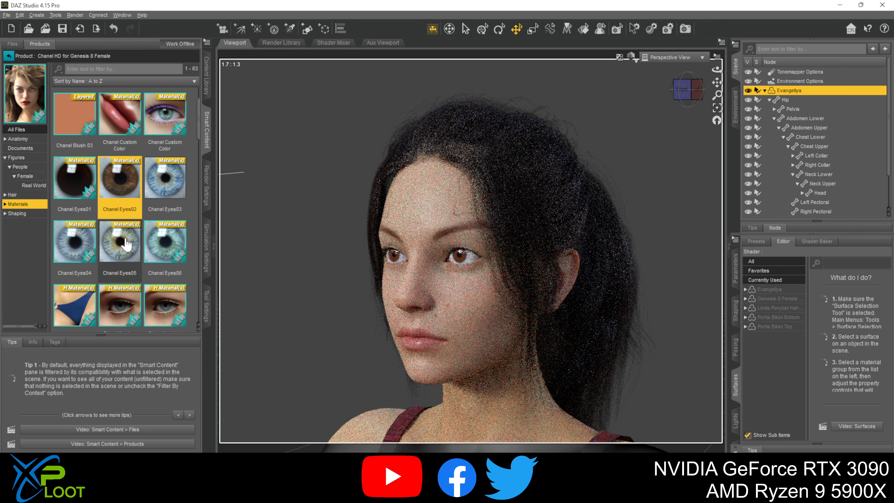
pyautogui.click(109, 126)
pyautogui.doubleClick(110, 126)
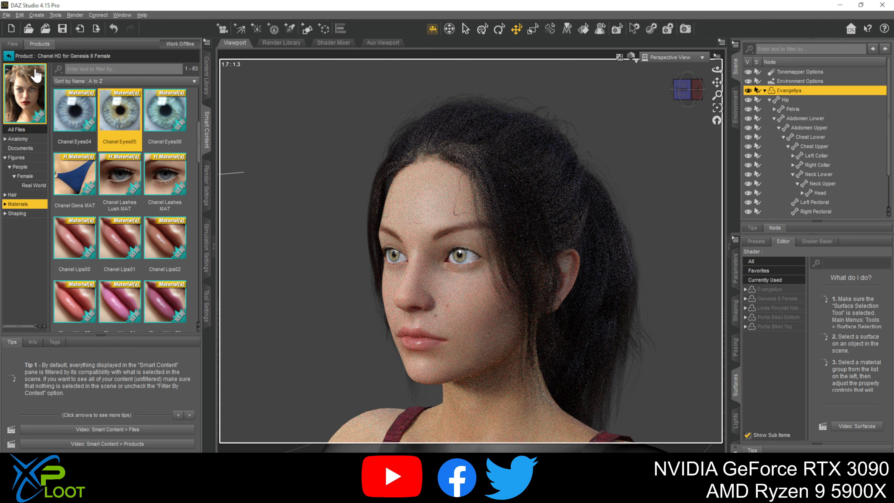
# - Try the EA Odeeta Eyes 04 and EA Odeeta Eyes 02 materials from the Odeeta HD for Genesis 8 Females 02 of 02 product
pyautogui.click(11, 58)
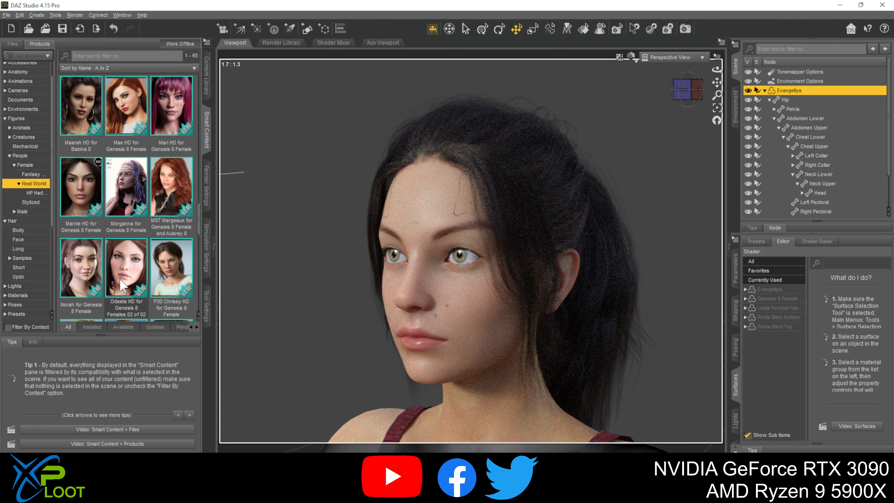
pyautogui.click(121, 286)
pyautogui.click(24, 186)
pyautogui.scroll(-1, 143, 260)
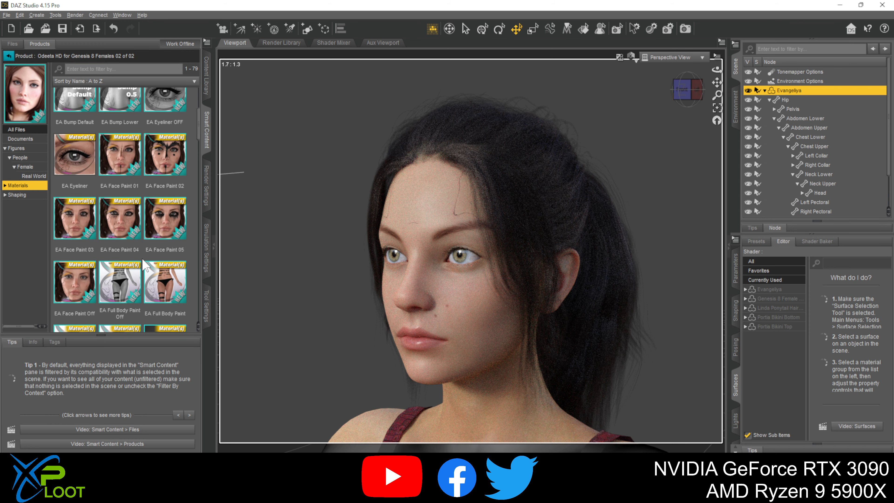
pyautogui.scroll(-6, 141, 257)
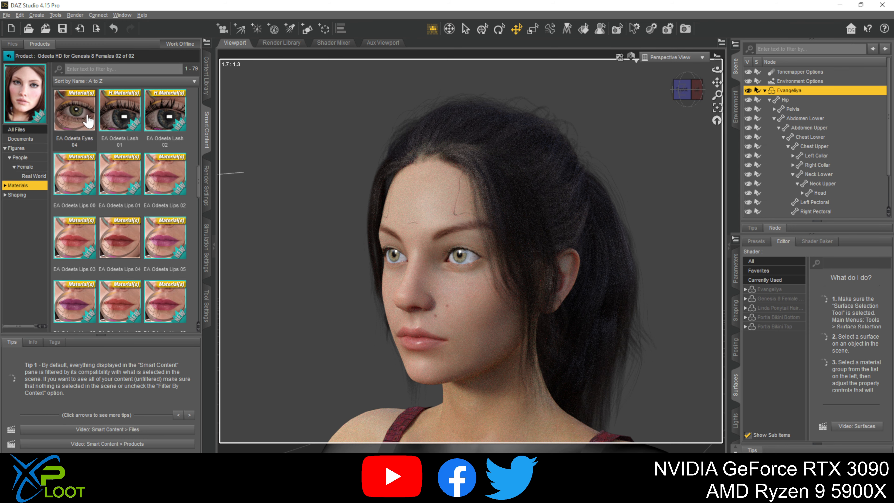
pyautogui.doubleClick(85, 118)
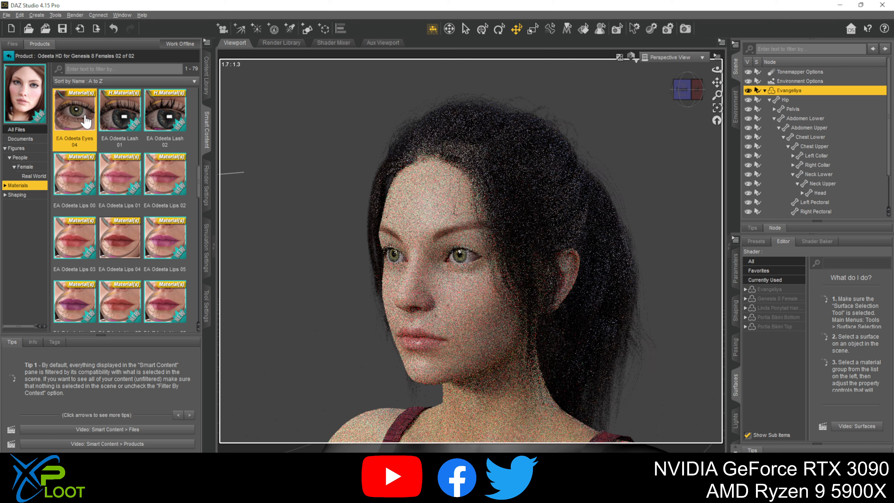
pyautogui.scroll(3, 141, 250)
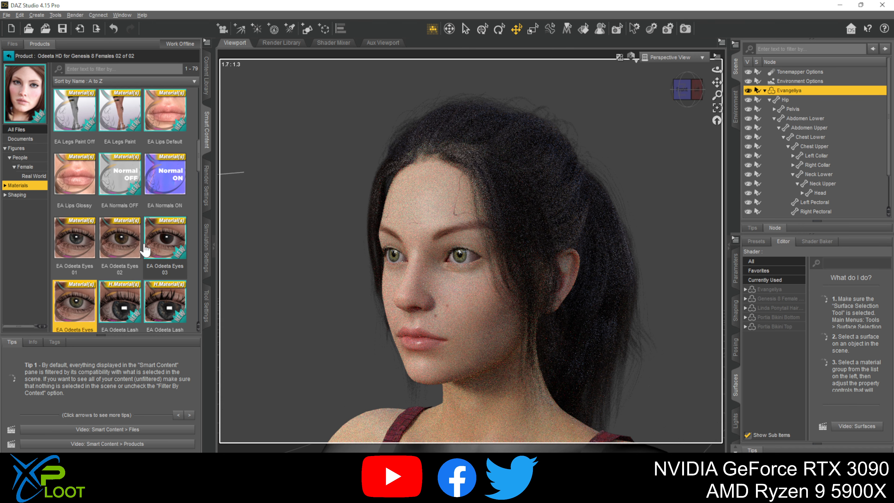
pyautogui.doubleClick(122, 243)
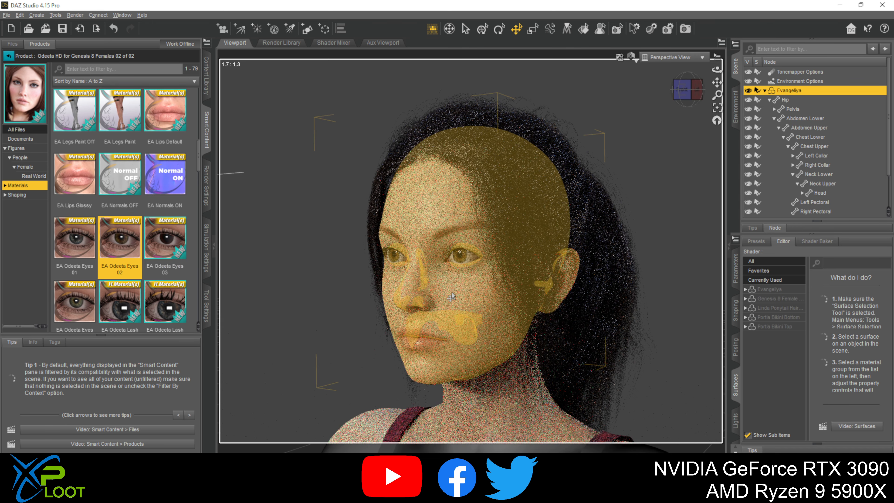
# - Apply the EA Face Paint 02 material from the Odeeta product to the figure's face
pyautogui.scroll(3, 113, 282)
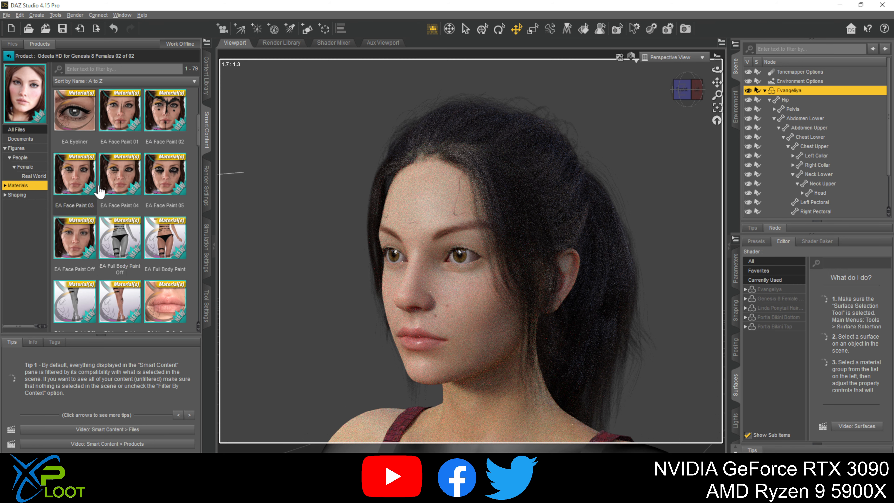
pyautogui.moveTo(116, 197)
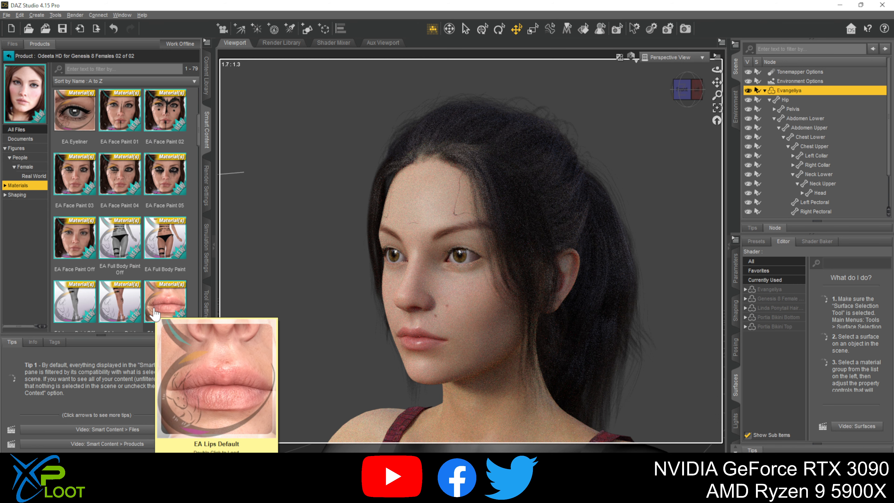
pyautogui.doubleClick(169, 111)
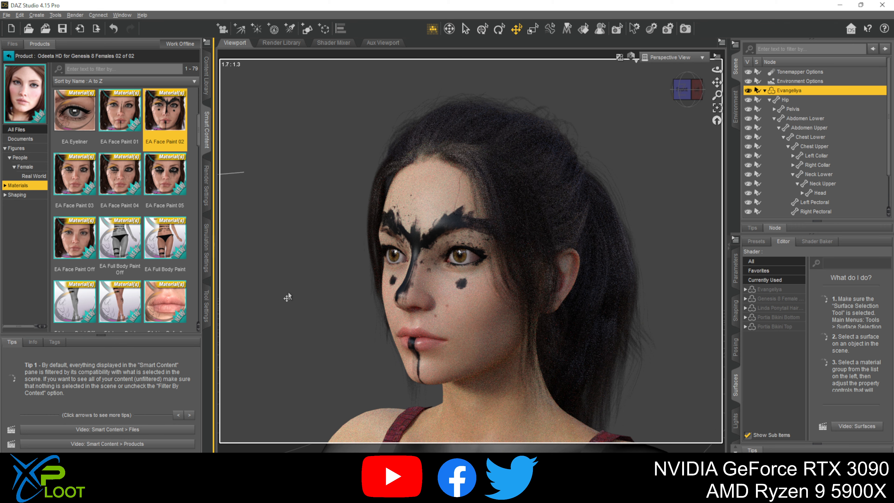
# - Return to the Chanel HD for Genesis 8 Female materials and reapply Chanel Base MAT to the Evangeliya figure
pyautogui.click(10, 56)
pyautogui.click(83, 198)
pyautogui.click(37, 204)
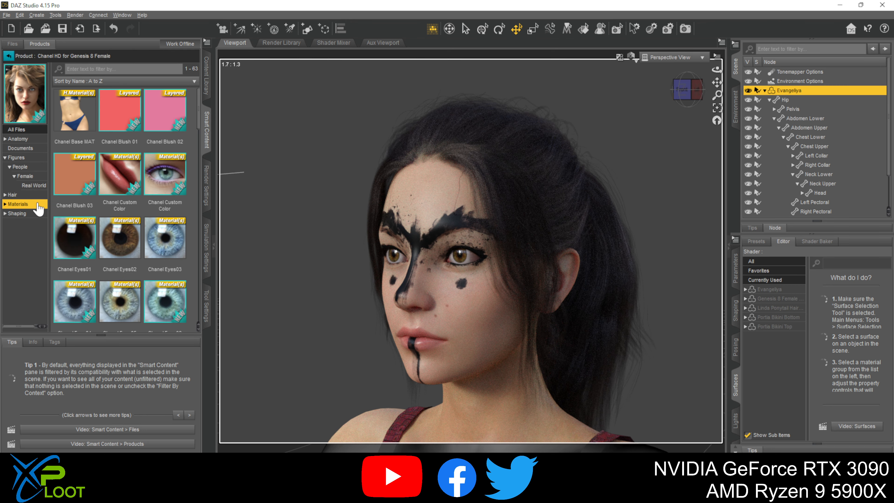
pyautogui.doubleClick(87, 119)
# - Try the Chanel Lips01 lip material on the figure and replace it with Chanel Lips07
pyautogui.scroll(-5, 110, 239)
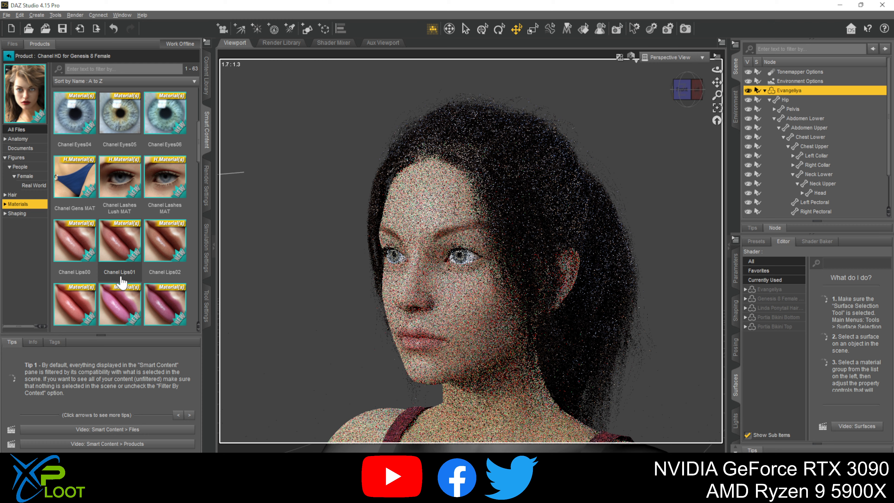
pyautogui.doubleClick(115, 242)
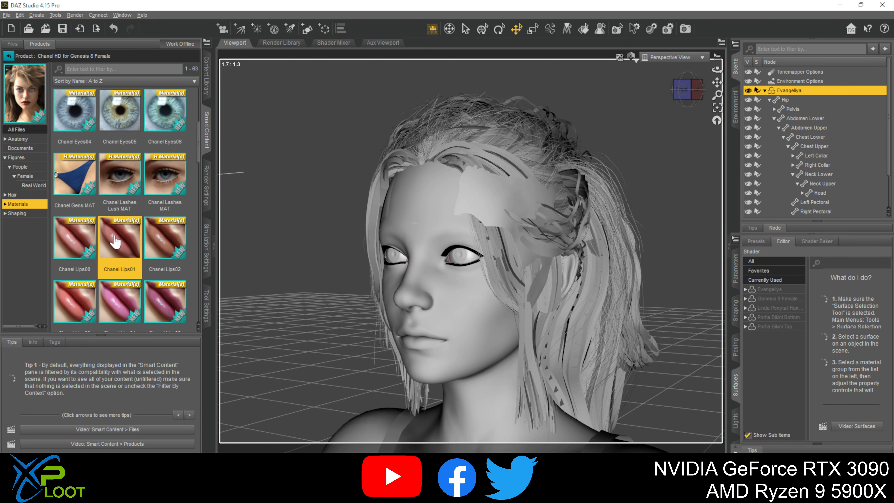
pyautogui.scroll(-3, 114, 239)
pyautogui.doubleClick(137, 183)
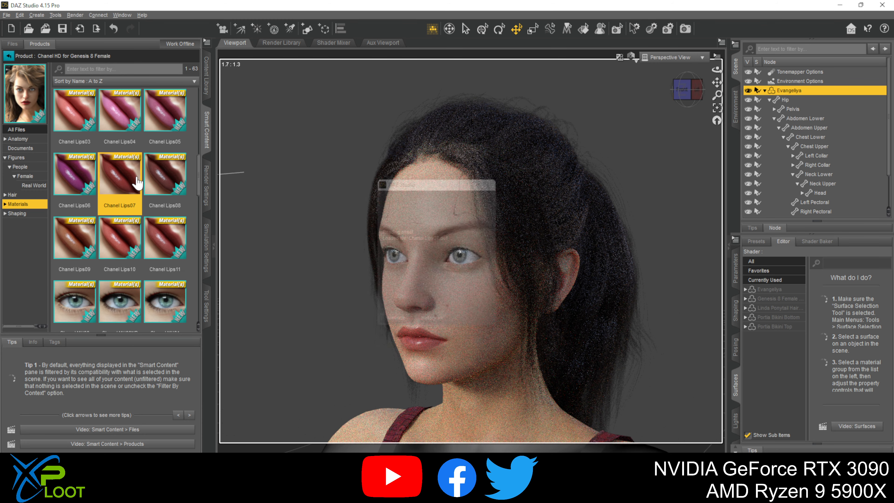
# - Try the Chanel MU02NB, Chanel MU02 and Chanel MU01NB makeup materials on the figure's face
pyautogui.scroll(-5, 132, 230)
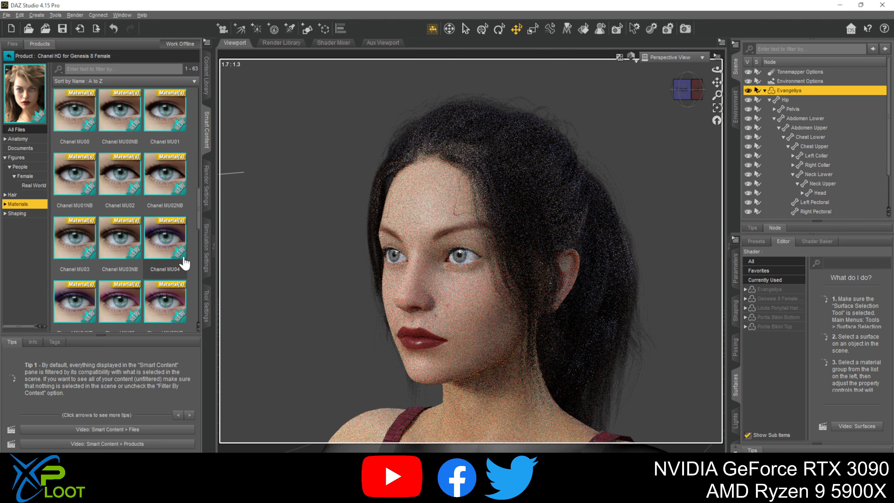
pyautogui.doubleClick(171, 184)
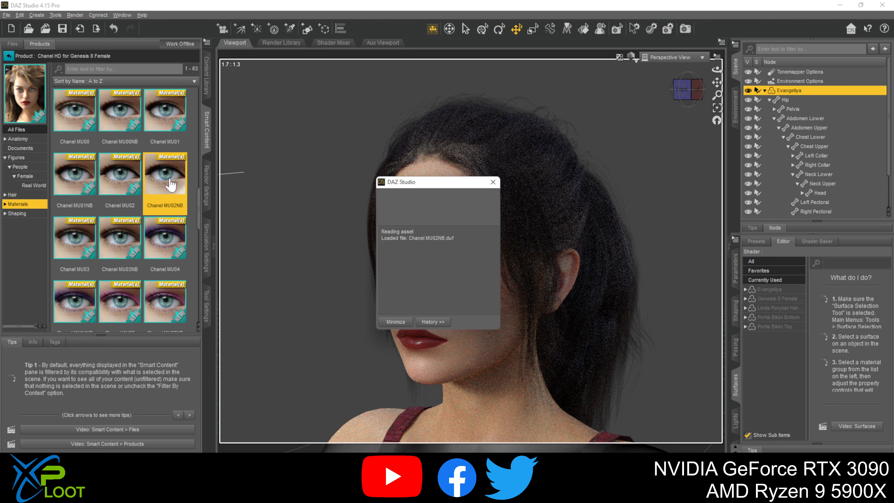
pyautogui.moveTo(131, 186)
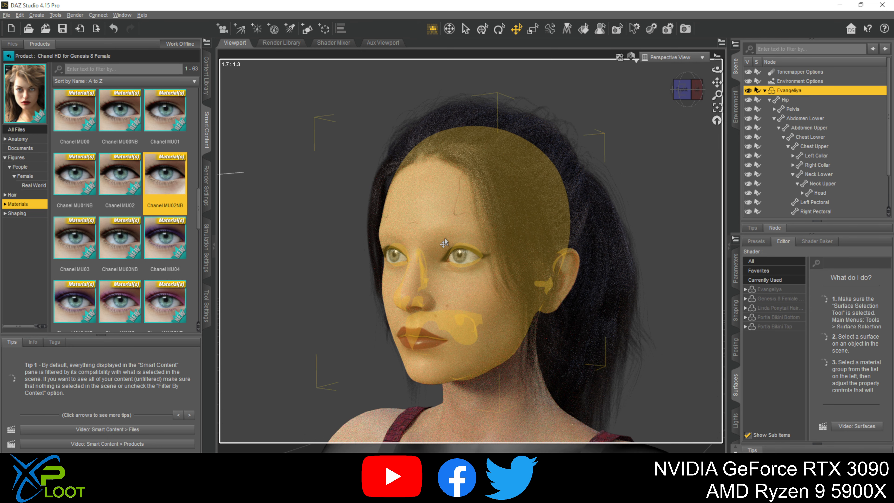
pyautogui.doubleClick(131, 174)
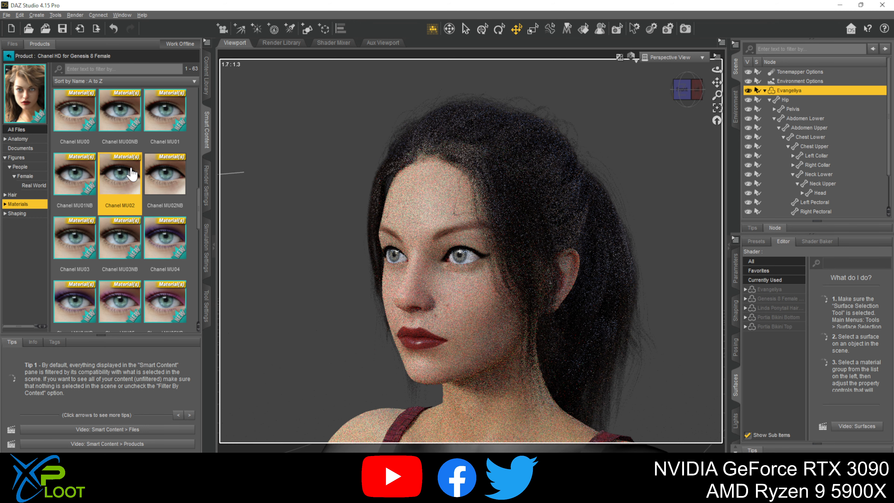
pyautogui.moveTo(122, 234)
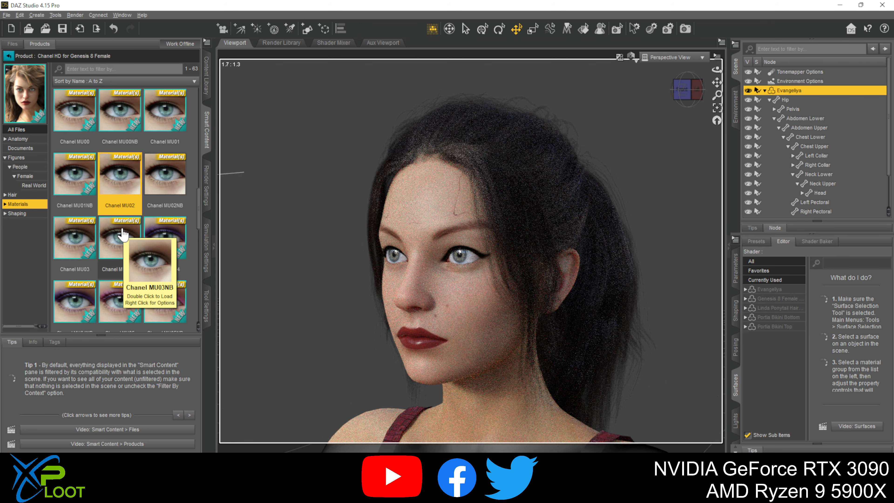
pyautogui.doubleClick(78, 192)
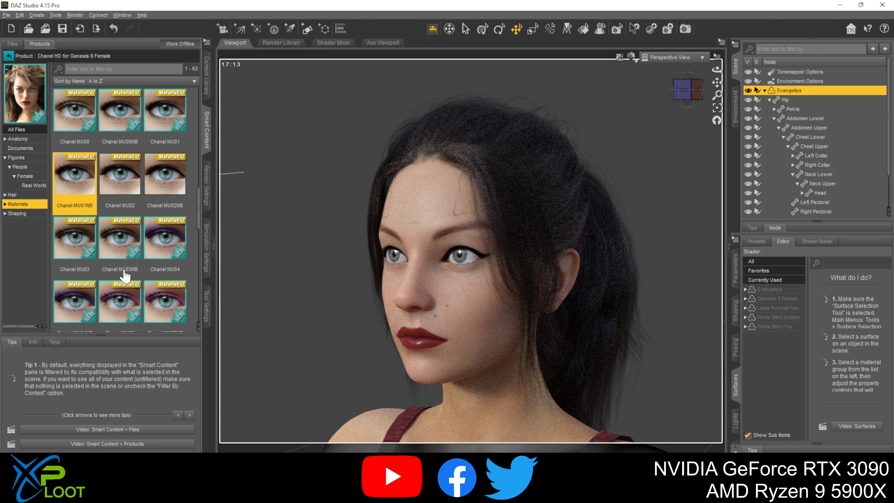
# - Try the Chanel MU04NB makeup without eyebrows and replace it with the Chanel MU04 makeup
pyautogui.doubleClick(81, 312)
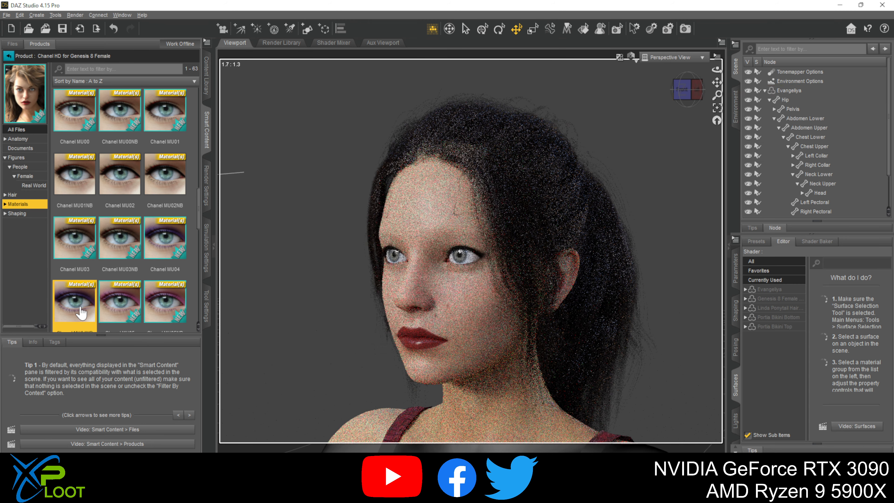
pyautogui.scroll(-2, 106, 282)
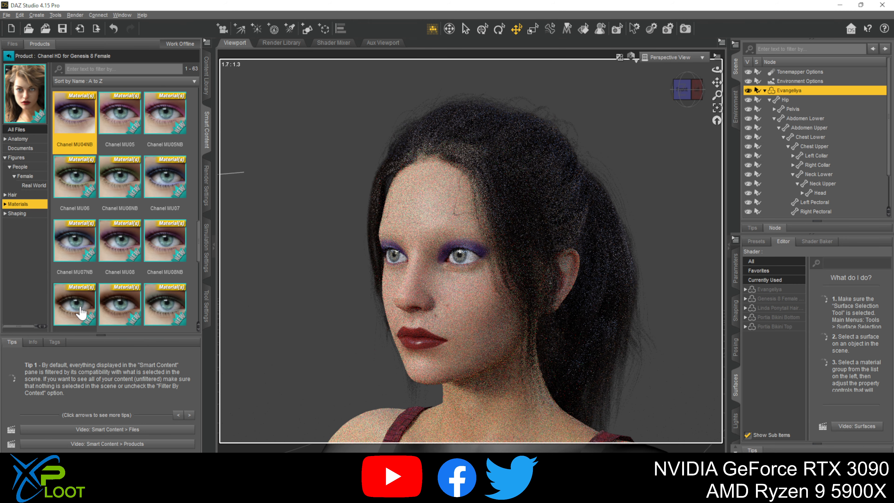
pyautogui.scroll(2, 155, 259)
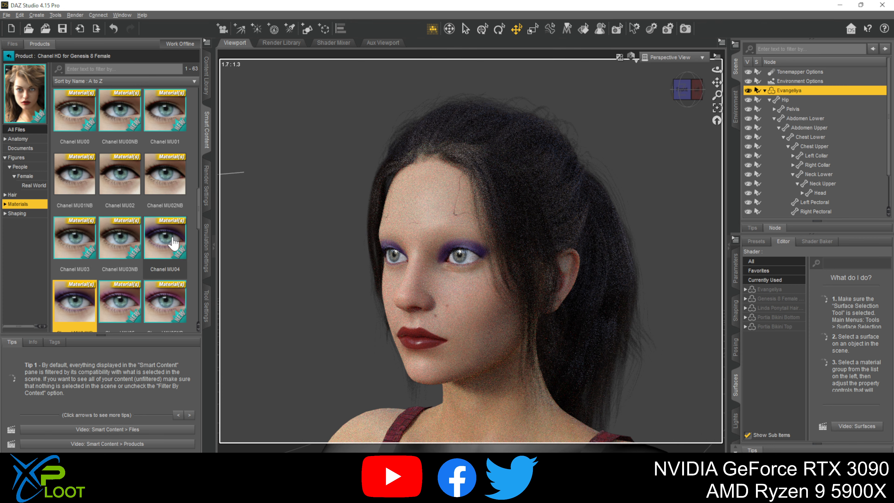
pyautogui.doubleClick(173, 243)
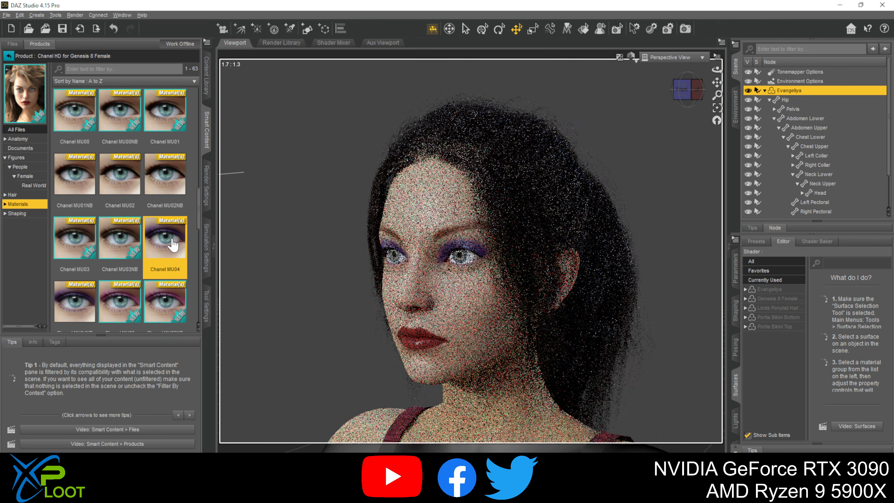
# - Look through the remaining Chanel materials and hair items and attach the Chanel Brows anatomy item to the Evangeliya figure
pyautogui.scroll(-5, 172, 250)
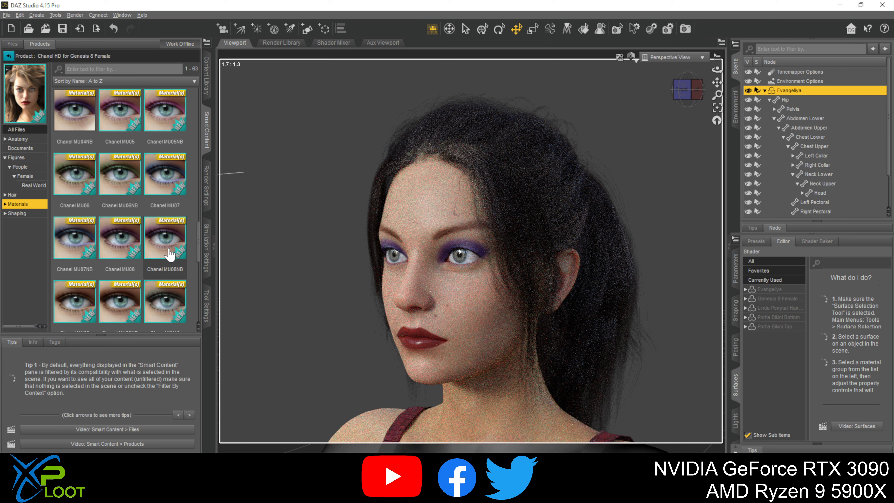
pyautogui.scroll(-8, 171, 253)
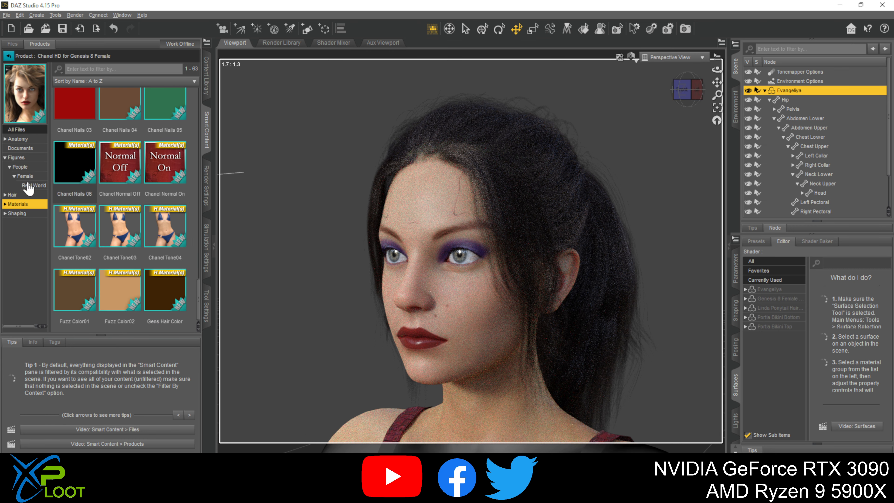
pyautogui.click(14, 194)
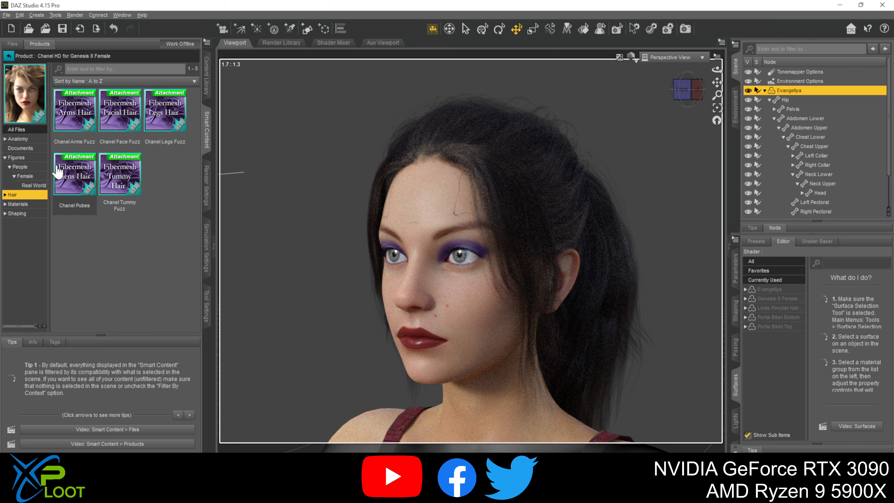
pyautogui.click(22, 132)
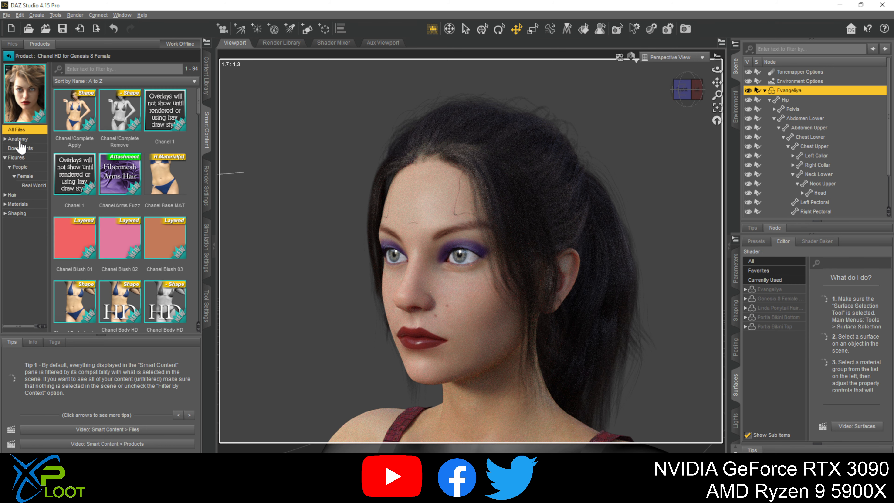
pyautogui.click(18, 141)
pyautogui.moveTo(72, 115)
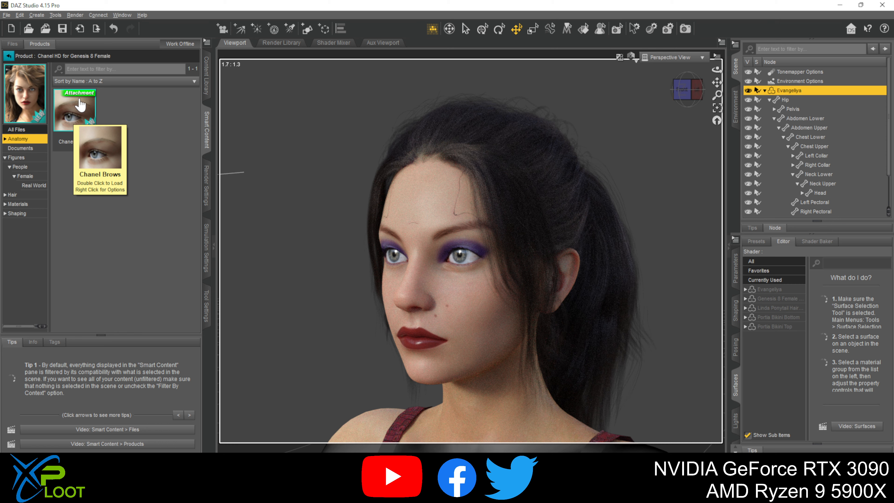
pyautogui.doubleClick(80, 106)
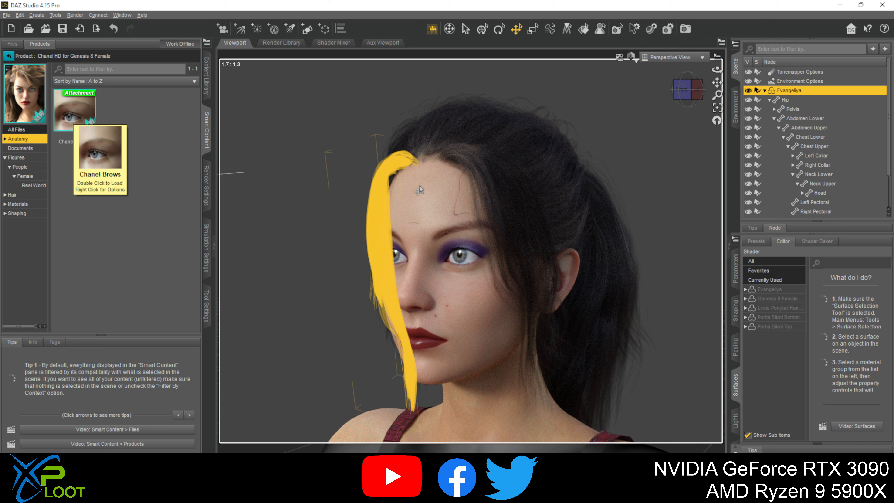
pyautogui.doubleClick(82, 113)
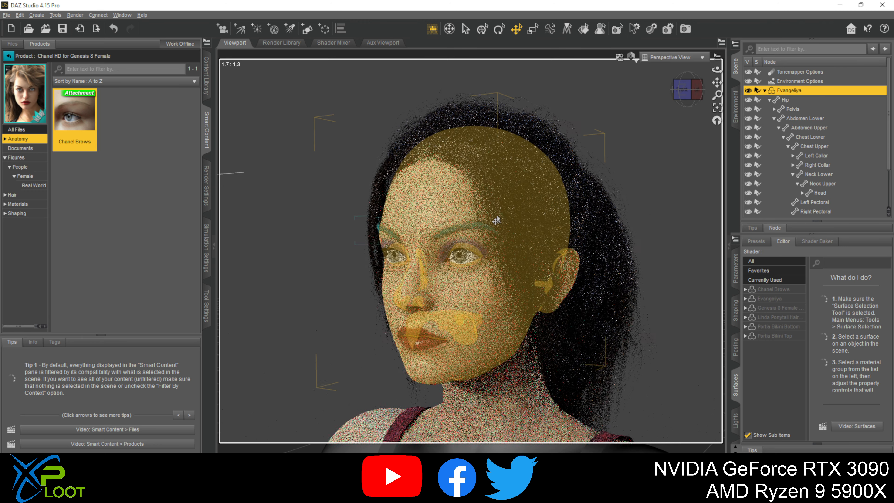
# - Delete the Chanel Brows item attached to the Evangeliya figure
pyautogui.click(769, 100)
pyautogui.click(800, 146)
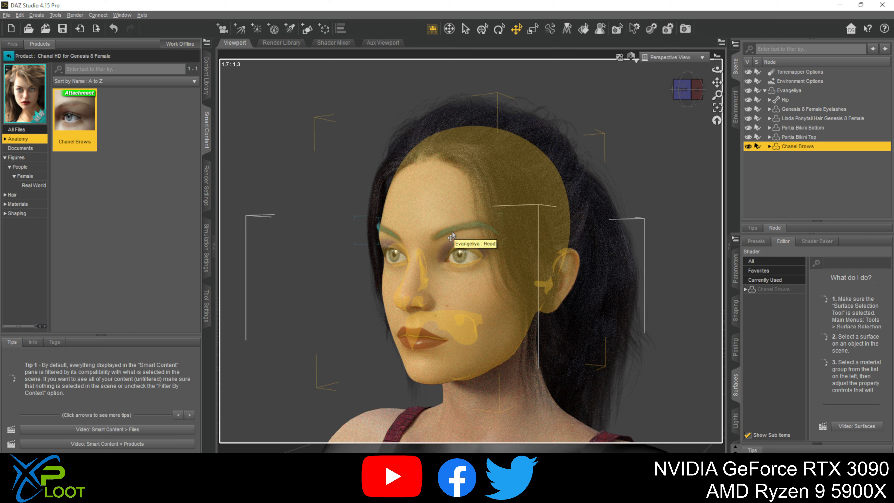
pyautogui.rightClick(803, 148)
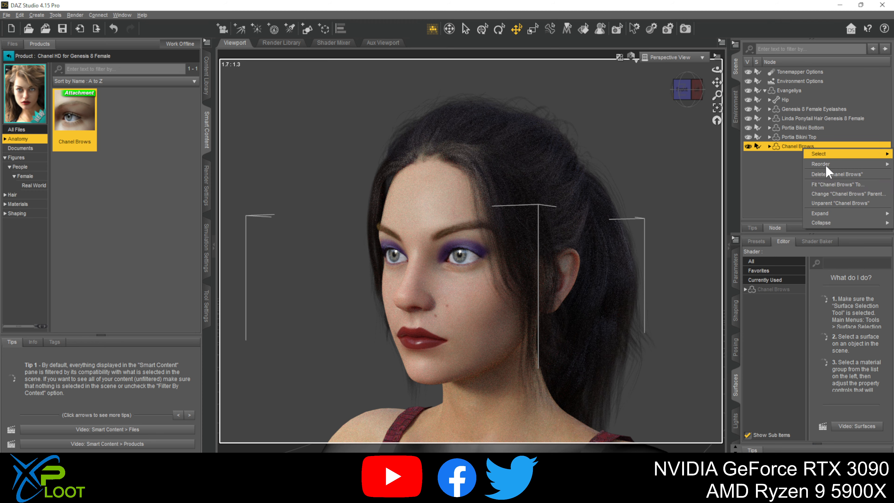
pyautogui.click(842, 175)
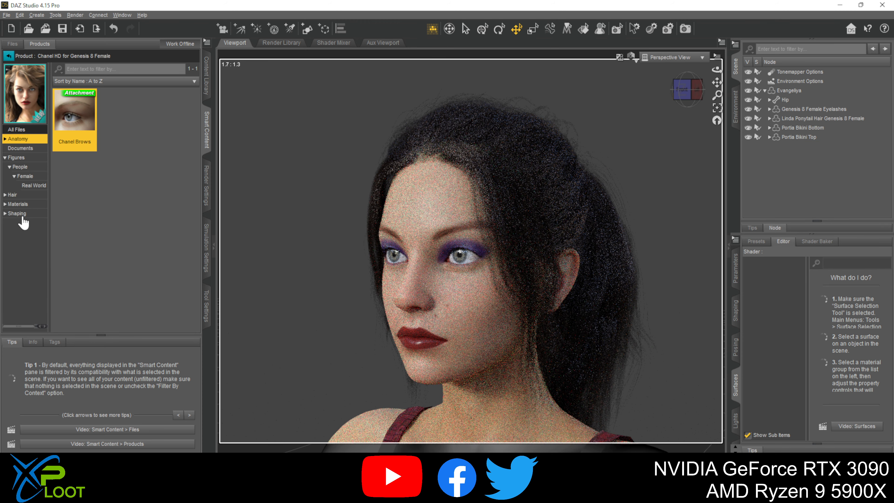
# - Try the Chanel Tone04 and Chanel Tone03 skin materials on the Evangeliya figure and replace them with Chanel Tone02
pyautogui.click(27, 206)
pyautogui.scroll(-5, 119, 236)
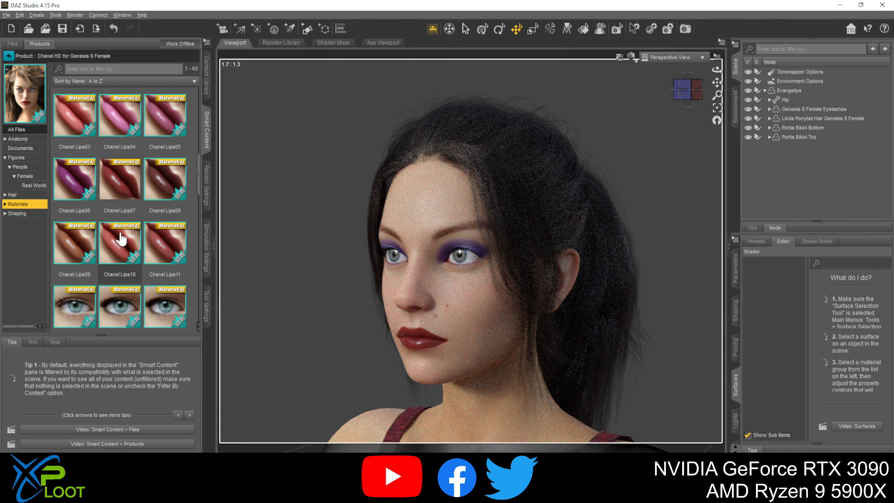
pyautogui.scroll(-1, 114, 223)
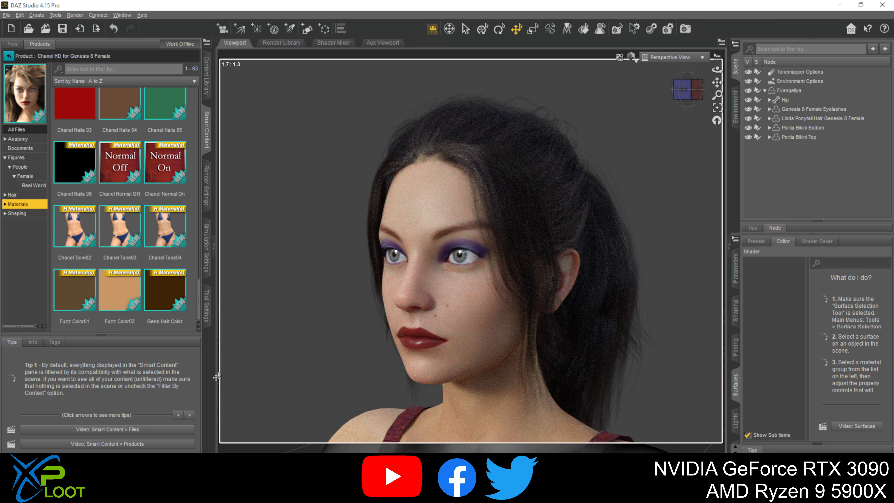
pyautogui.moveTo(141, 311); pyautogui.dragTo(171, 250)
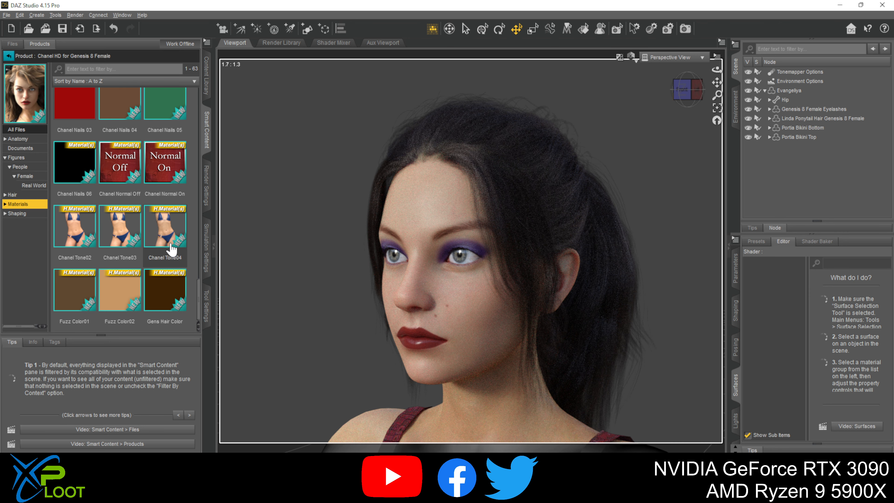
pyautogui.doubleClick(165, 232)
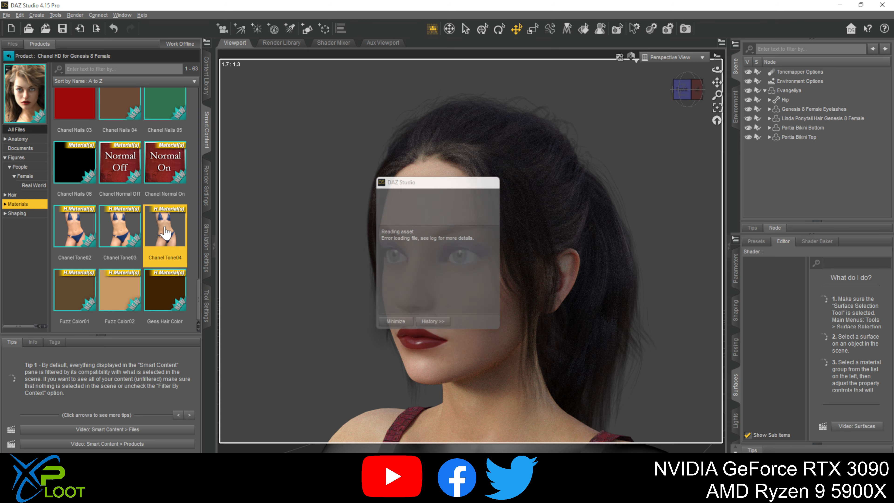
pyautogui.click(447, 254)
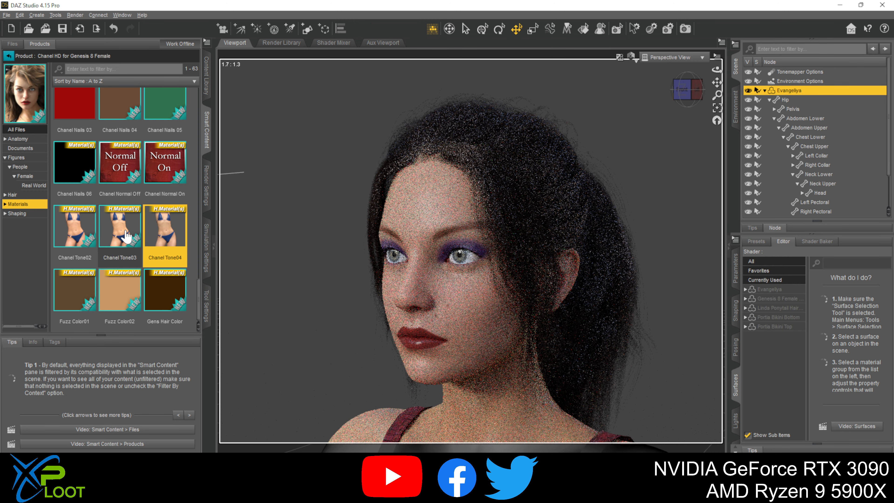
pyautogui.doubleClick(119, 227)
pyautogui.doubleClick(79, 229)
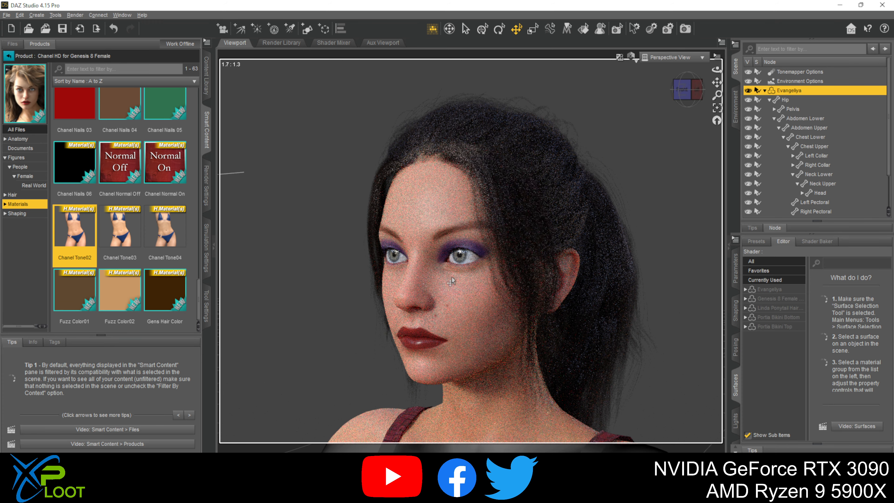
# - Browse the face hair products and check the contents of Evelyn & Lynn HD for Genesis 8 Female
pyautogui.click(9, 56)
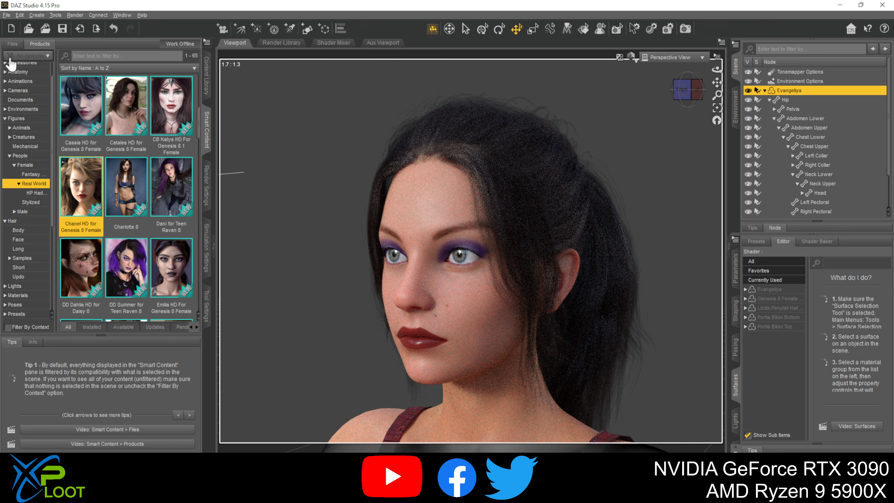
pyautogui.click(23, 230)
pyautogui.click(19, 239)
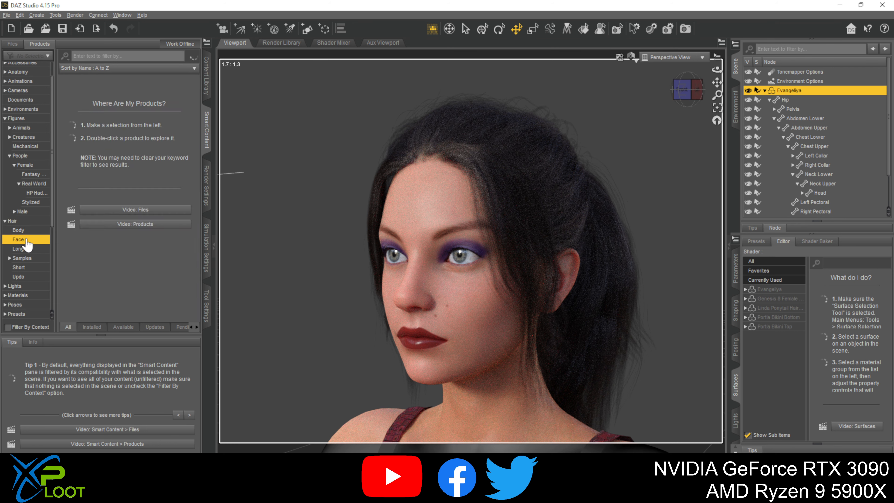
pyautogui.click(160, 116)
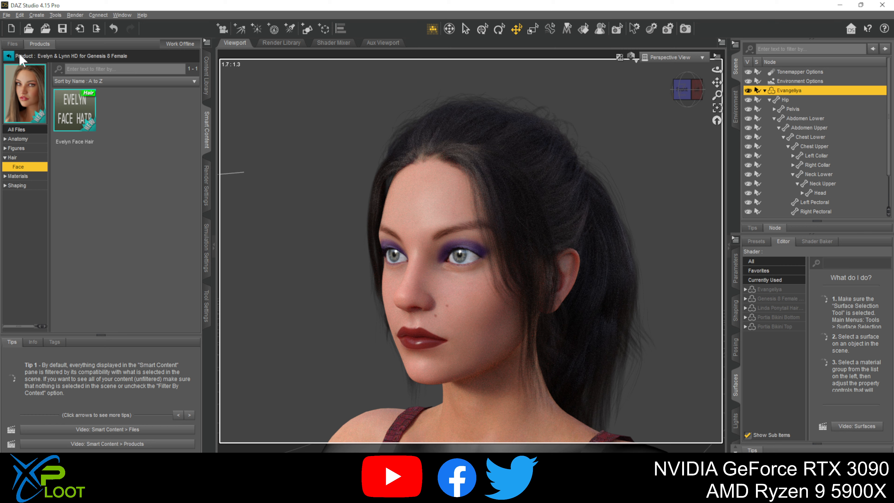
pyautogui.click(8, 56)
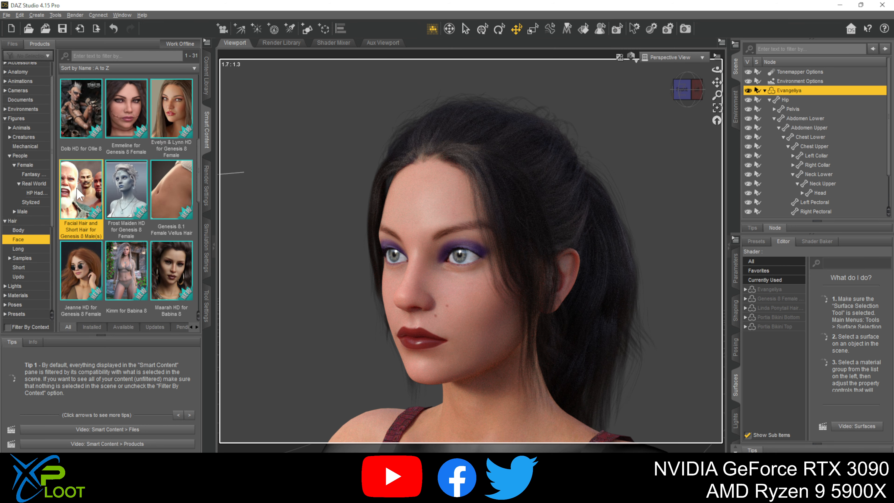
# - Attach the Billy Goat Beard from the Genesis 8 male facial hair product, auto-fitting it from Genesis 8 Male with item type None
pyautogui.click(80, 194)
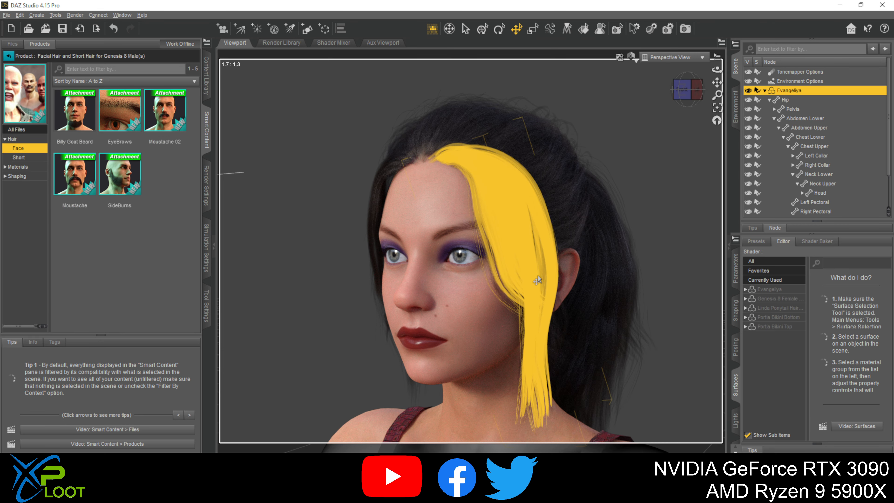
pyautogui.scroll(-5, 522, 347)
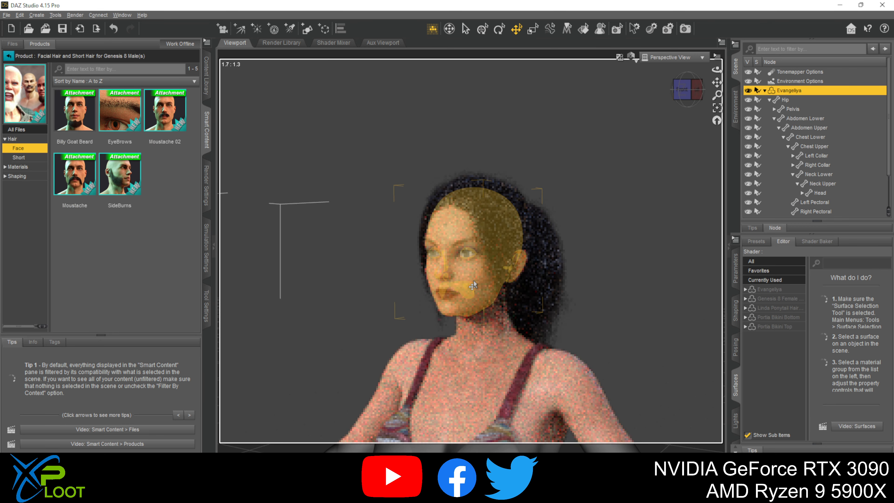
pyautogui.doubleClick(75, 113)
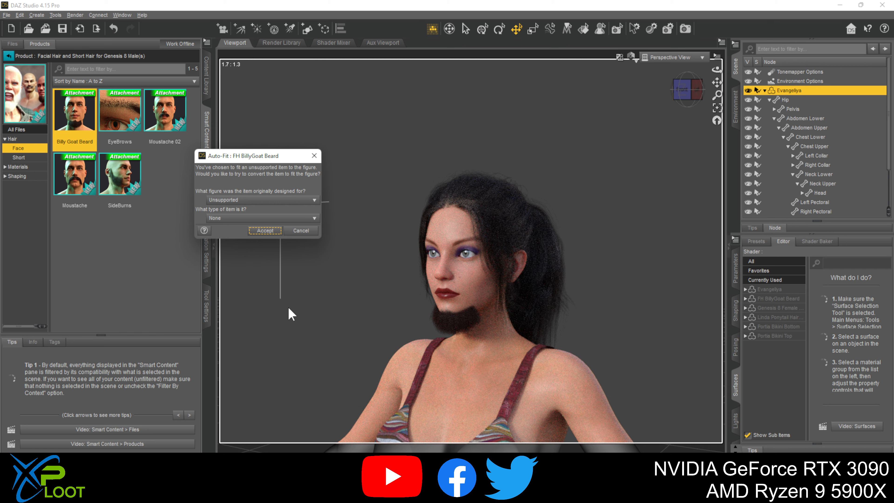
pyautogui.moveTo(262, 160); pyautogui.dragTo(316, 185)
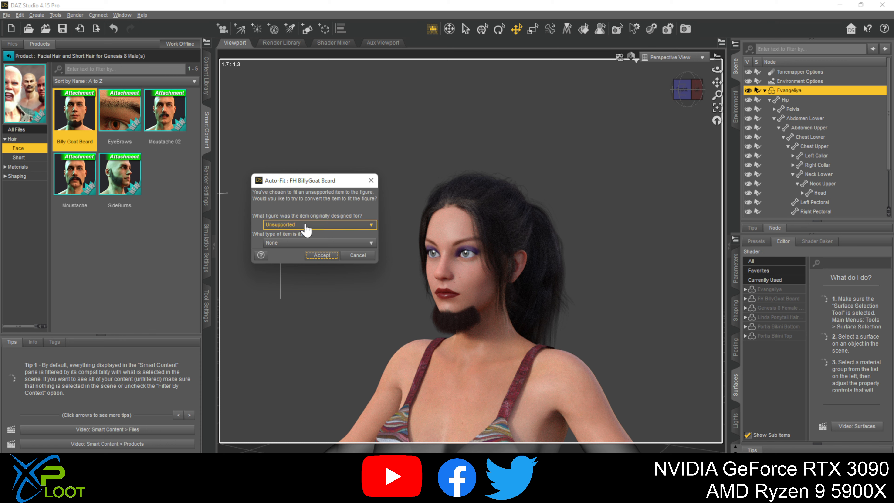
pyautogui.click(334, 224)
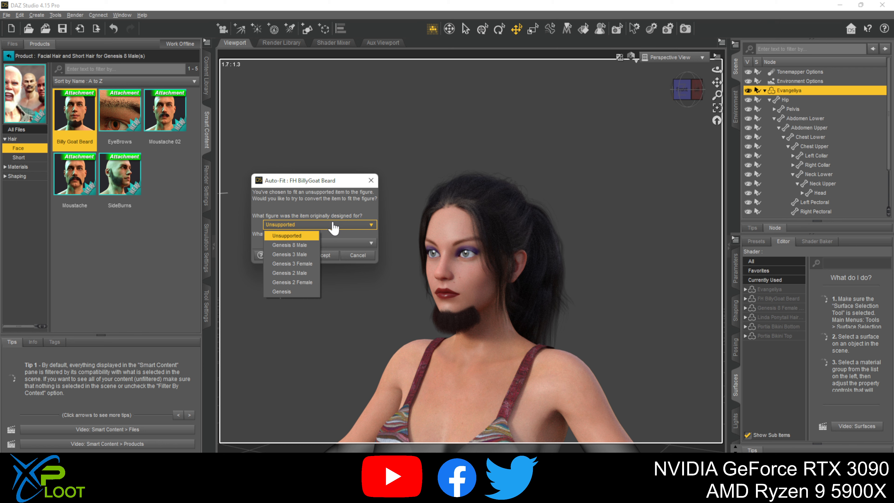
pyautogui.click(306, 244)
pyautogui.click(304, 242)
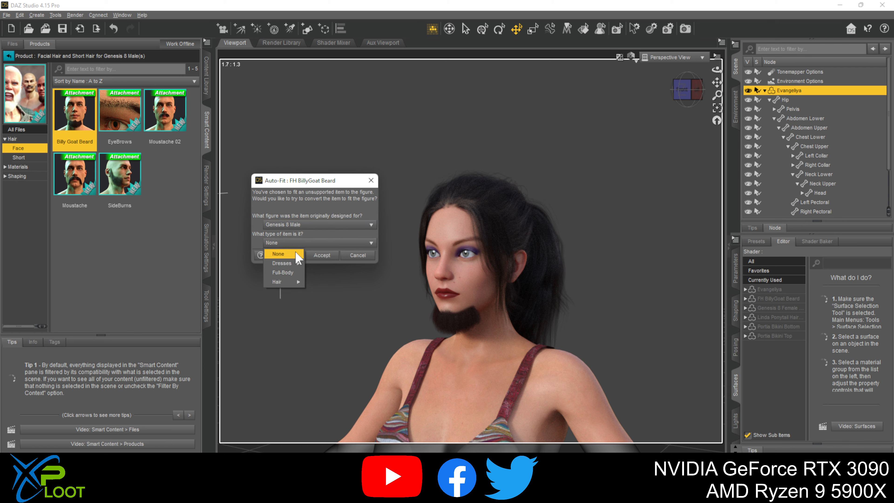
pyautogui.moveTo(295, 263)
pyautogui.moveTo(286, 284)
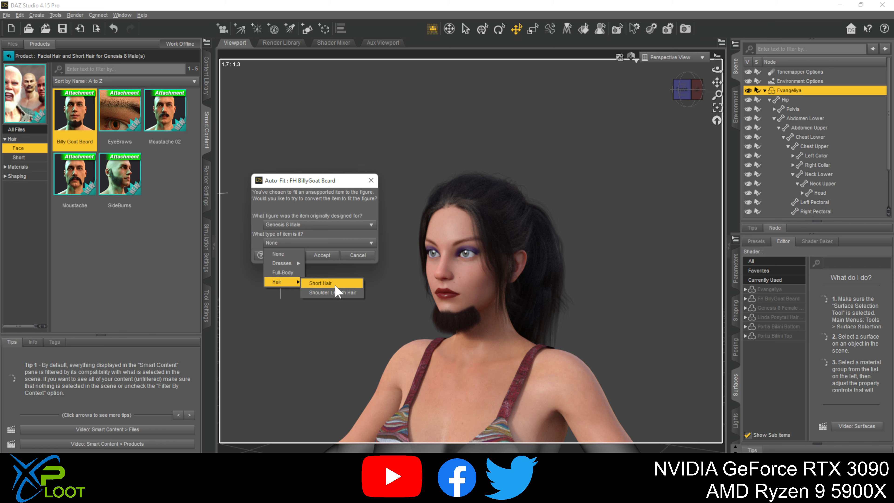
pyautogui.click(286, 256)
pyautogui.click(320, 255)
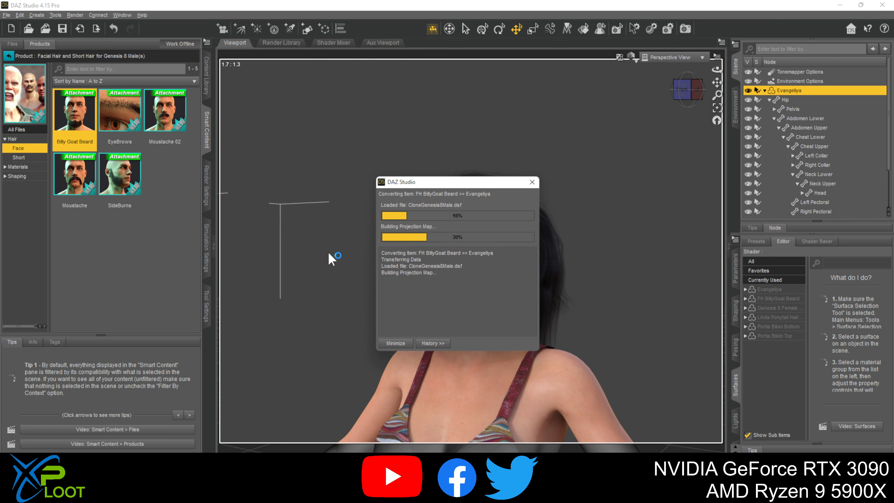
pyautogui.moveTo(454, 181); pyautogui.dragTo(601, 177)
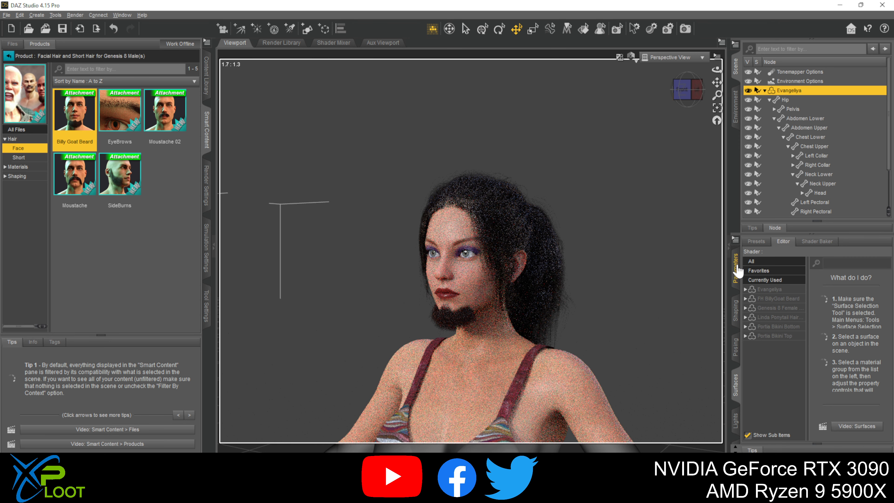
# - Delete the FH BillyGoat Beard from the Evangeliya figure
pyautogui.click(769, 100)
pyautogui.click(800, 147)
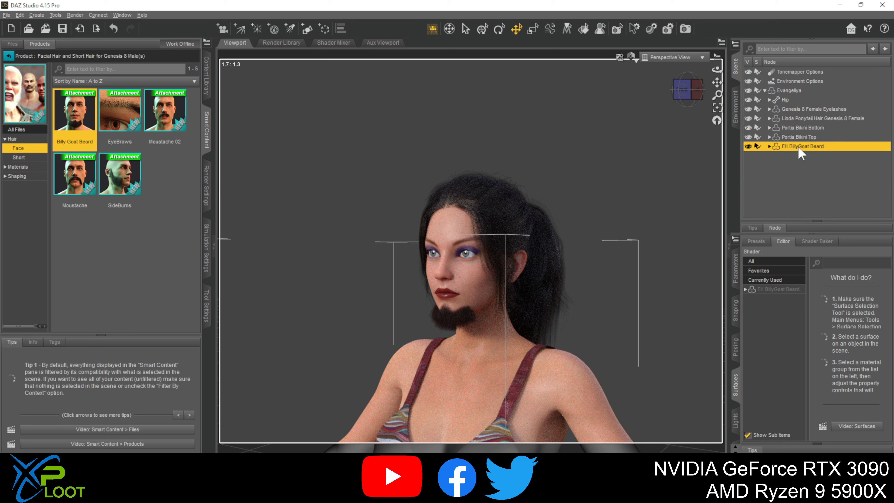
pyautogui.press('Delete')
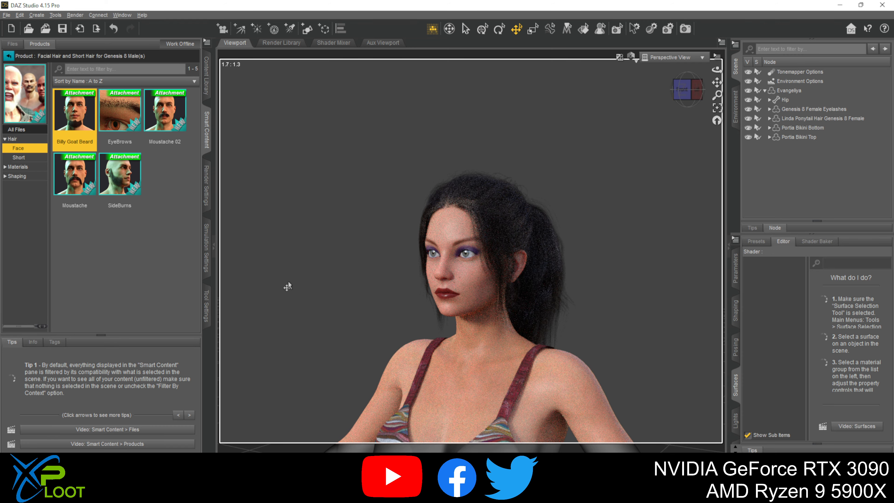
# - Apply the Zsazsa Full Mat skin from the Zsazsa HD for Genesis 8 Female materials to the Evangeliya figure
pyautogui.scroll(-4, 287, 281)
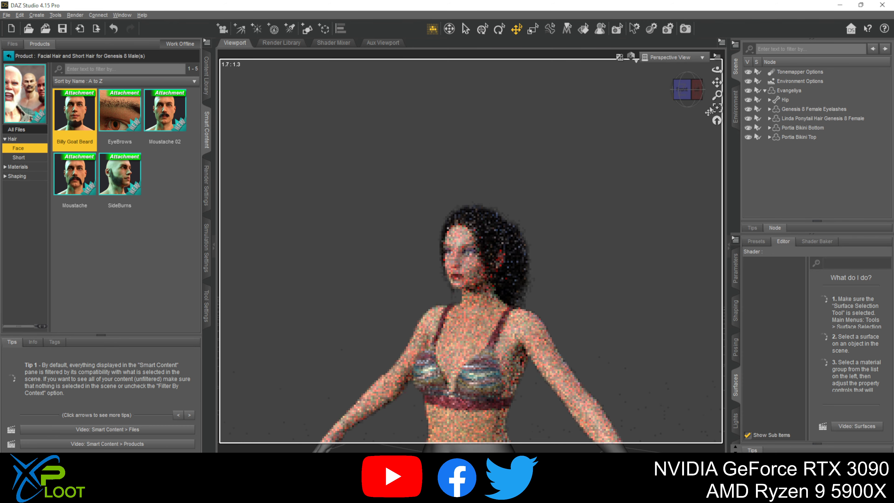
pyautogui.moveTo(717, 81); pyautogui.dragTo(713, 10)
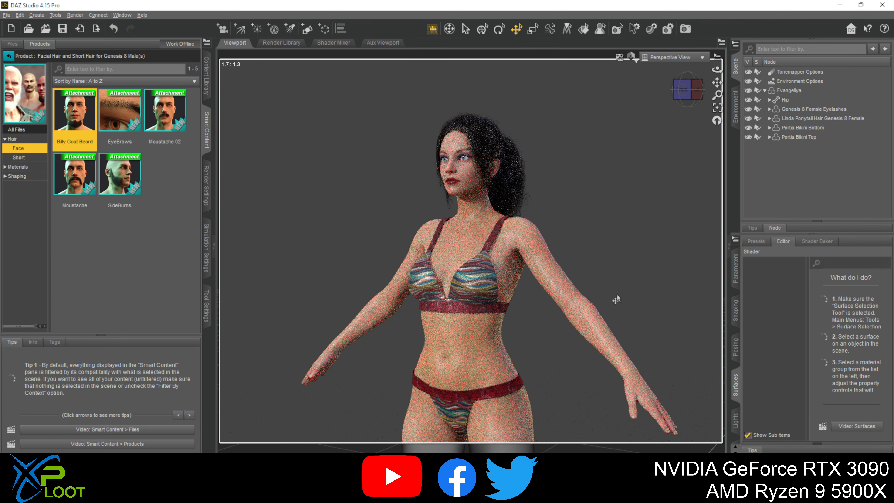
pyautogui.scroll(-2, 625, 281)
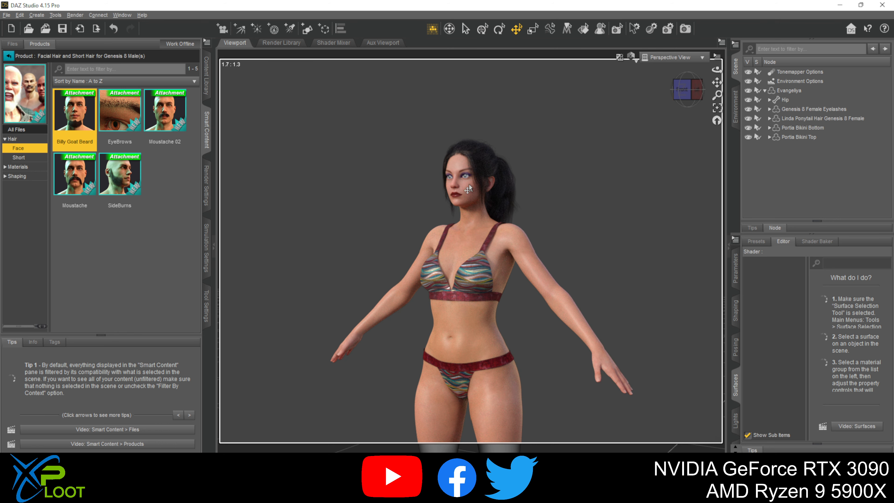
pyautogui.click(6, 57)
pyautogui.scroll(-10, 142, 281)
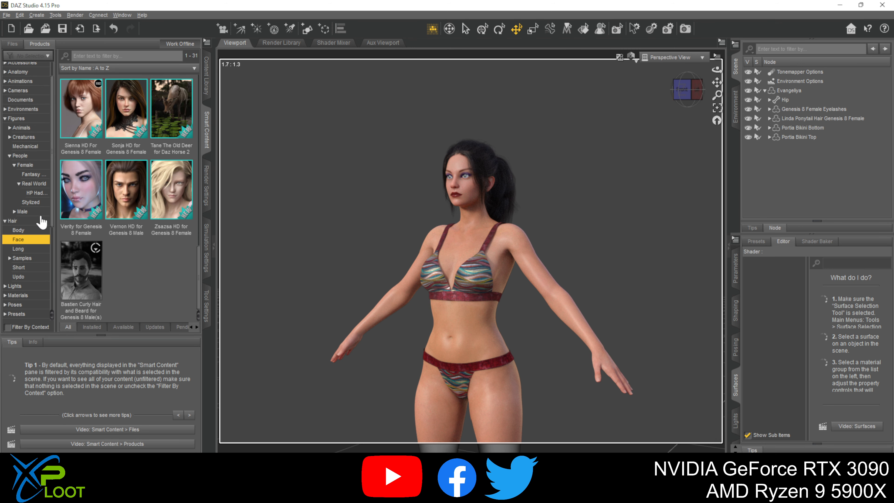
pyautogui.click(180, 192)
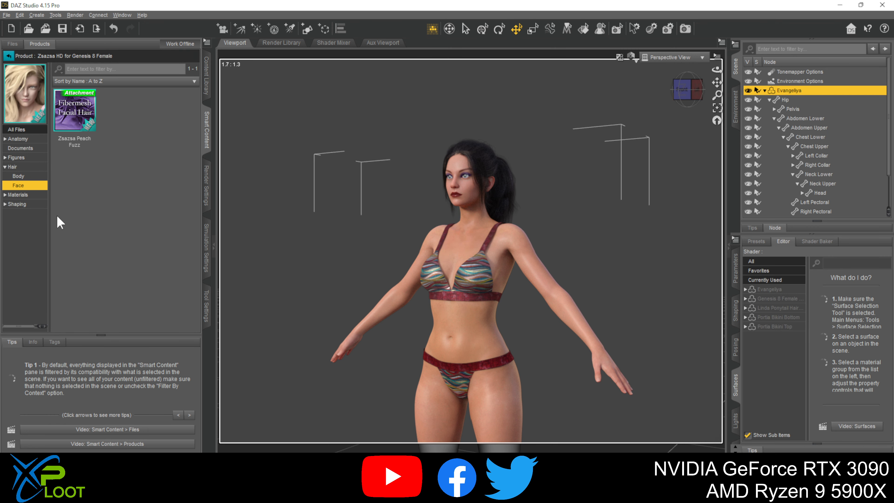
pyautogui.click(25, 195)
pyautogui.scroll(-5, 100, 207)
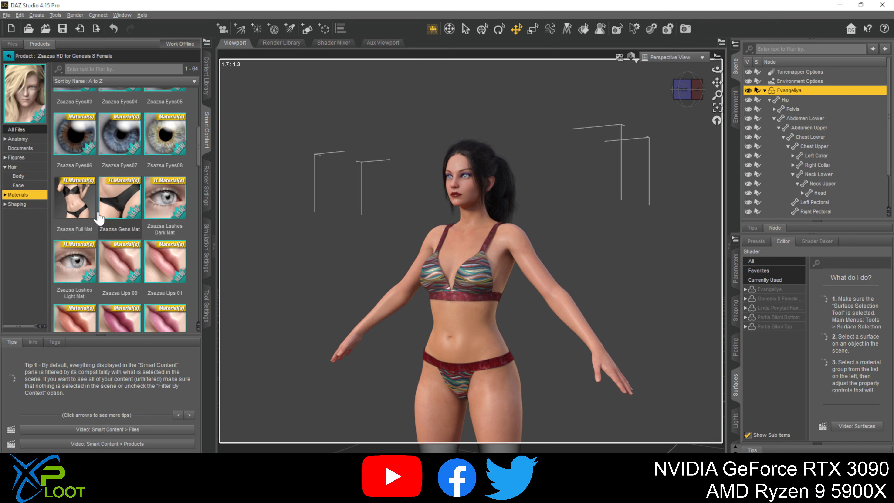
pyautogui.scroll(-3, 99, 217)
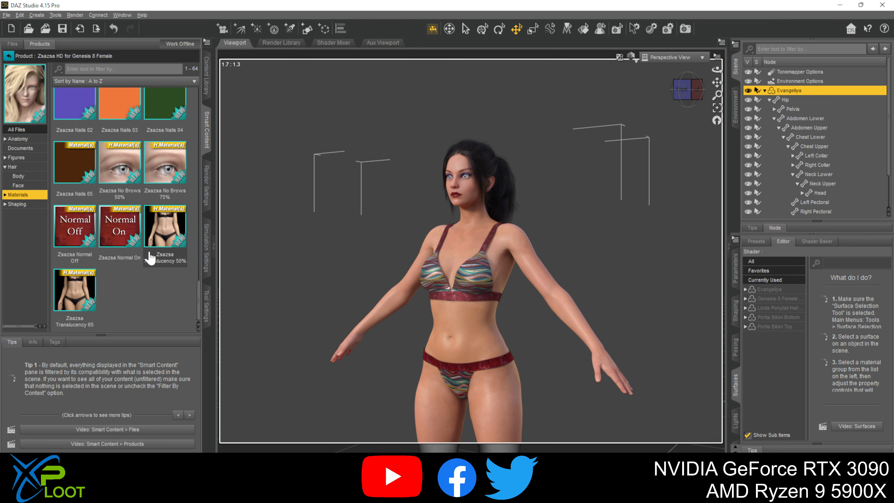
pyautogui.scroll(6, 150, 257)
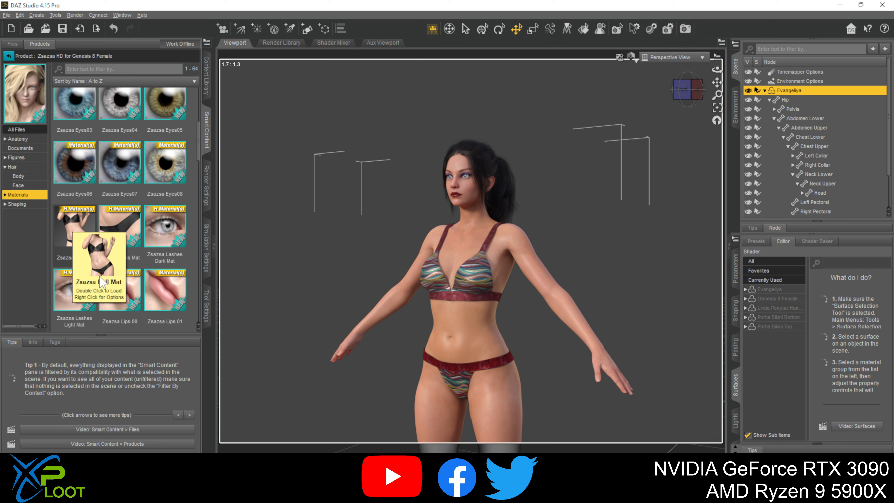
pyautogui.click(70, 222)
pyautogui.doubleClick(70, 222)
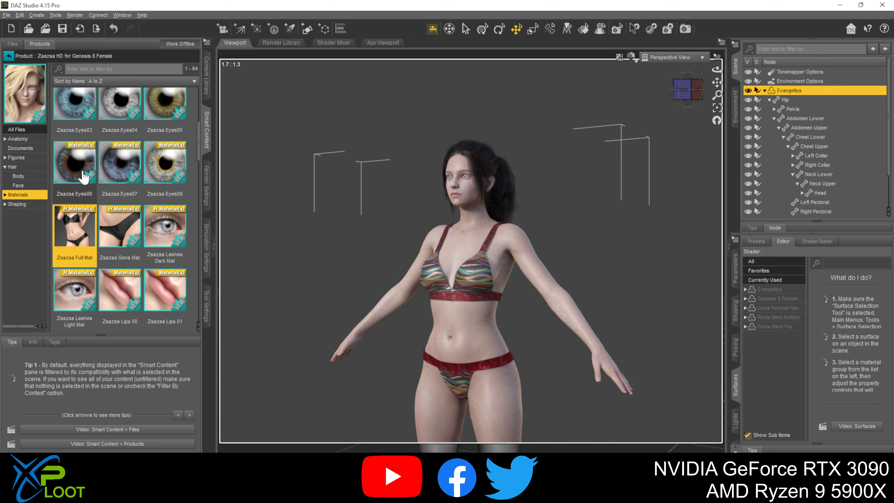
# - Apply the Zsazsa Lips 06 lip material and the Zsazsa MU03 makeup to the figure's face
pyautogui.scroll(-3, 169, 253)
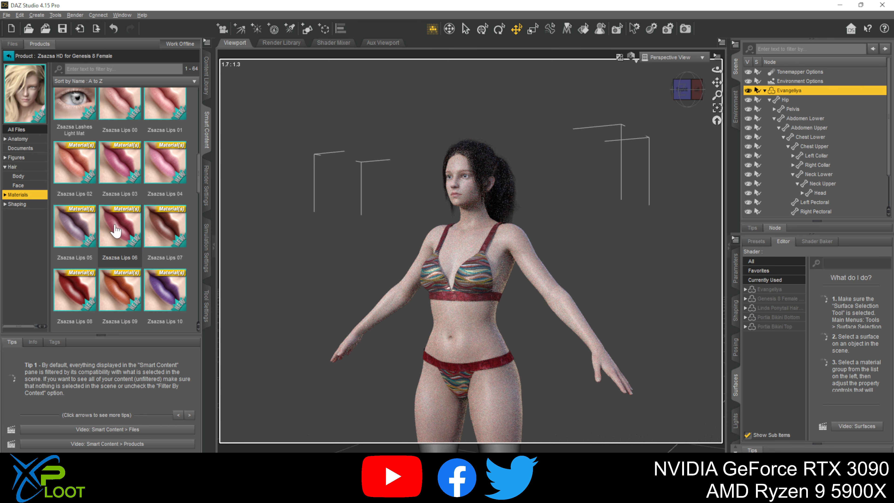
pyautogui.doubleClick(116, 231)
pyautogui.scroll(-3, 144, 265)
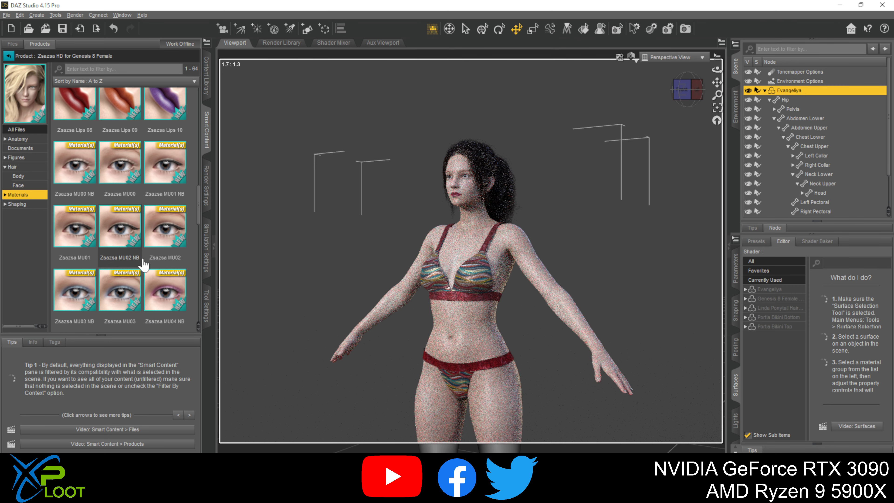
pyautogui.doubleClick(128, 300)
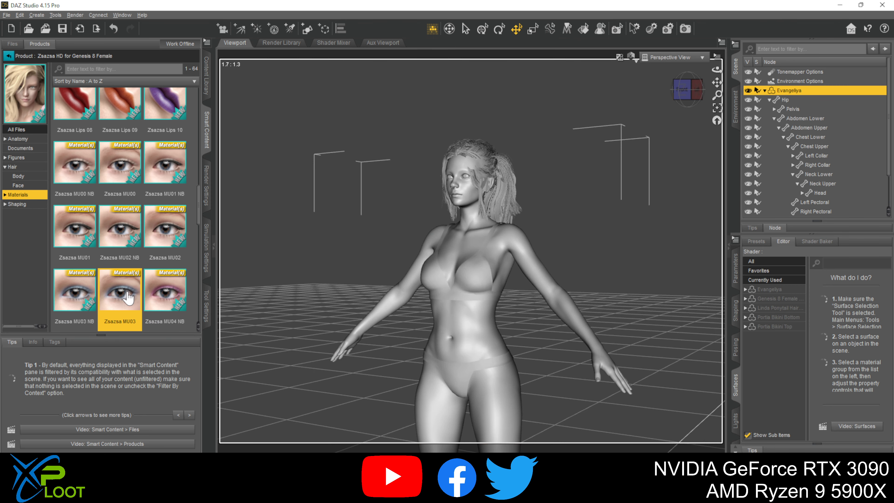
# - Apply the Zsazsa MU10 makeup material to the Evangeliya figure's face
pyautogui.scroll(-6, 128, 299)
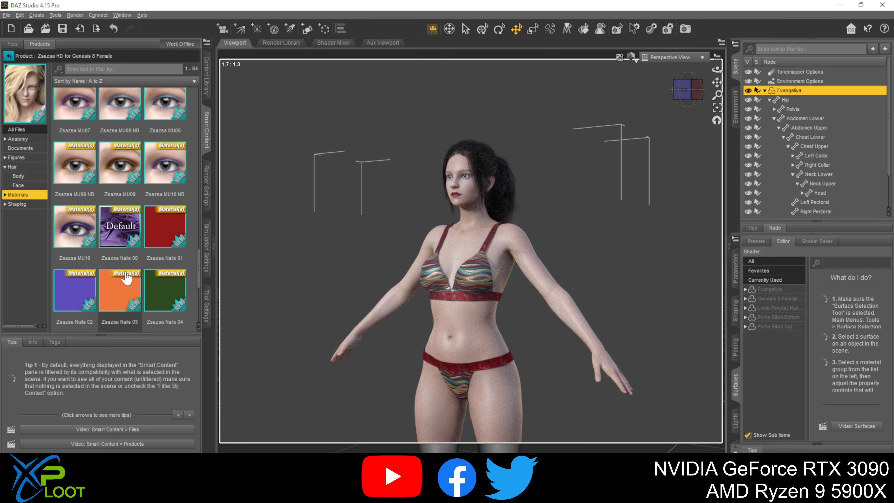
pyautogui.doubleClick(69, 239)
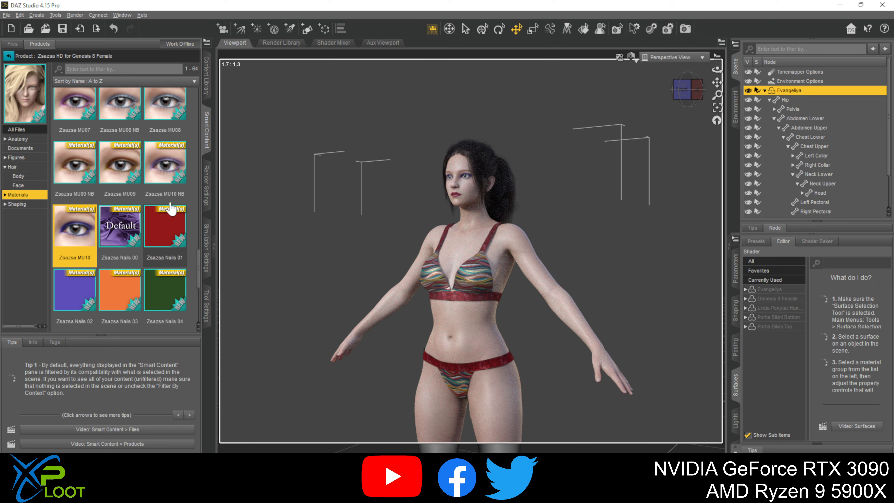
# - List the products in the long hair category and delete the Linda Ponytail Hair from the Evangeliya figure
pyautogui.click(9, 59)
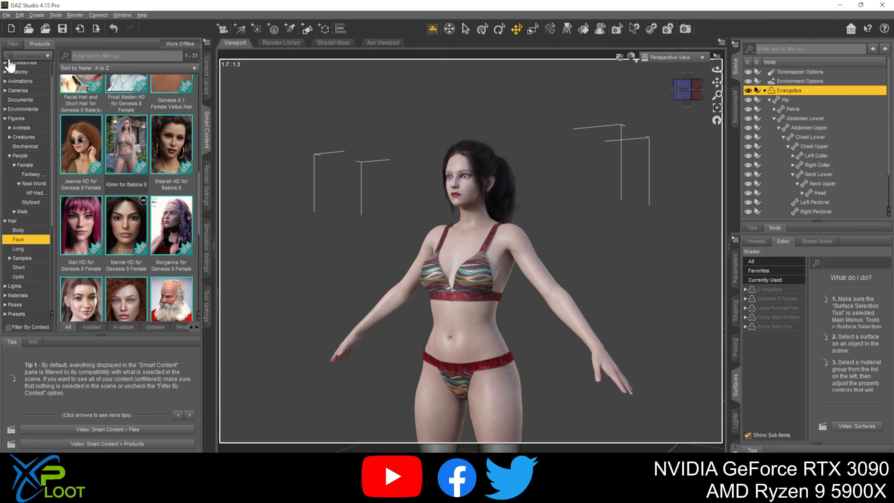
pyautogui.click(19, 220)
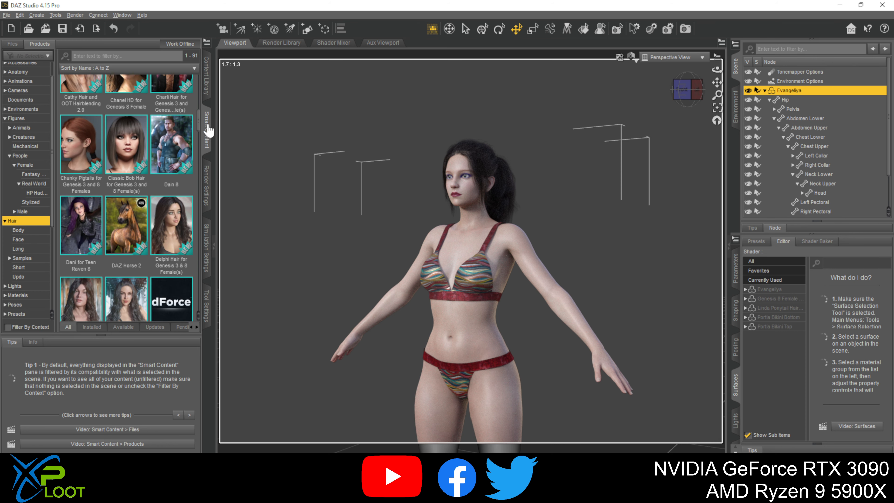
pyautogui.click(22, 230)
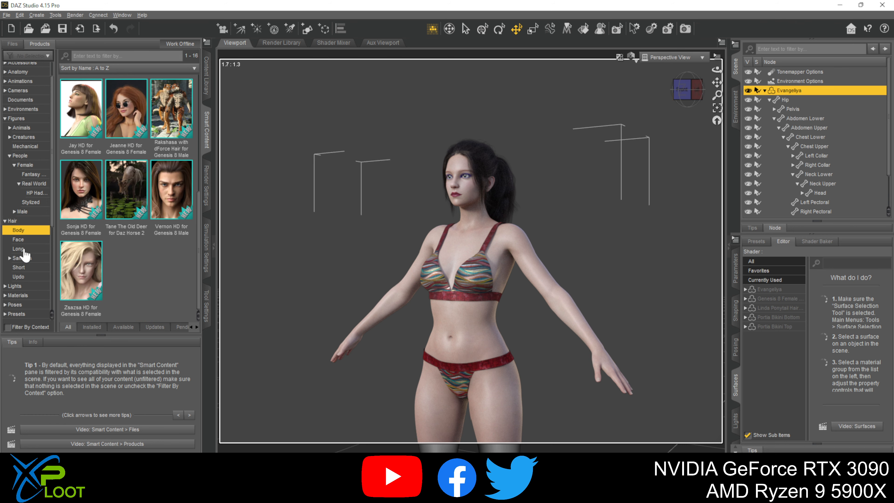
pyautogui.click(27, 249)
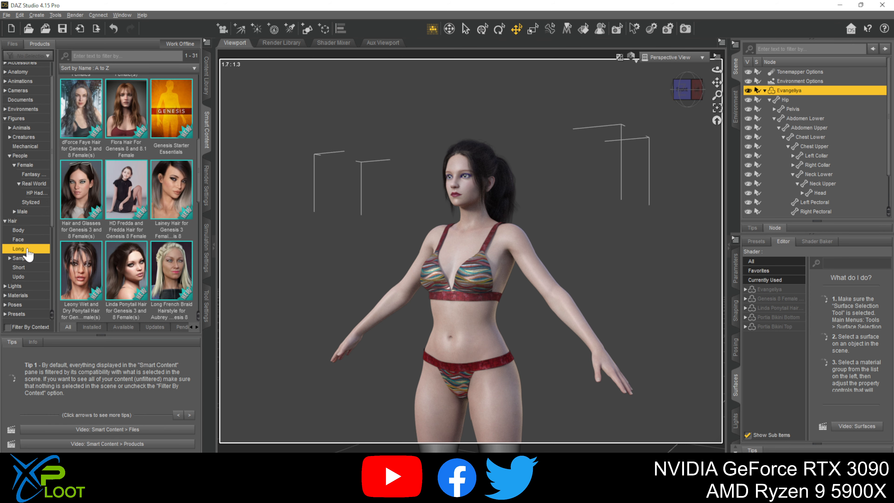
pyautogui.click(769, 100)
pyautogui.click(806, 120)
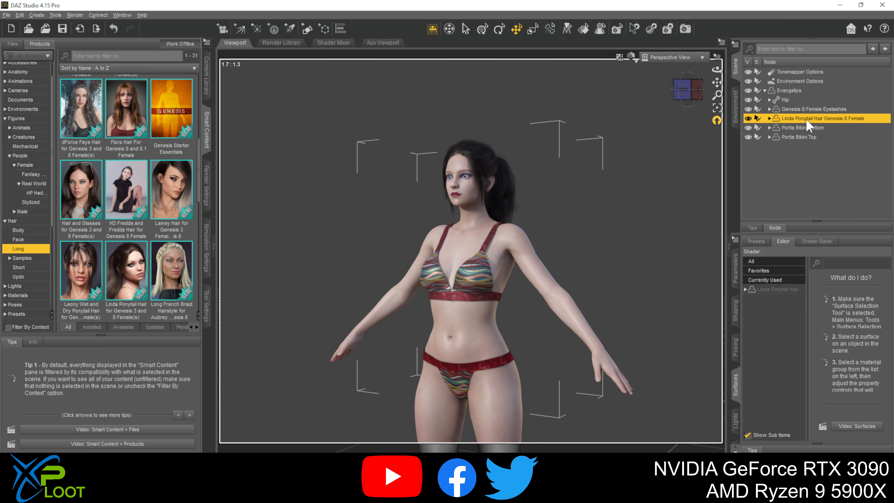
pyautogui.press('Delete')
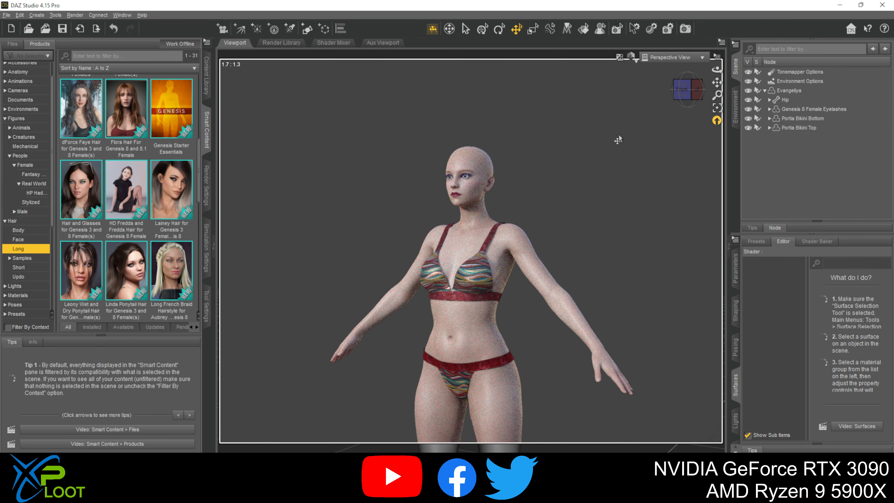
# - Add the Flora Hair Genesis 8 Female to the Evangeliya figure and show the Flora Hair product's materials
pyautogui.doubleClick(132, 105)
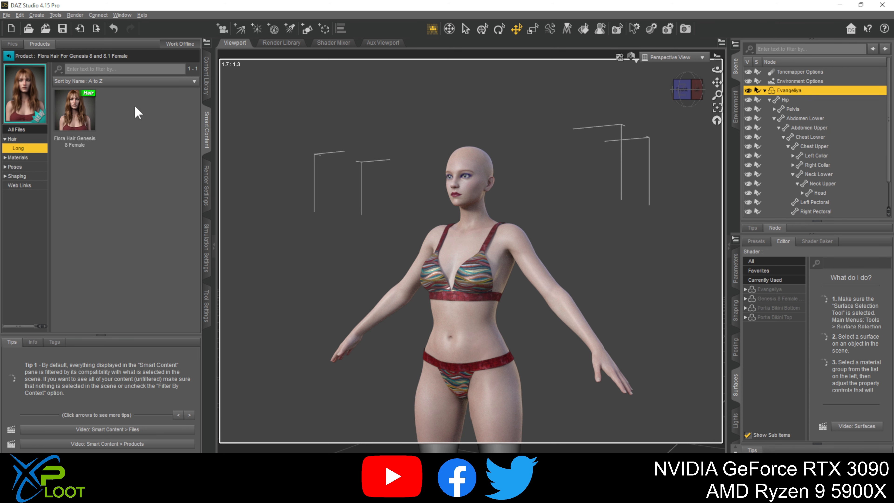
pyautogui.doubleClick(79, 116)
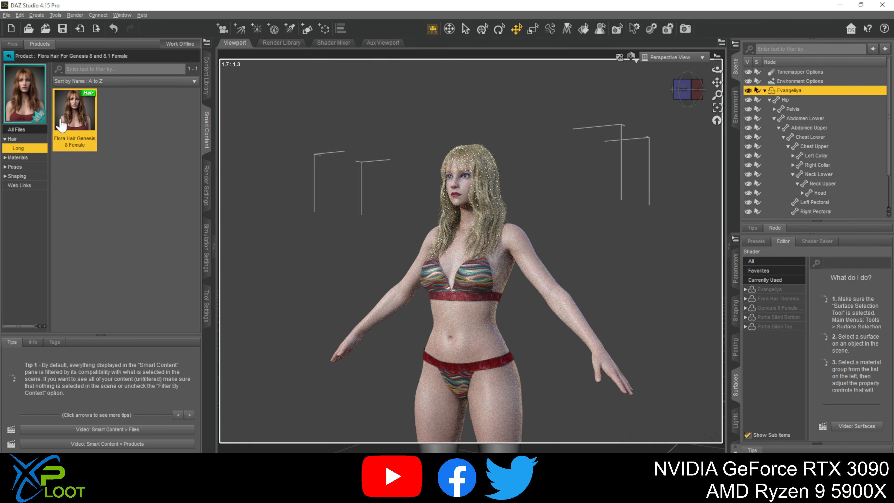
pyautogui.click(22, 158)
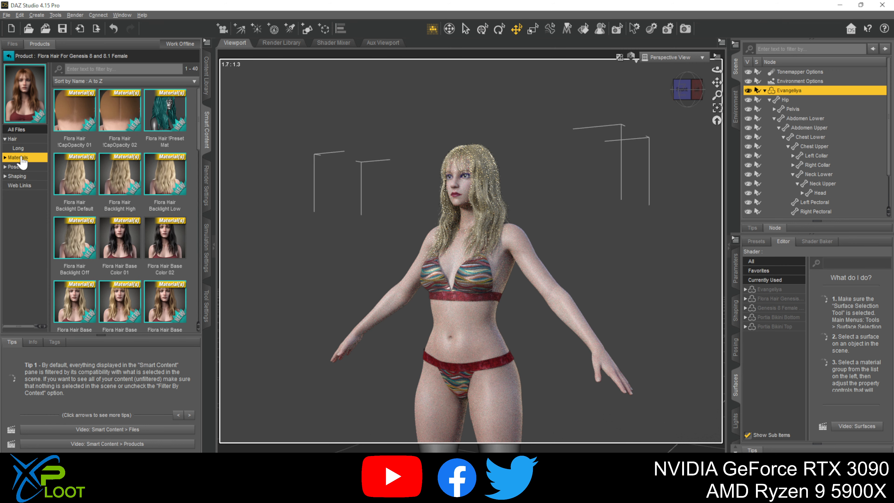
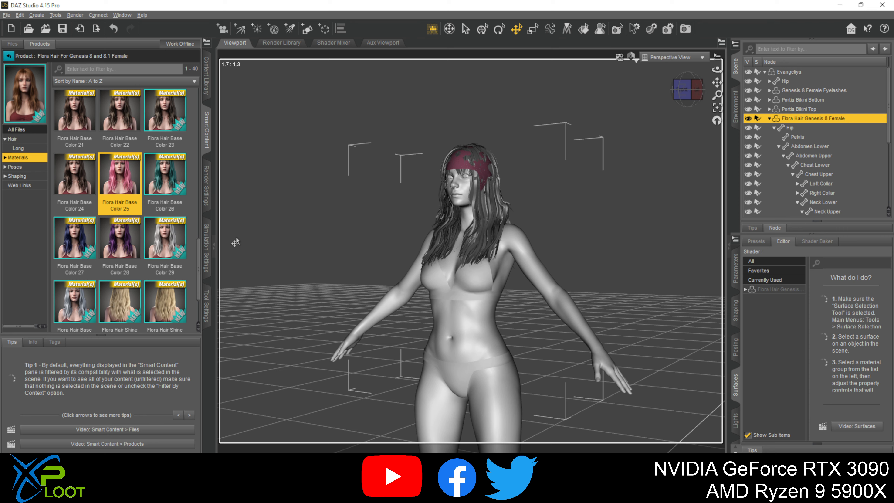
# - List the shaping presets in the Flora Hair product
pyautogui.moveTo(116, 232)
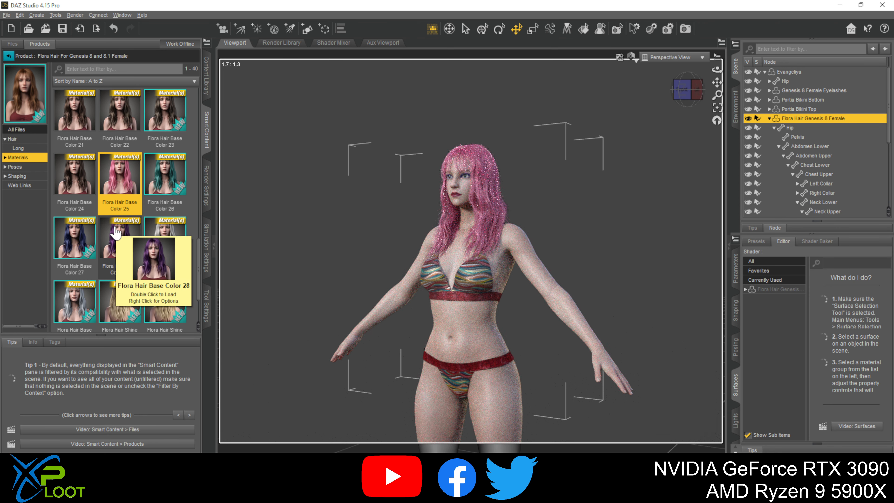
pyautogui.click(5, 176)
pyautogui.click(22, 177)
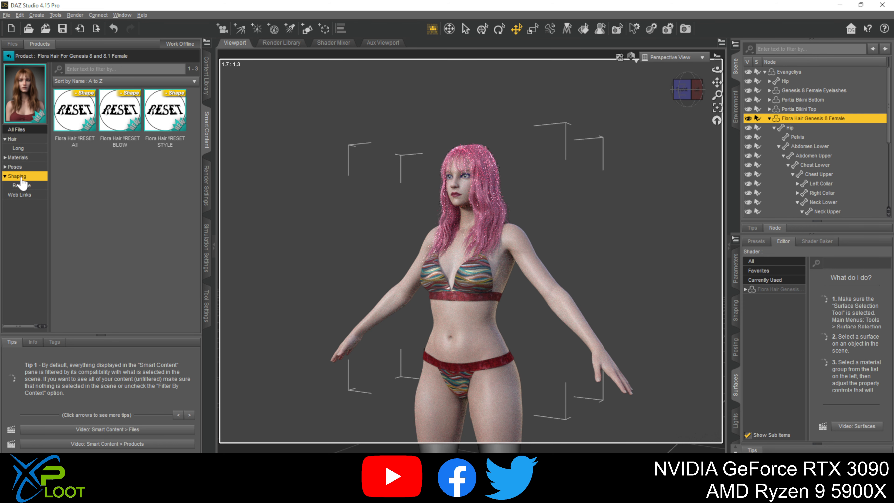
pyautogui.moveTo(164, 111); pyautogui.dragTo(471, 170)
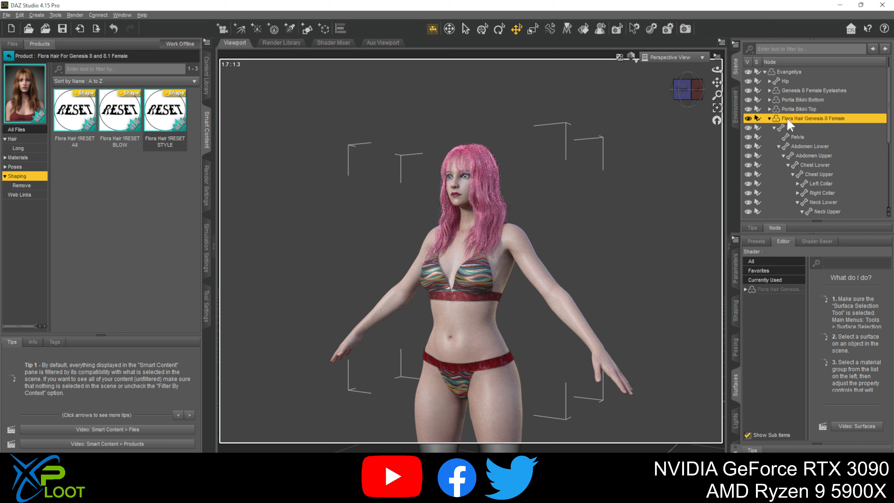
# - Bring up all of the Flora Hair's parameters and try BLOW Dial01 at about 94.5%
pyautogui.click(736, 310)
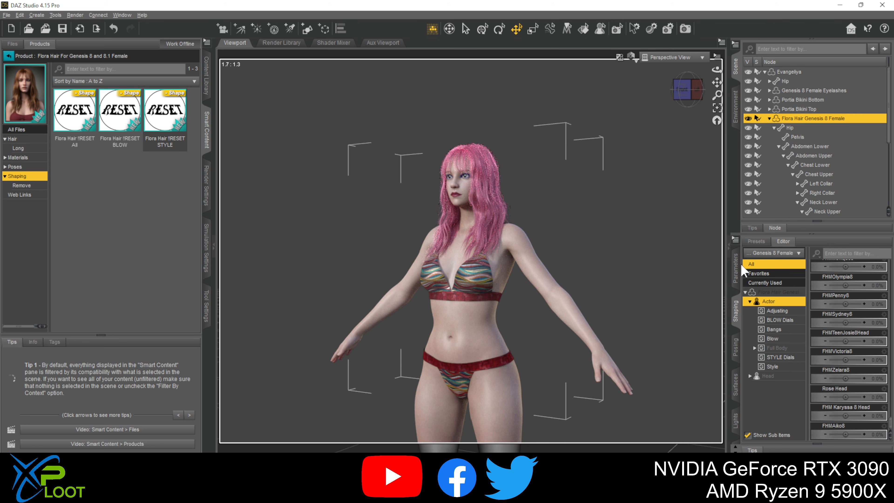
pyautogui.click(736, 269)
pyautogui.click(751, 253)
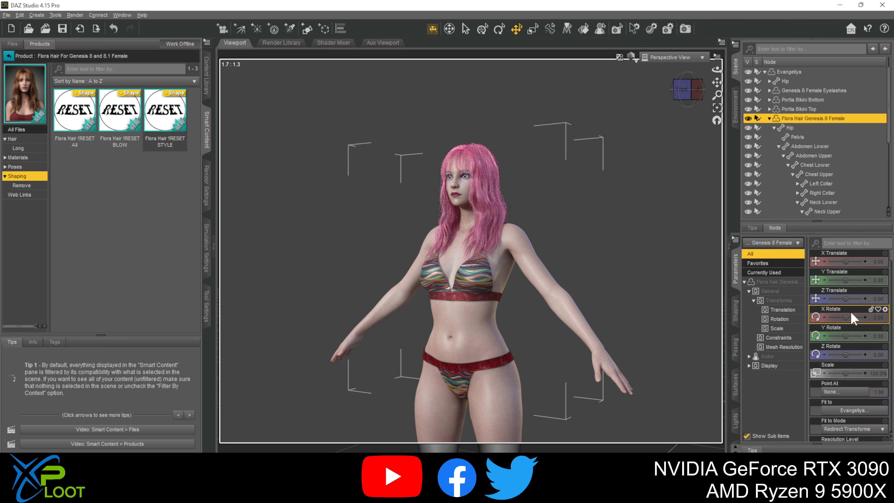
pyautogui.scroll(-10, 846, 314)
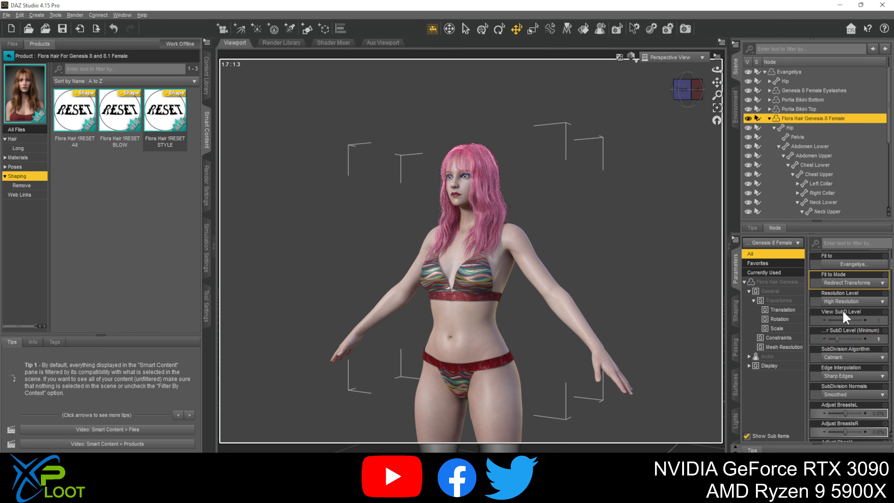
pyautogui.scroll(-10, 858, 336)
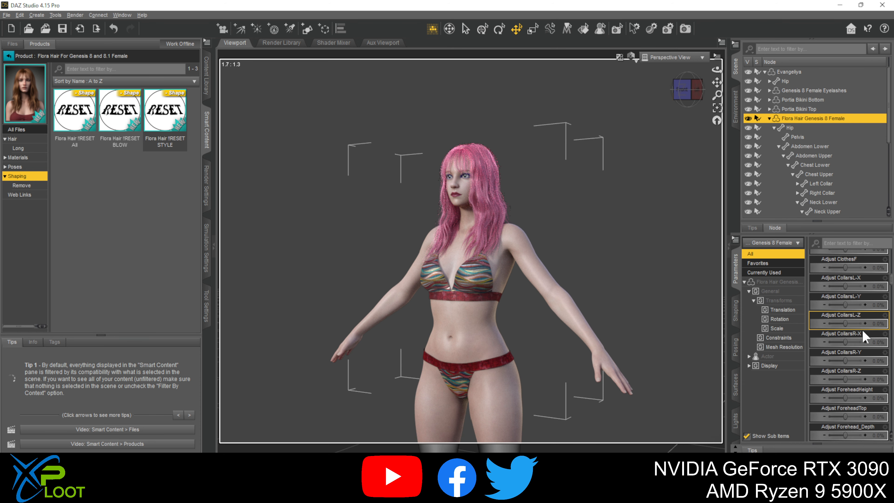
pyautogui.scroll(-8, 859, 334)
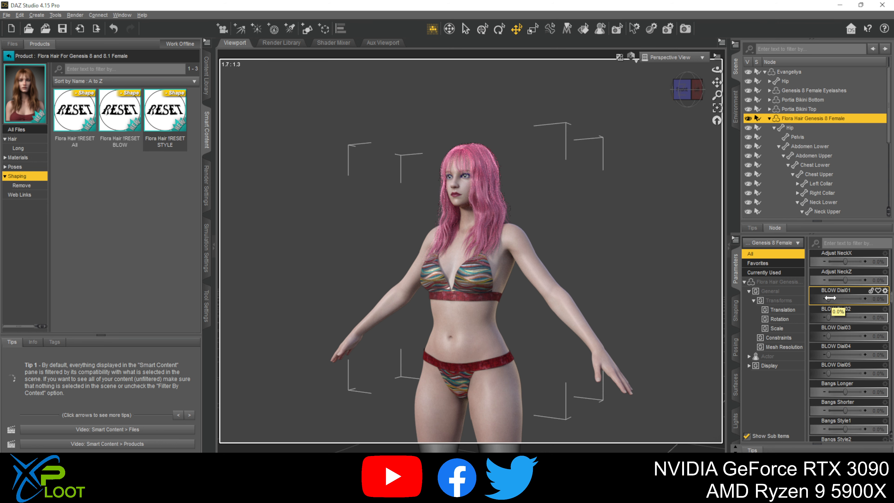
pyautogui.moveTo(830, 298); pyautogui.dragTo(861, 298)
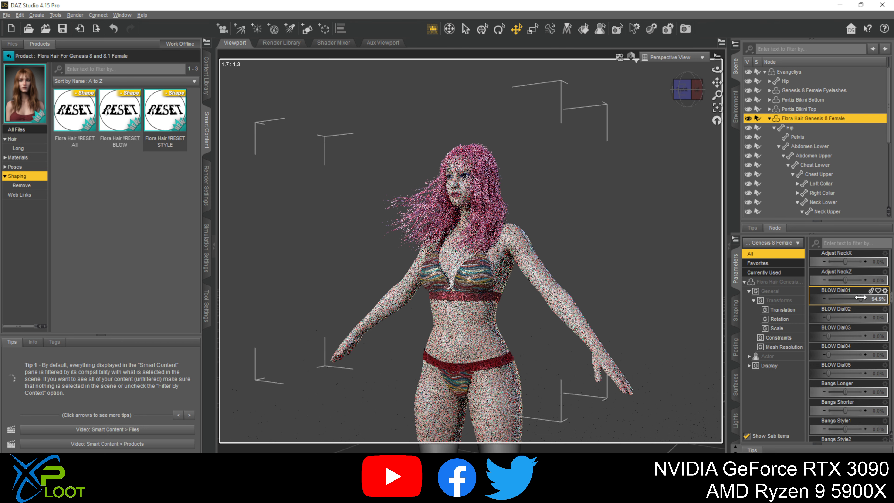
# - Set BLOW Dial01 to 0% and try out BLOW Dial02 on the hair
pyautogui.click(875, 299)
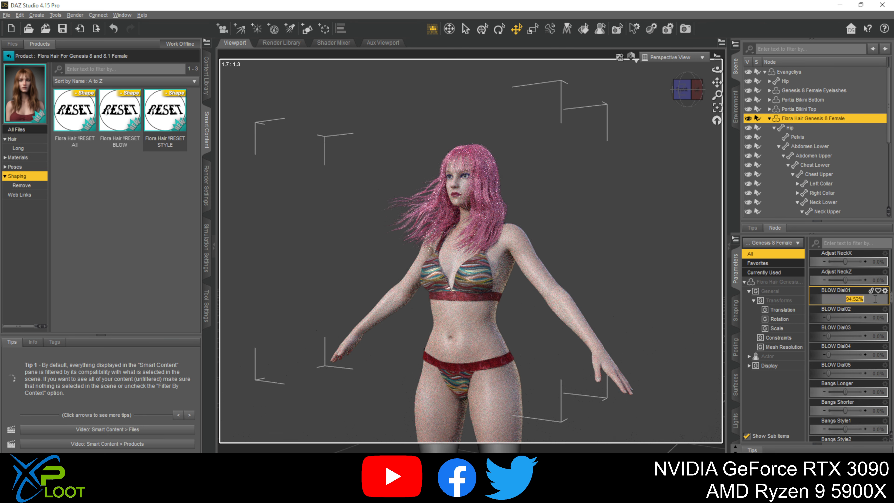
pyautogui.write('0')
pyautogui.press('Return')
pyautogui.moveTo(848, 317)
pyautogui.mouseDown()
pyautogui.moveTo(828, 317)
pyautogui.moveTo(872, 333)
pyautogui.moveTo(821, 333)
pyautogui.mouseUp()
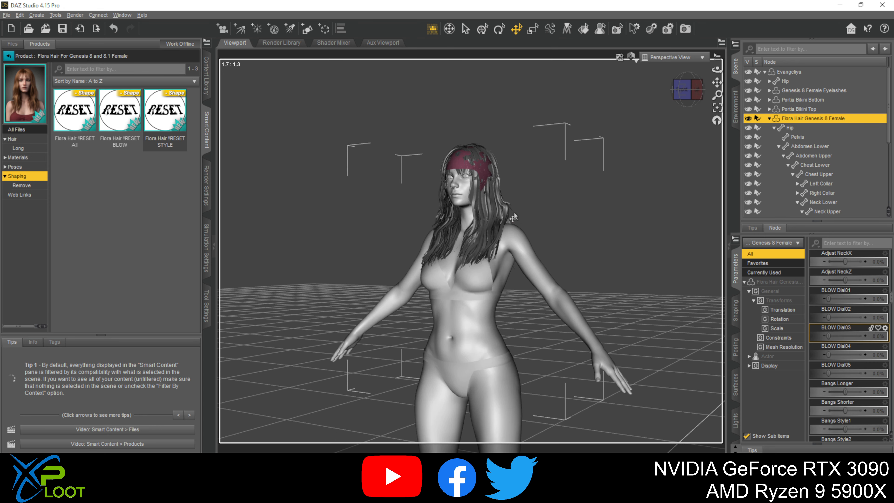
# - Select the Flora Hair's Left1 bone, try a Front-Back rotation of 90 and set it back to 0
pyautogui.click(505, 213)
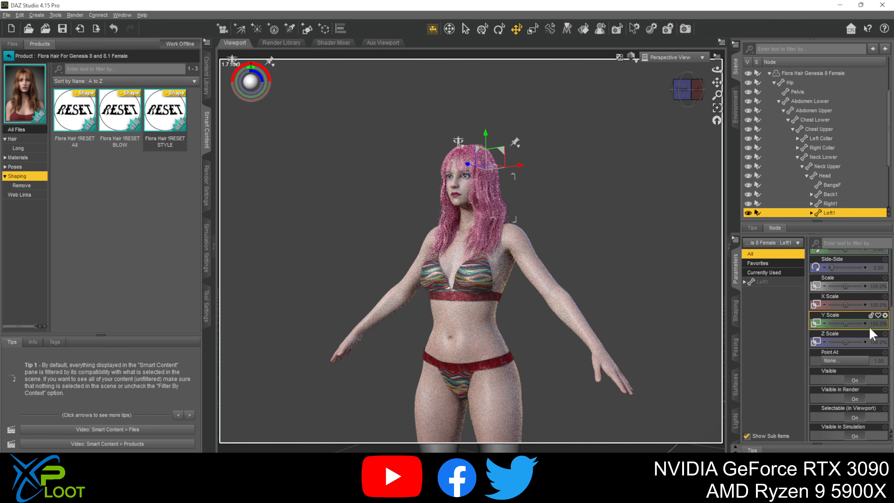
pyautogui.scroll(3, 844, 331)
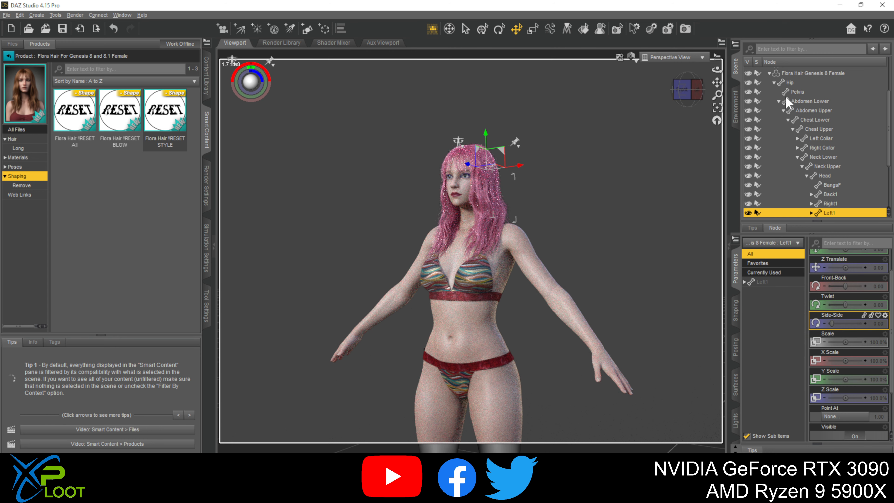
pyautogui.moveTo(846, 279); pyautogui.dragTo(871, 279)
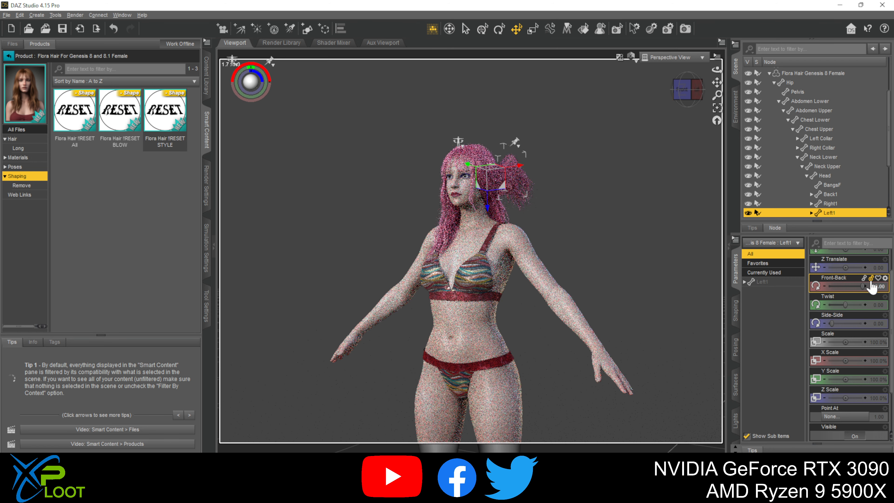
pyautogui.click(879, 286)
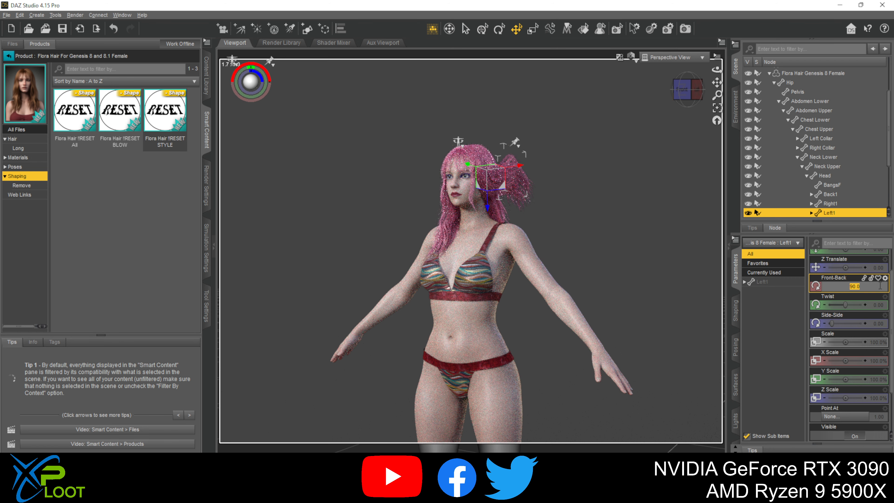
pyautogui.write('0')
pyautogui.press('Return')
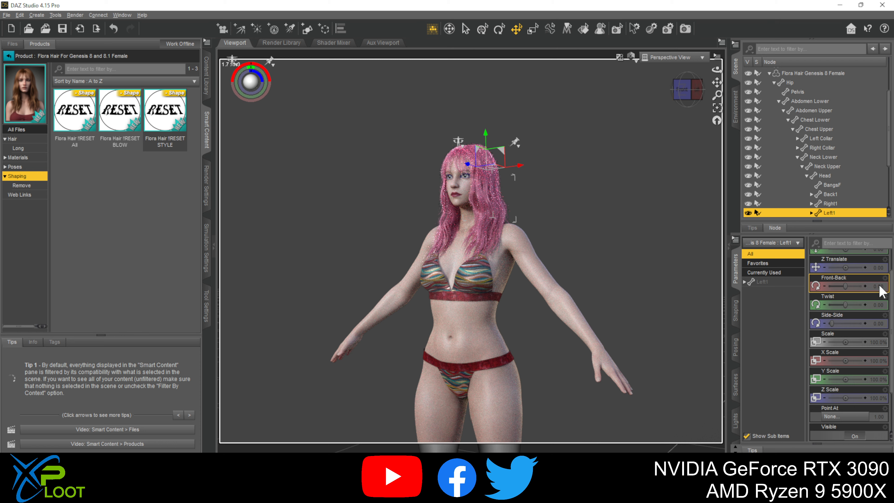
pyautogui.click(858, 310)
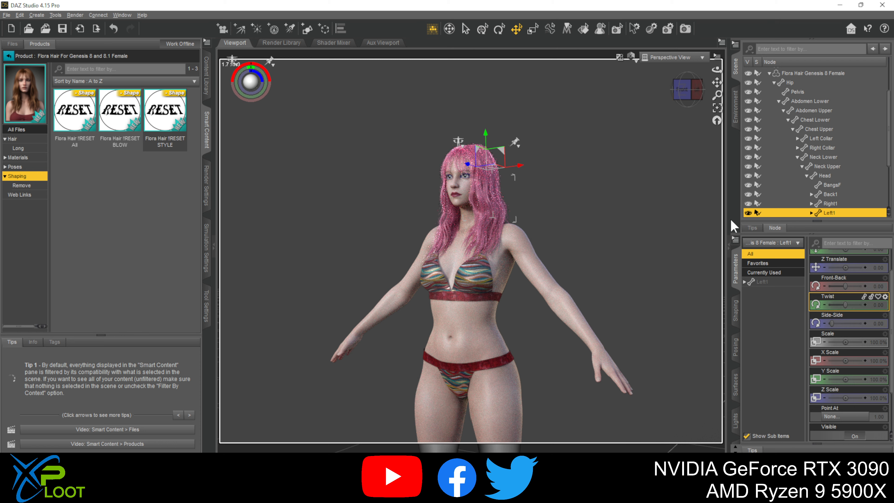
# - Reselect the whole Flora Hair, show its STYLE Dials group and try STYLE Dial01 at 100%
pyautogui.click(495, 199)
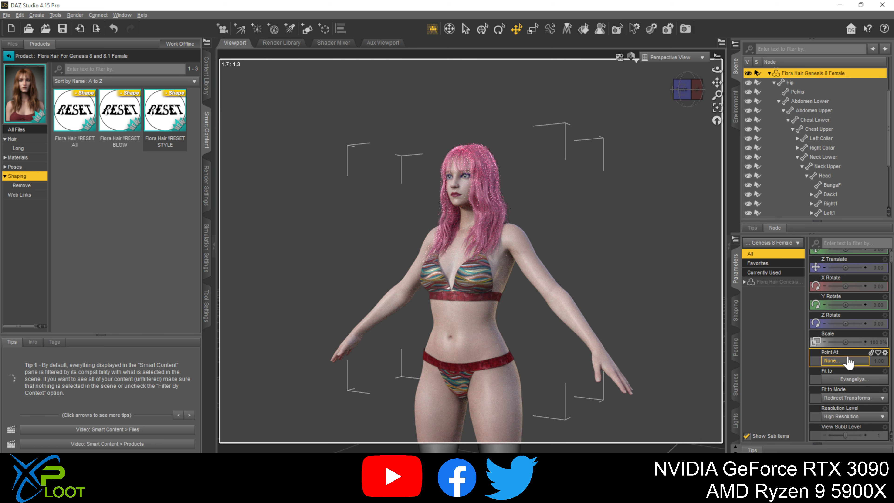
pyautogui.scroll(-10, 839, 348)
pyautogui.scroll(-15, 839, 350)
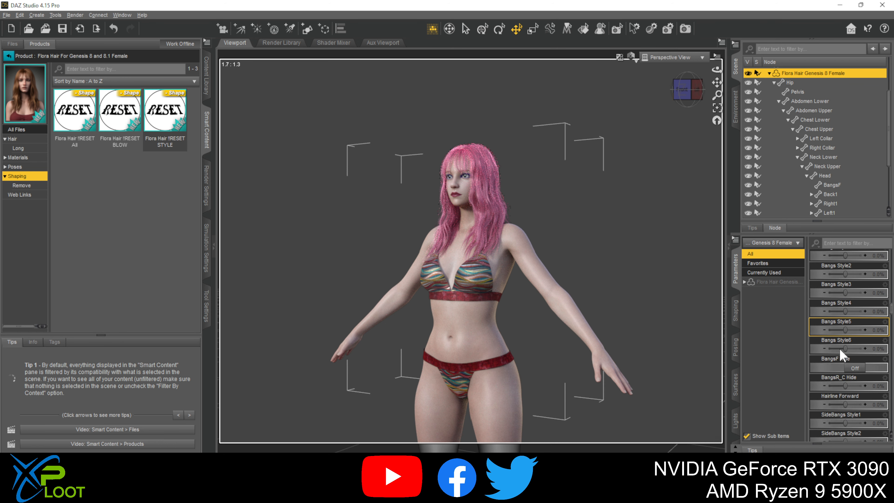
pyautogui.scroll(-15, 838, 348)
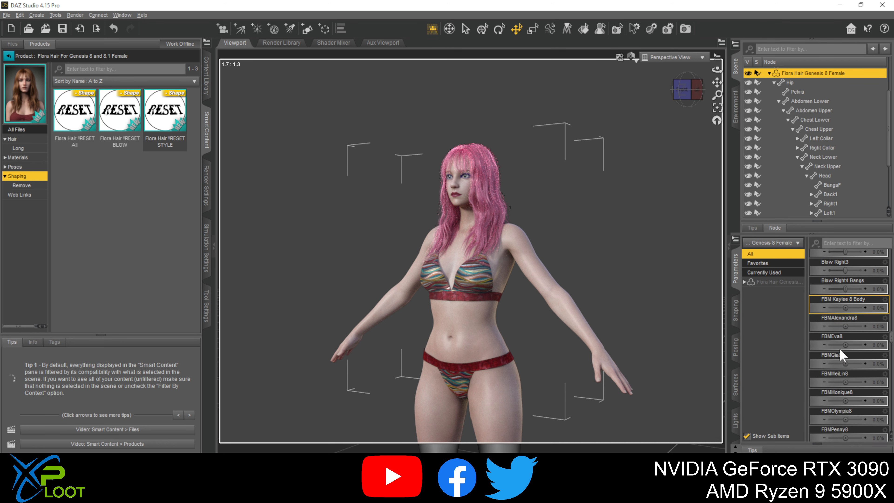
pyautogui.scroll(-10, 840, 355)
pyautogui.click(745, 282)
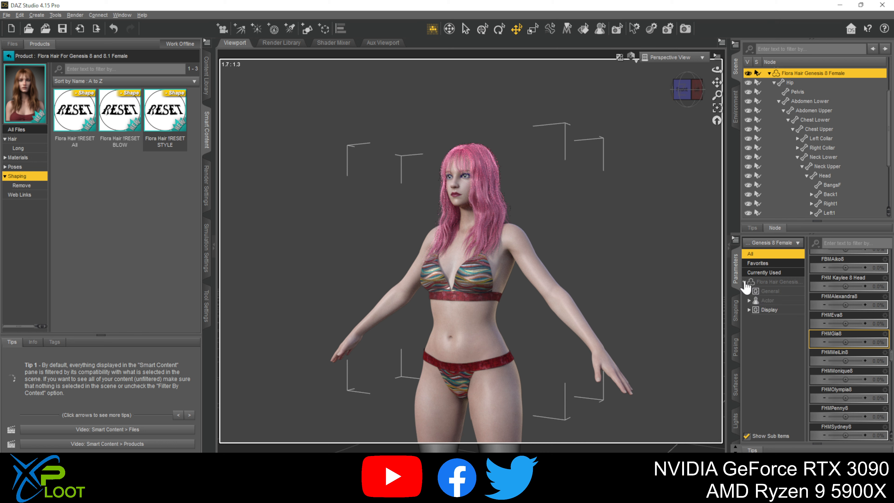
pyautogui.click(748, 309)
pyautogui.click(748, 301)
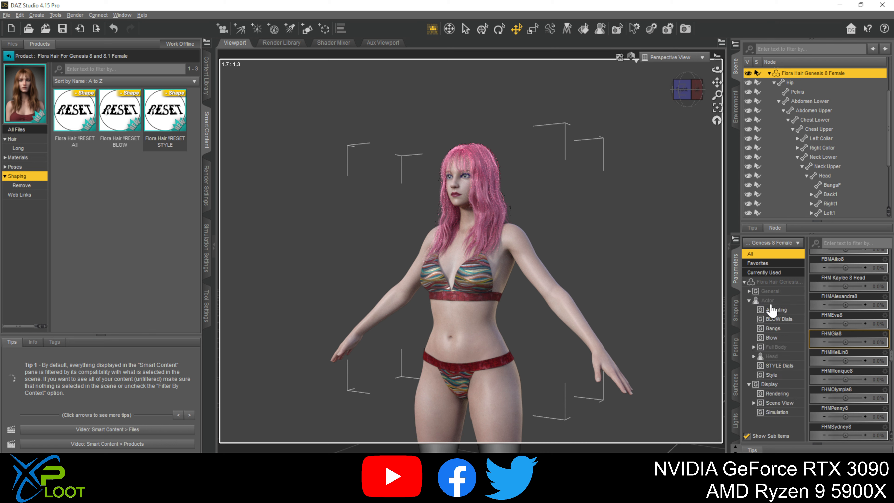
pyautogui.click(779, 366)
pyautogui.scroll(4, 830, 319)
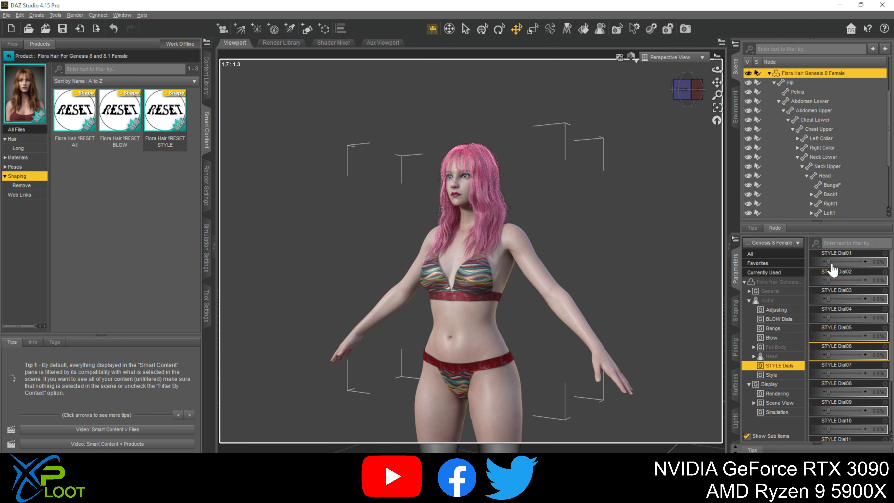
pyautogui.moveTo(834, 261); pyautogui.dragTo(872, 261)
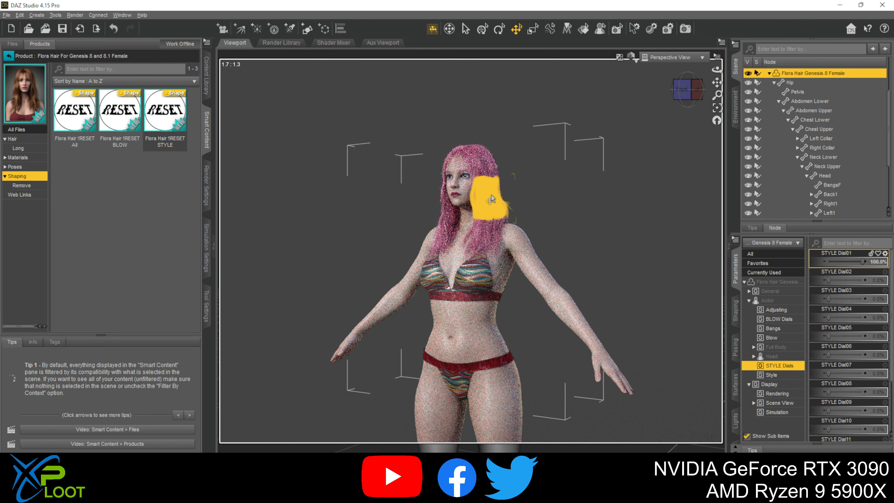
# - Frame the figure's head in close-up and show the Flora Hair's STYLE Dials group again
pyautogui.click(485, 190)
pyautogui.click(717, 108)
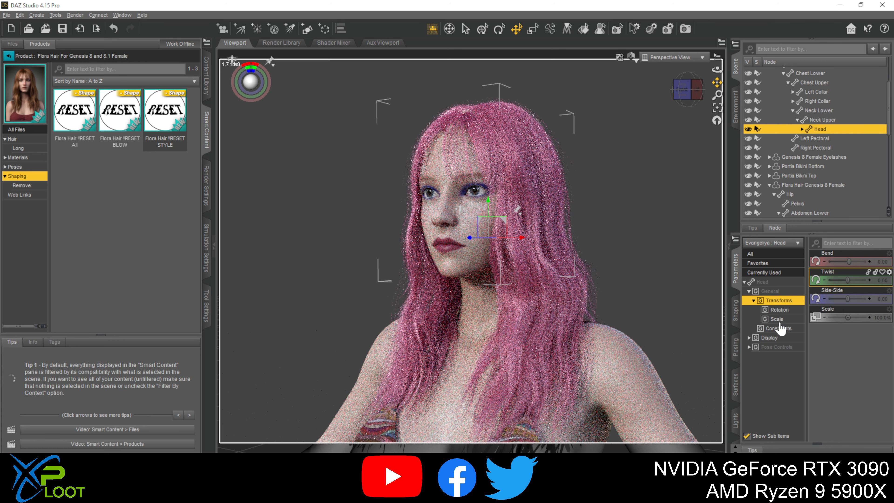
pyautogui.click(761, 253)
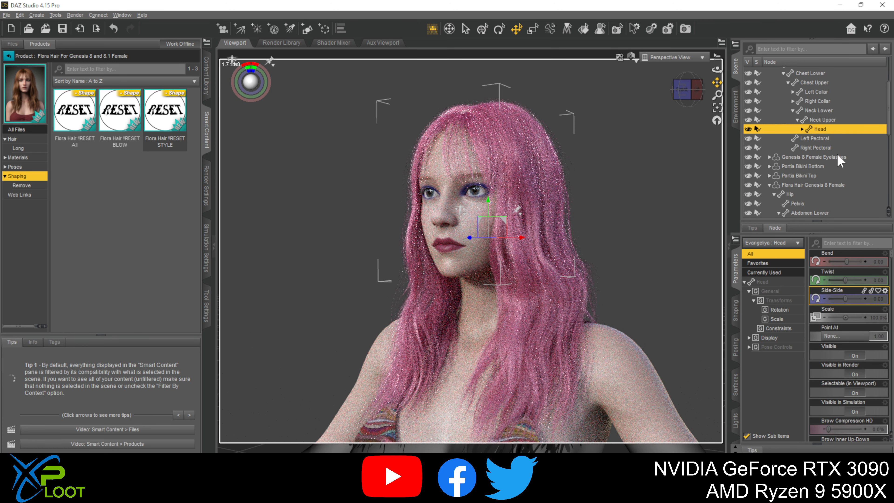
pyautogui.click(817, 186)
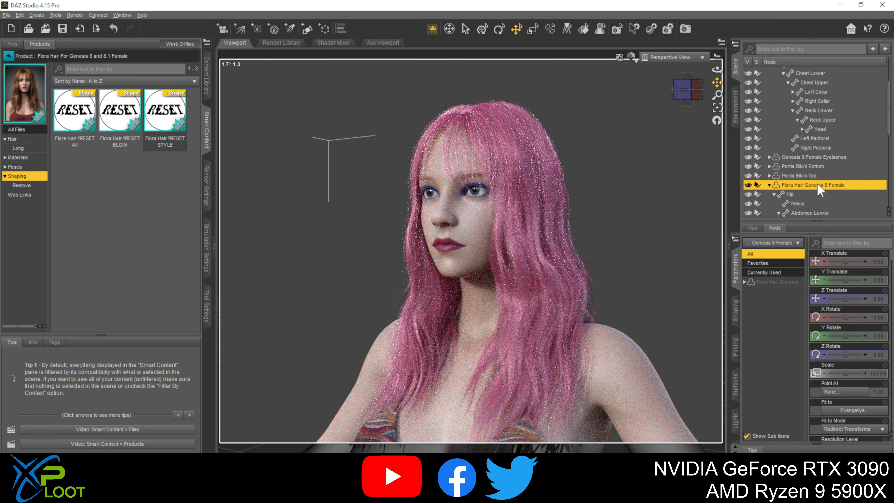
pyautogui.click(744, 282)
pyautogui.click(750, 300)
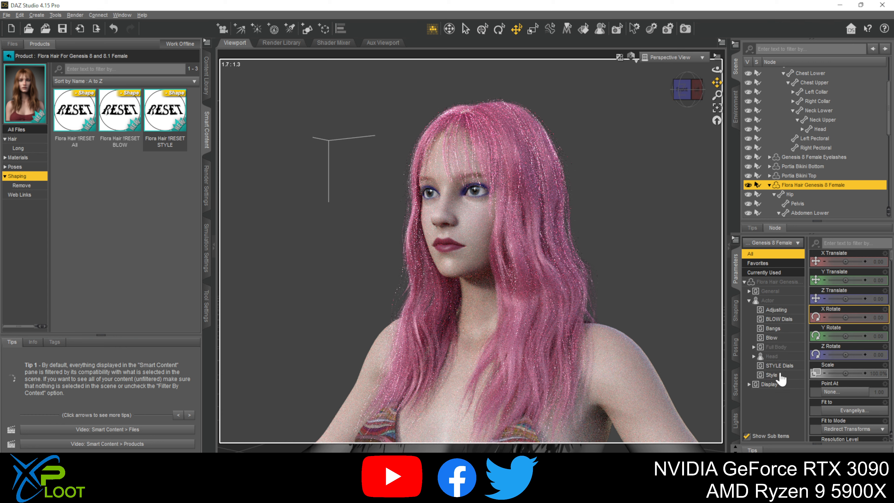
pyautogui.click(779, 366)
# - Set STYLE Dial01 to 0% and try STYLE Dial03 at 100% and STYLE Dial05 at about 61.6%
pyautogui.click(858, 268)
pyautogui.moveTo(860, 261)
pyautogui.mouseDown()
pyautogui.moveTo(827, 260)
pyautogui.moveTo(832, 281)
pyautogui.moveTo(877, 283)
pyautogui.moveTo(819, 275)
pyautogui.moveTo(879, 299)
pyautogui.mouseUp()
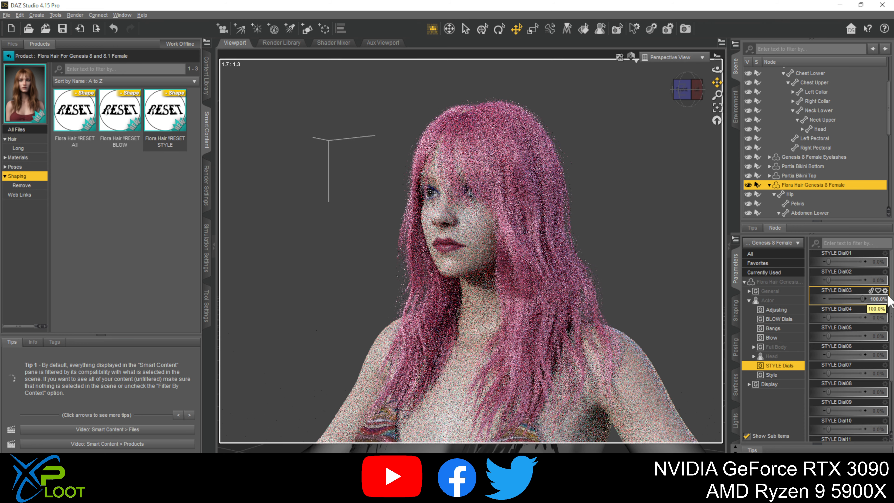
pyautogui.moveTo(828, 281)
pyautogui.mouseDown()
pyautogui.moveTo(858, 298)
pyautogui.moveTo(827, 298)
pyautogui.moveTo(861, 317)
pyautogui.moveTo(836, 336)
pyautogui.moveTo(847, 336)
pyautogui.moveTo(811, 313)
pyautogui.mouseUp()
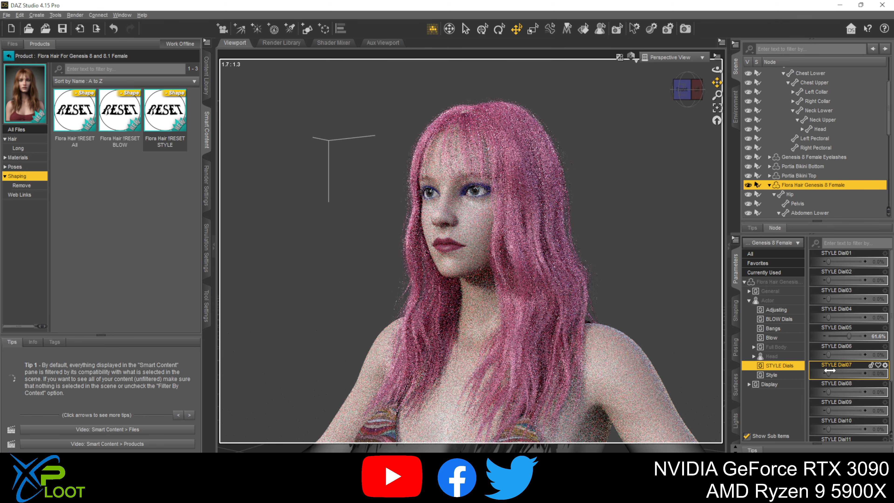
pyautogui.moveTo(829, 373); pyautogui.dragTo(809, 366)
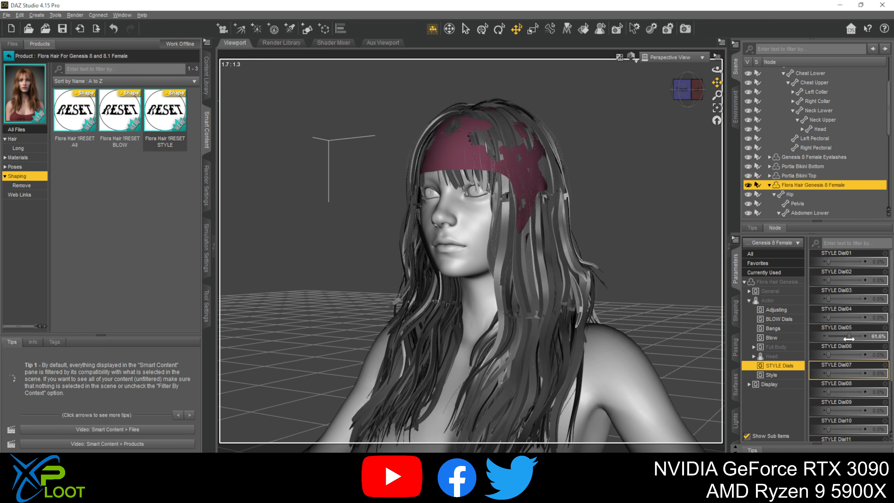
# - Set the Flora Hair's STYLE Dial05 to 0% and STYLE Dial08 to 100%
pyautogui.moveTo(848, 338); pyautogui.dragTo(810, 339)
pyautogui.moveTo(834, 390); pyautogui.dragTo(876, 387)
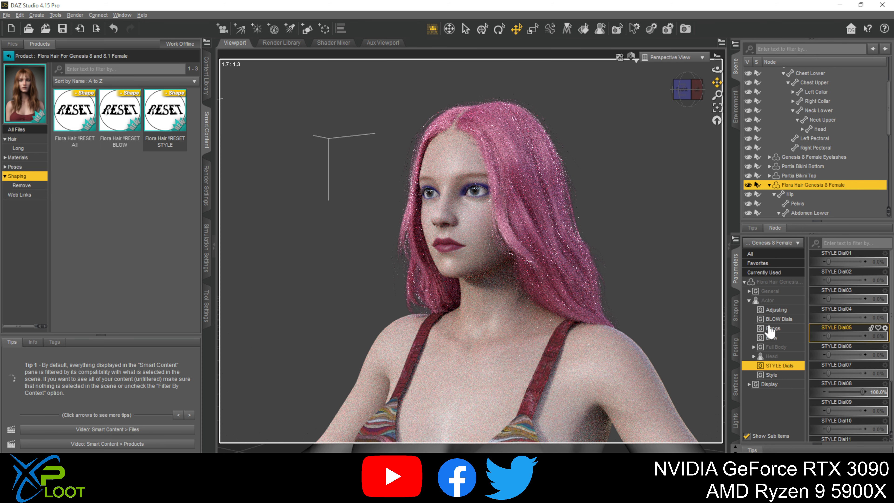
# - Show the BLOW Dials group, try BLOW Dial01 at about 96.3% and return it to 0%
pyautogui.click(777, 318)
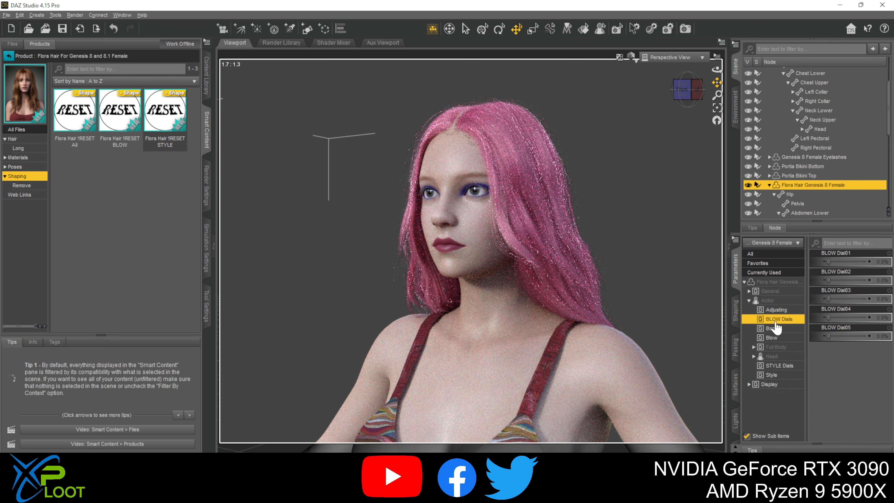
pyautogui.moveTo(829, 261); pyautogui.dragTo(868, 276)
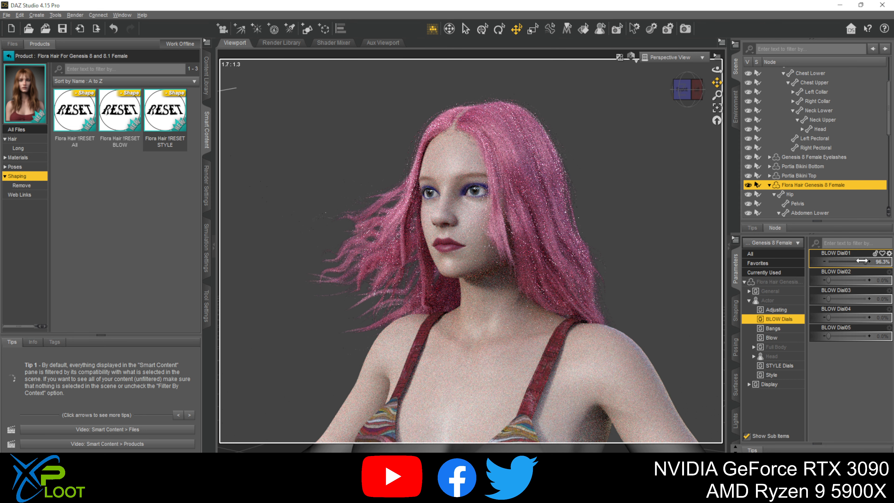
pyautogui.moveTo(862, 261); pyautogui.dragTo(810, 263)
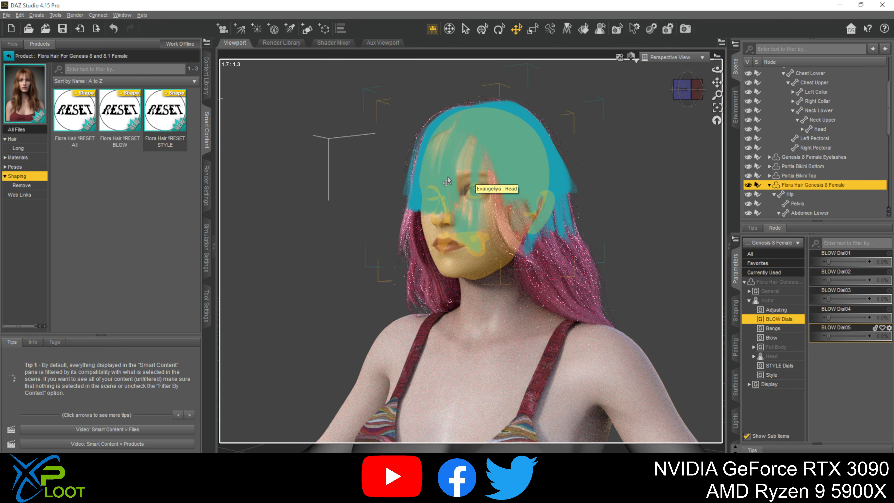
# - Open Zsazsa HD for Genesis 8 Female from the Real World female figures and look through its materials for brow options
pyautogui.scroll(-1, 654, 296)
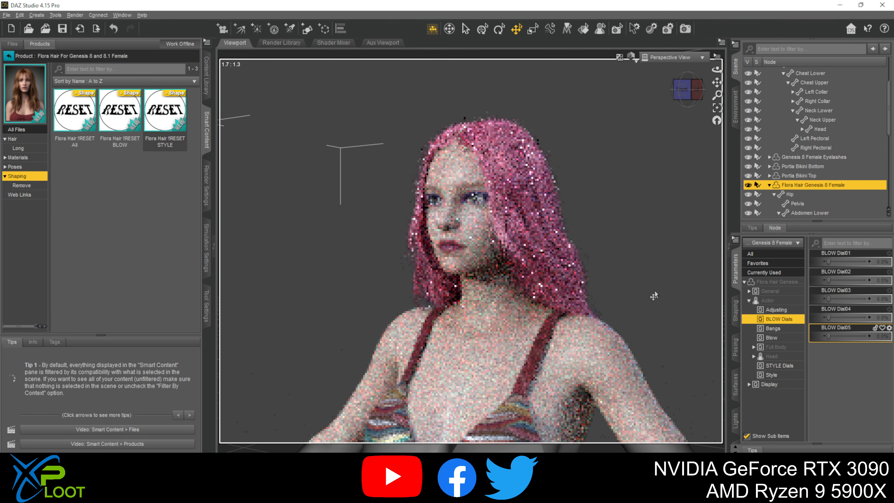
pyautogui.scroll(-1, 654, 295)
pyautogui.scroll(-1, 629, 308)
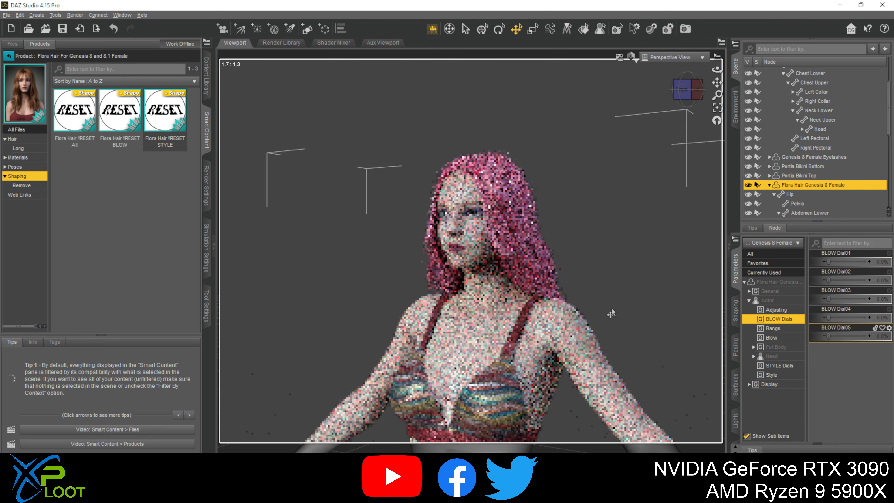
pyautogui.scroll(-1, 611, 313)
pyautogui.scroll(-1, 612, 314)
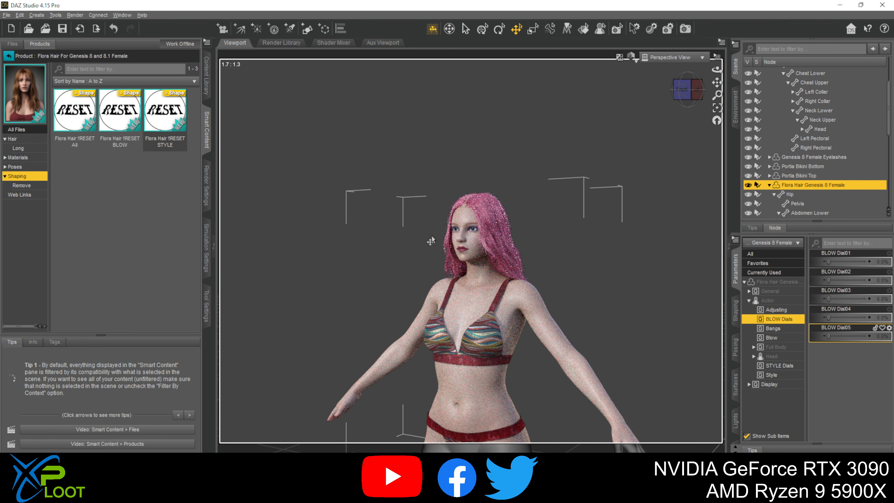
pyautogui.click(8, 57)
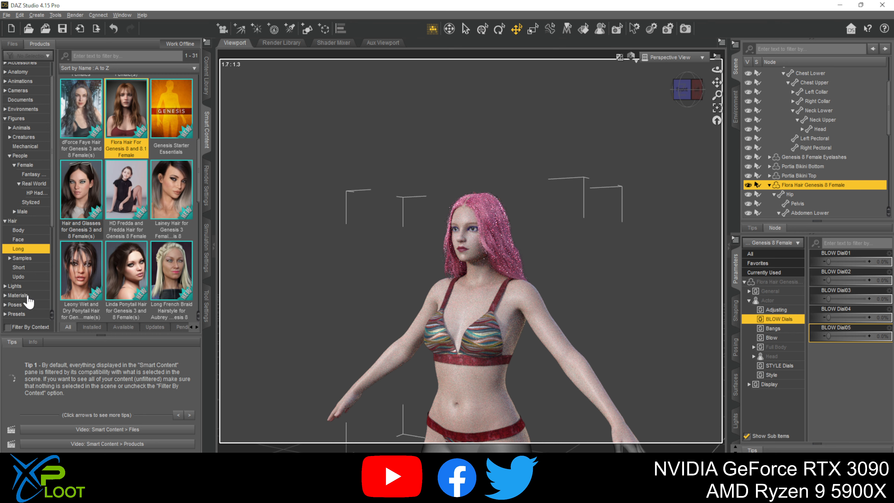
pyautogui.click(28, 184)
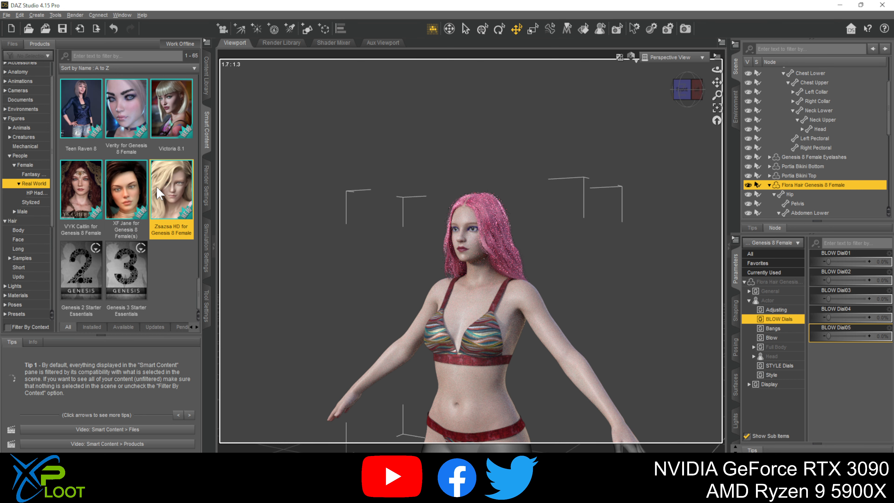
pyautogui.doubleClick(158, 192)
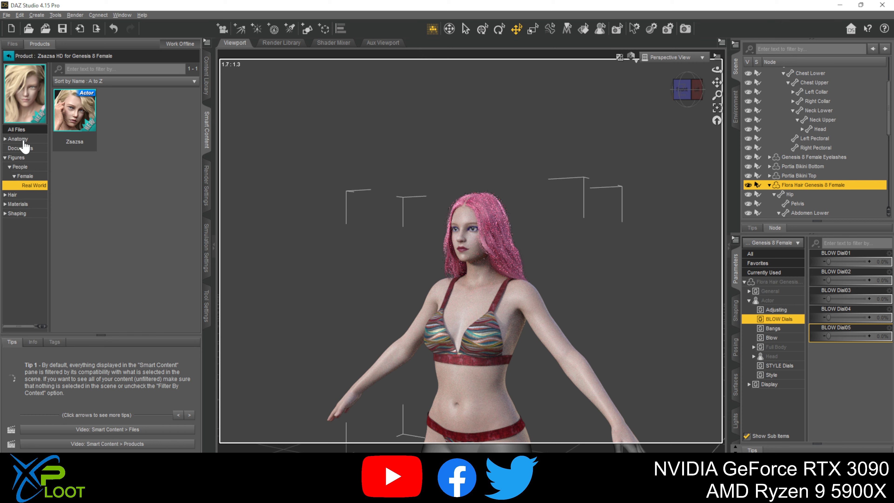
pyautogui.click(26, 204)
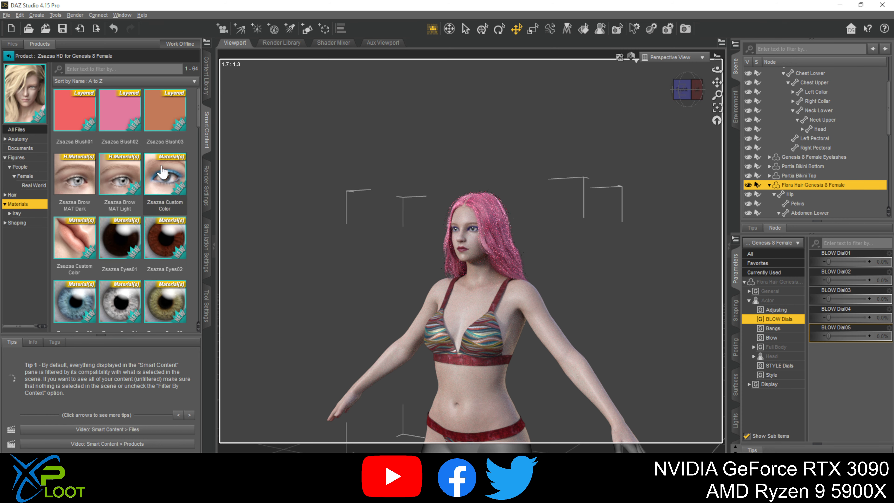
pyautogui.scroll(-5, 116, 176)
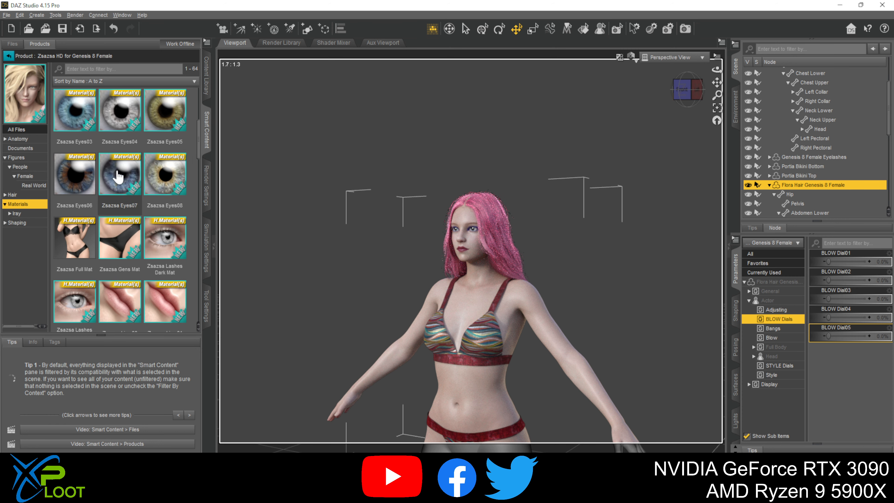
pyautogui.scroll(-5, 116, 176)
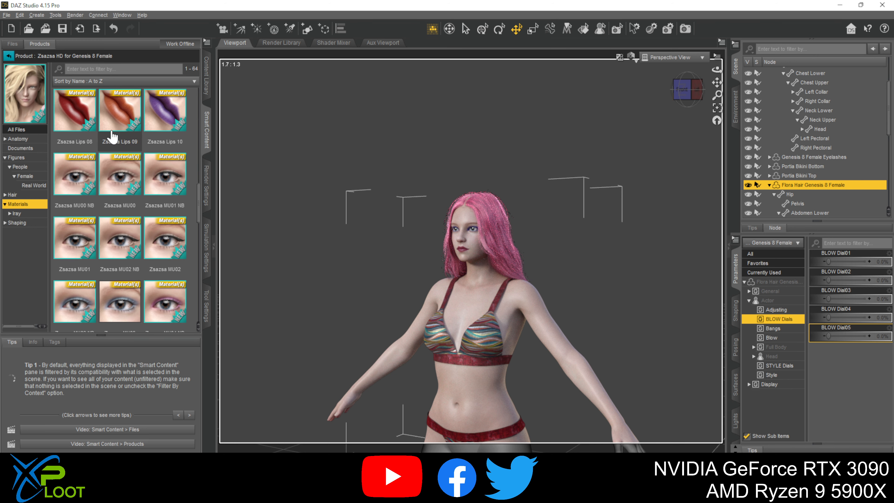
pyautogui.scroll(-5, 104, 142)
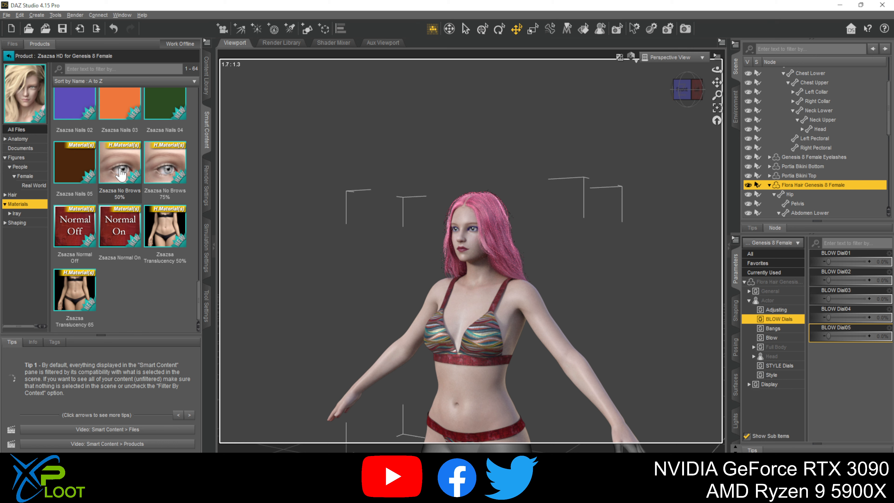
pyautogui.moveTo(121, 174)
pyautogui.moveTo(91, 313)
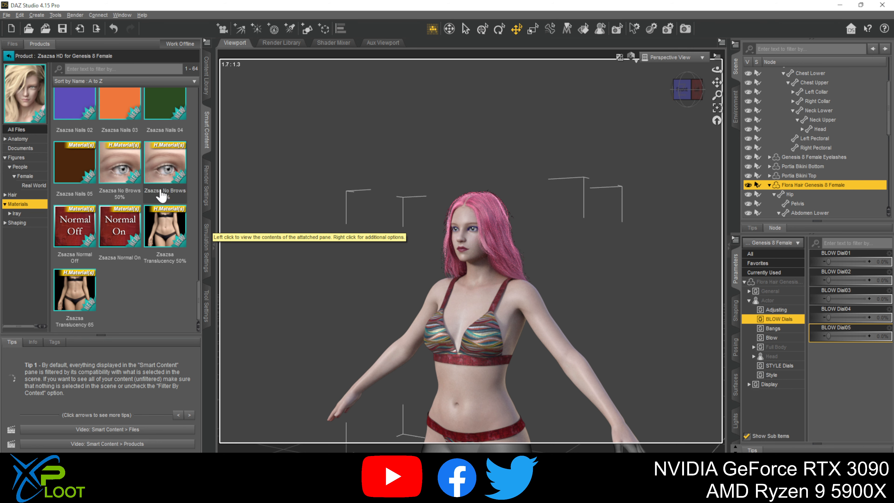
# - Search the whole content library for "brow" and look over the first presets offered
pyautogui.click(206, 82)
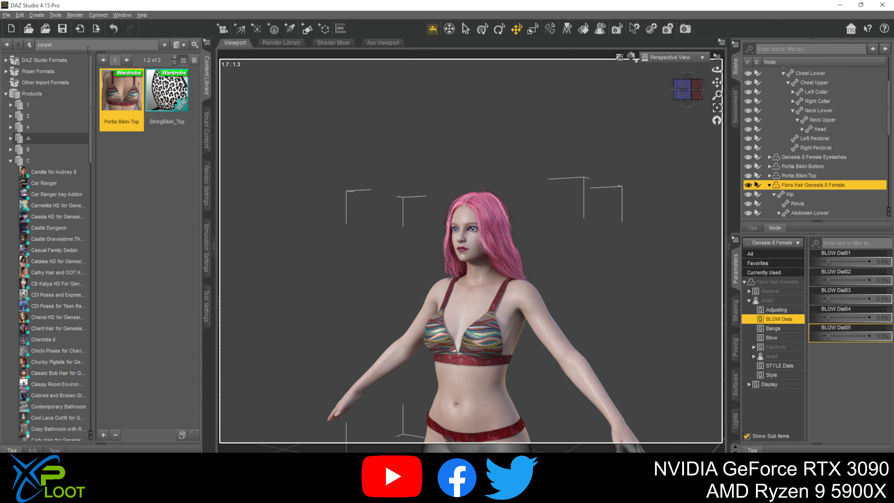
pyautogui.click(87, 46)
pyautogui.write('brow')
pyautogui.press('Return')
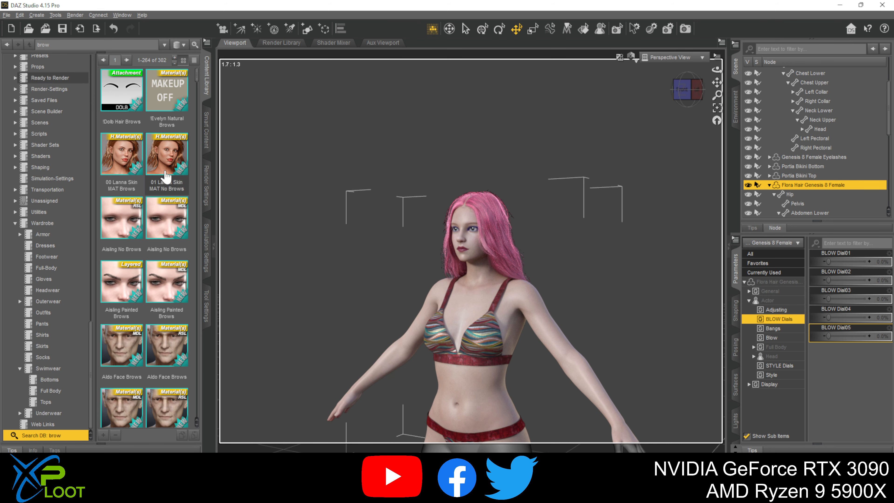
pyautogui.scroll(-2, 160, 241)
pyautogui.scroll(2, 159, 241)
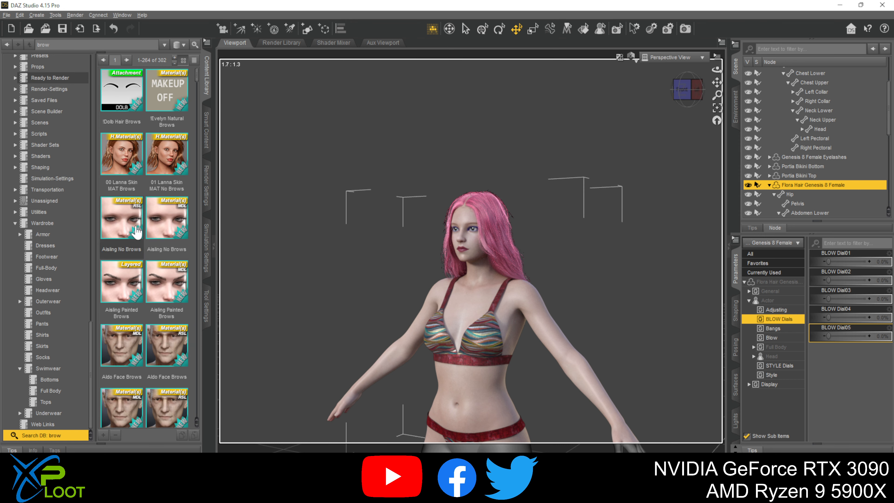
# - Select the Evangeliya figure and apply the MDL version of the Aisling No Brows material to her face
pyautogui.moveTo(154, 211); pyautogui.dragTo(473, 302)
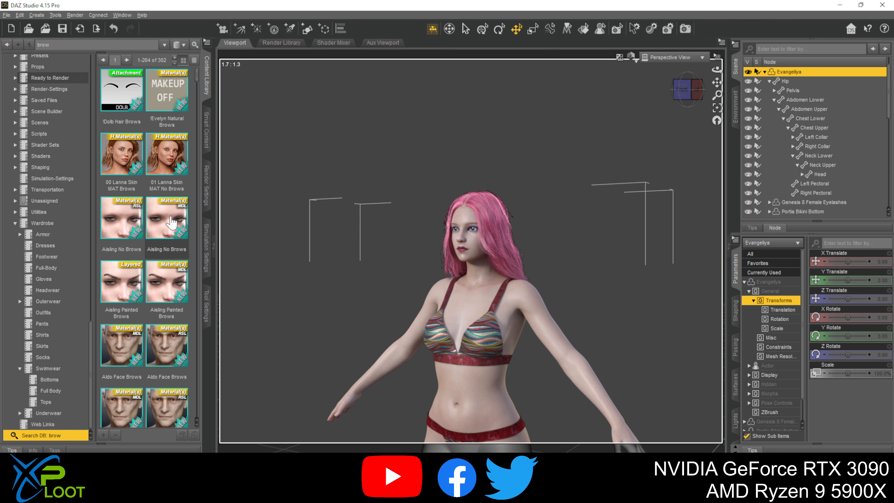
pyautogui.doubleClick(171, 222)
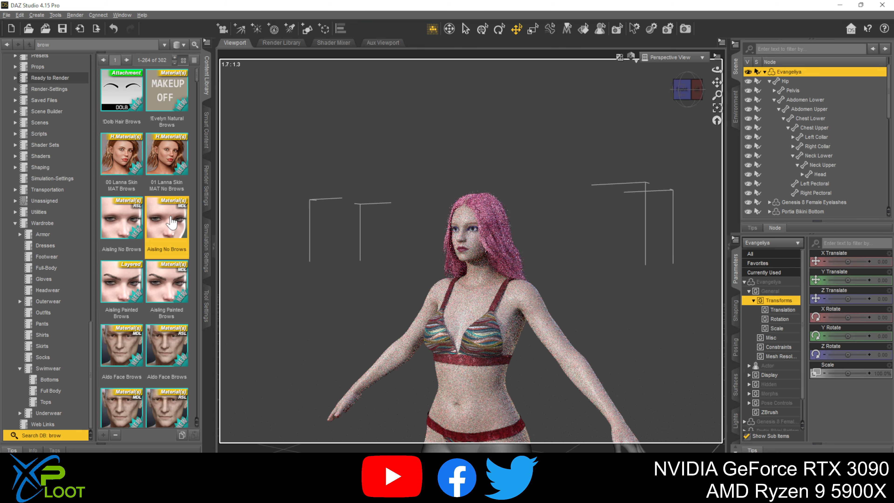
pyautogui.scroll(6, 487, 300)
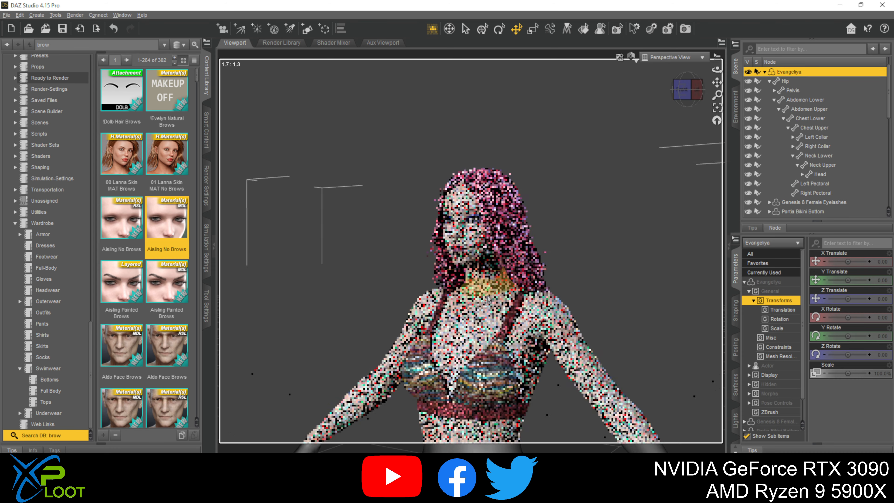
pyautogui.scroll(1, 487, 299)
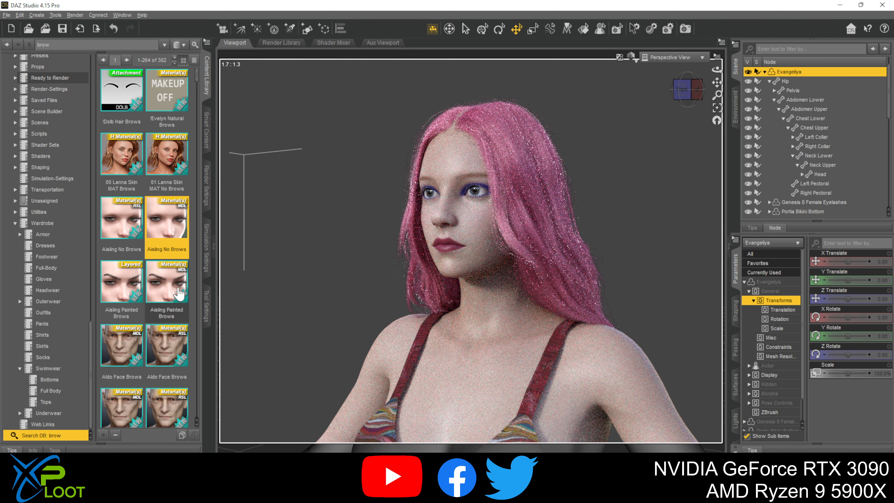
pyautogui.doubleClick(169, 224)
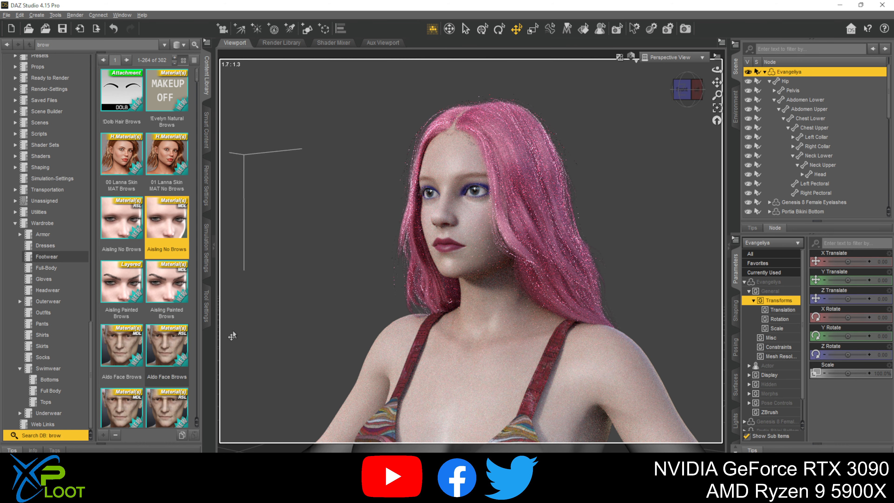
# - Add the Beautiful Brows II Brow 1 attachment to the Evangeliya figure
pyautogui.scroll(-1, 157, 327)
pyautogui.scroll(-10, 157, 327)
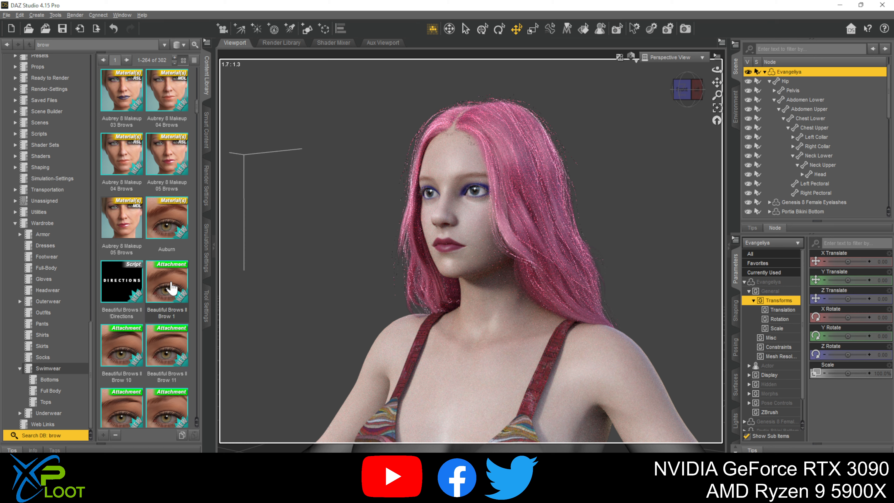
pyautogui.doubleClick(171, 288)
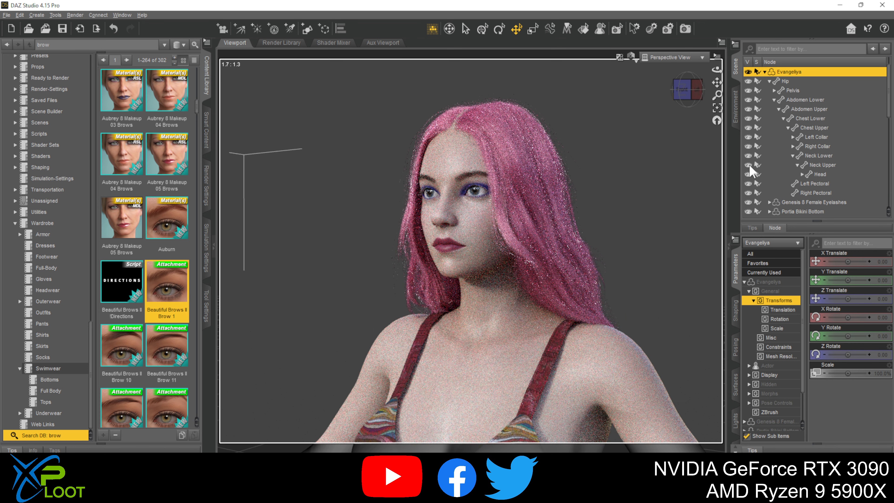
# - Collapse the Flora Hair in the scene hierarchy and select both surfaces of Brow1, Layer1 and Layer2, for editing
pyautogui.scroll(-4, 785, 187)
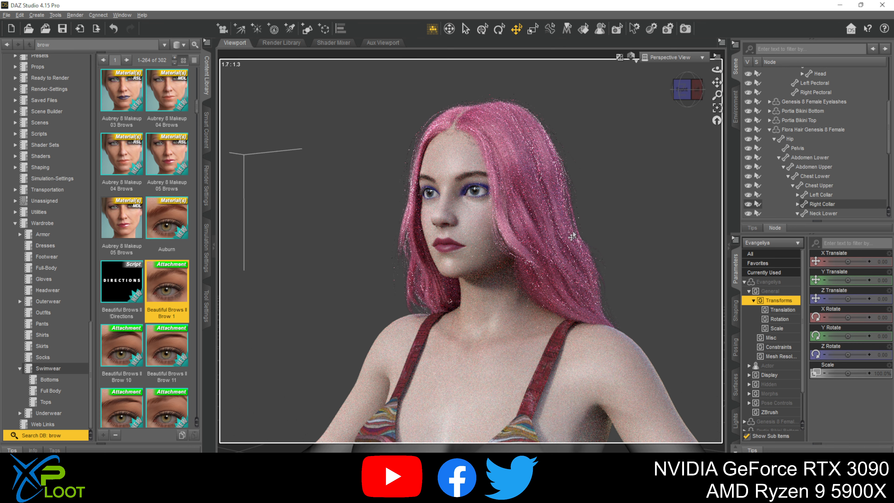
pyautogui.click(771, 130)
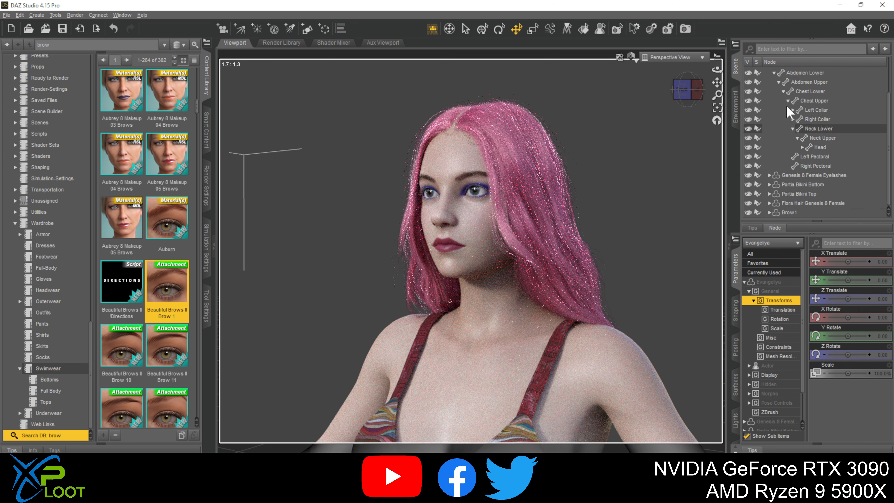
pyautogui.click(795, 213)
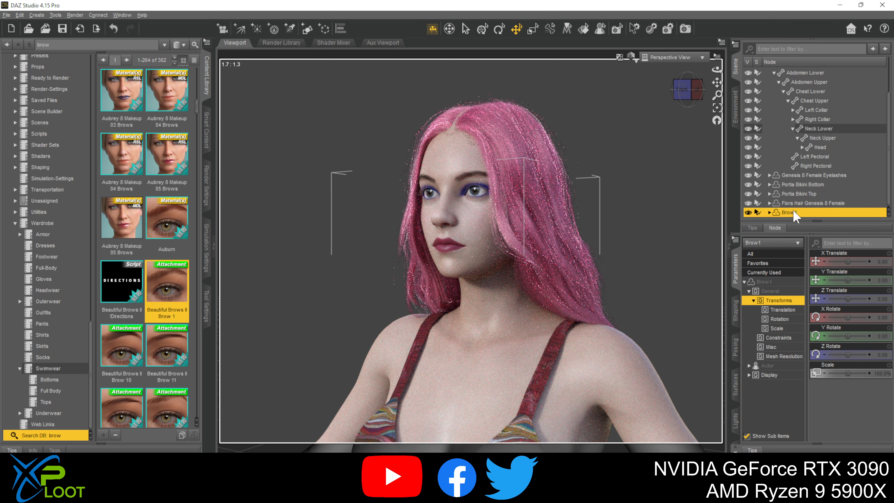
pyautogui.click(736, 388)
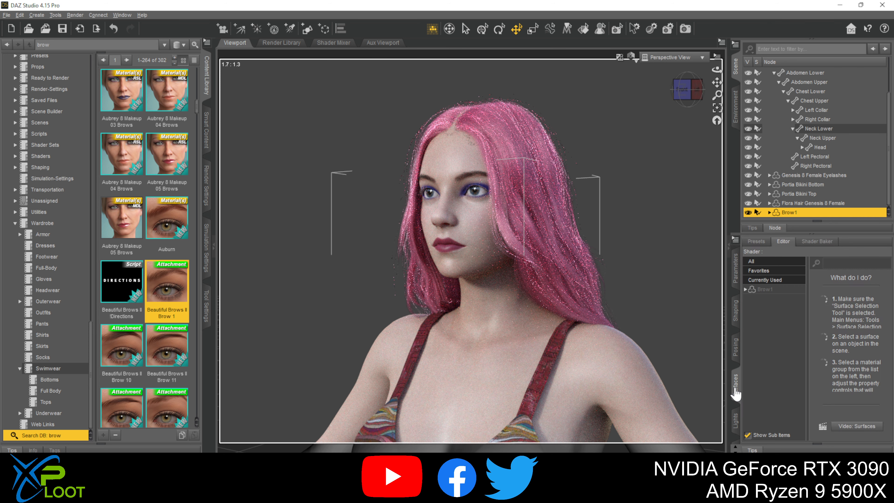
pyautogui.click(744, 289)
pyautogui.click(762, 300)
pyautogui.keyDown('ctrl'); pyautogui.click(769, 308); pyautogui.keyUp('ctrl')
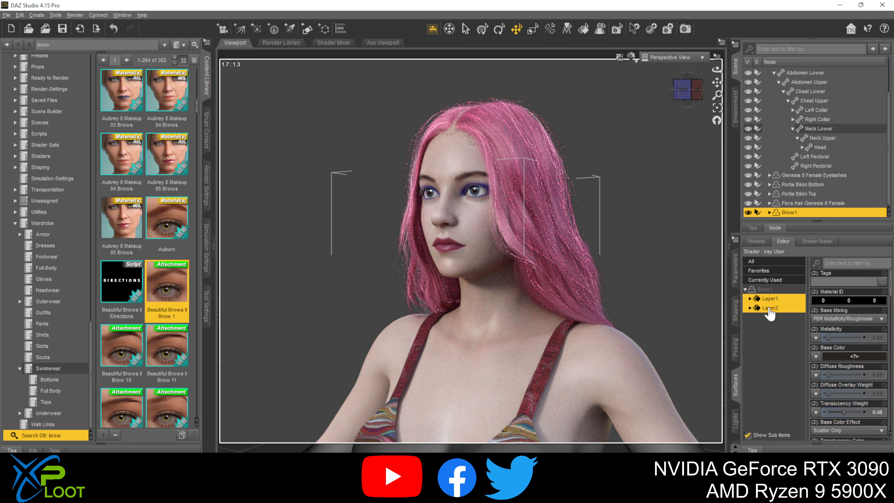
pyautogui.click(778, 301)
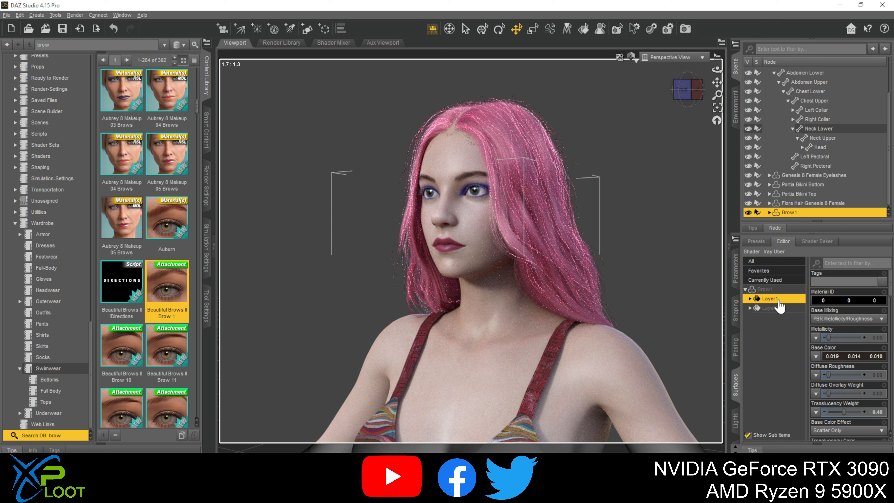
pyautogui.keyDown('ctrl'); pyautogui.click(777, 308); pyautogui.keyUp('ctrl')
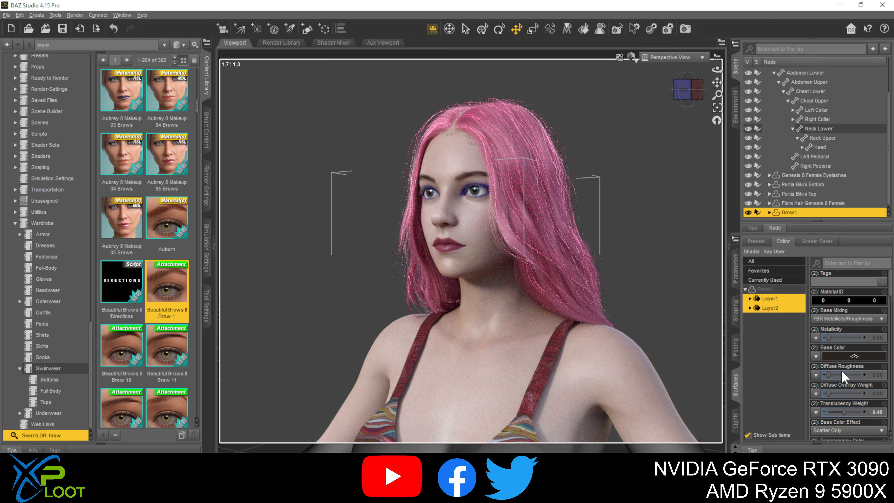
# - Set the Base Color of both brow layers to a light pink of 0.92, 0.31, 0.78
pyautogui.click(839, 357)
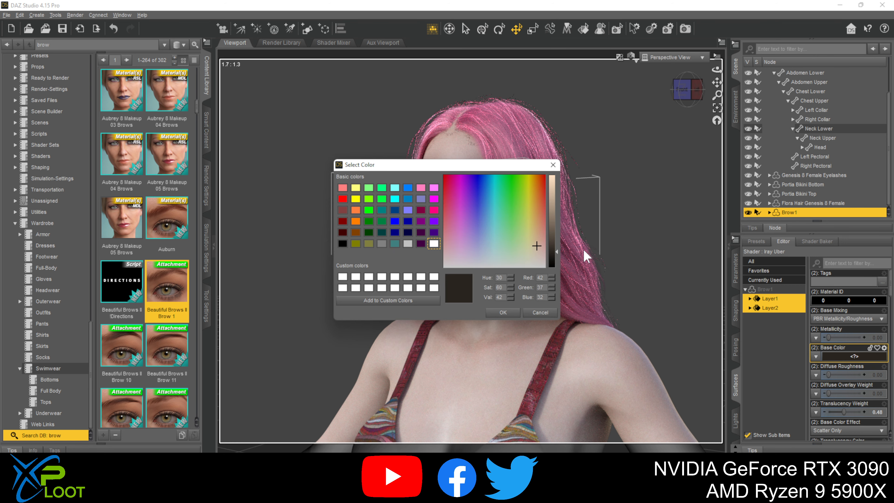
pyautogui.moveTo(522, 241); pyautogui.dragTo(456, 182)
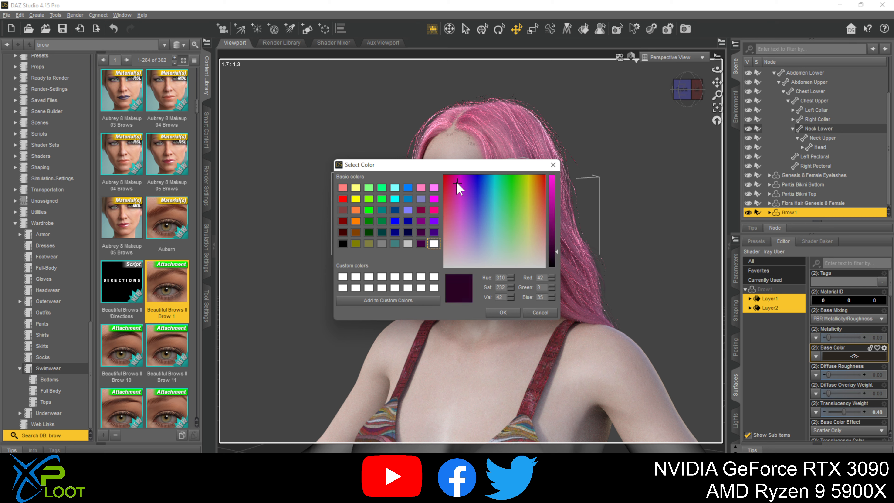
pyautogui.moveTo(554, 201); pyautogui.dragTo(555, 179)
pyautogui.click(459, 231)
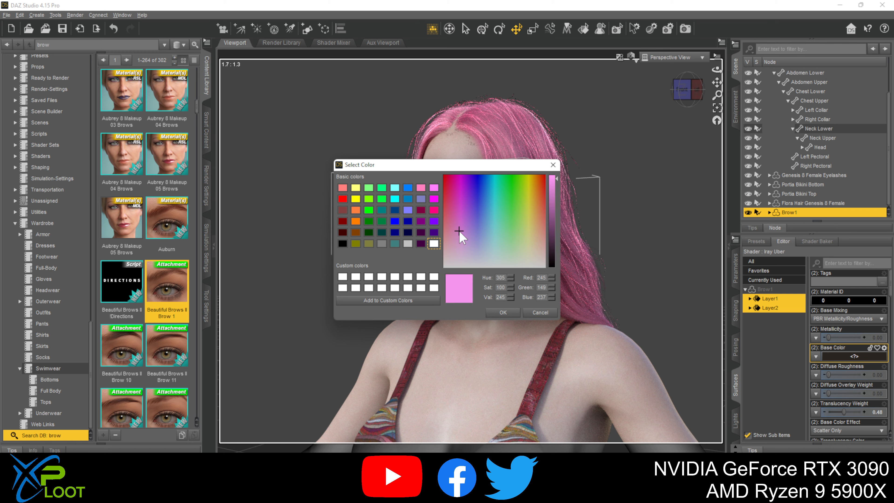
pyautogui.click(507, 312)
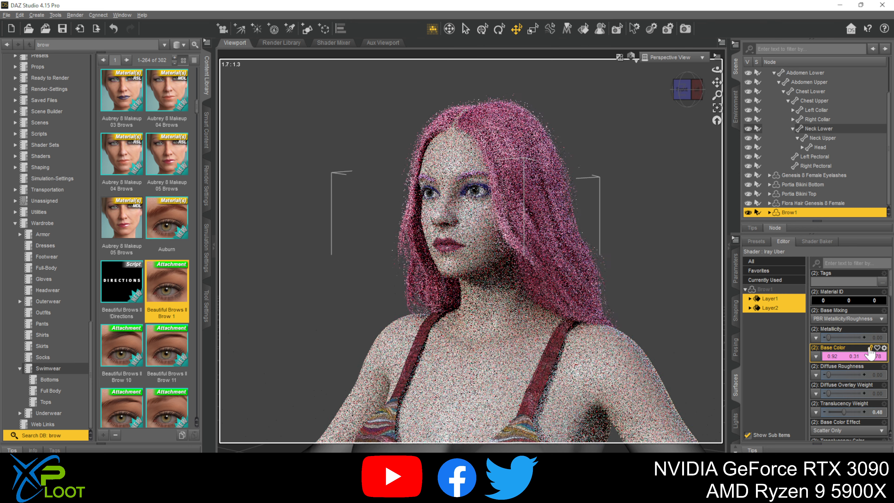
# - Darken the Base Color of both brow layers to a muted purple-pink of 0.38, 0.13, 0.33
pyautogui.click(844, 357)
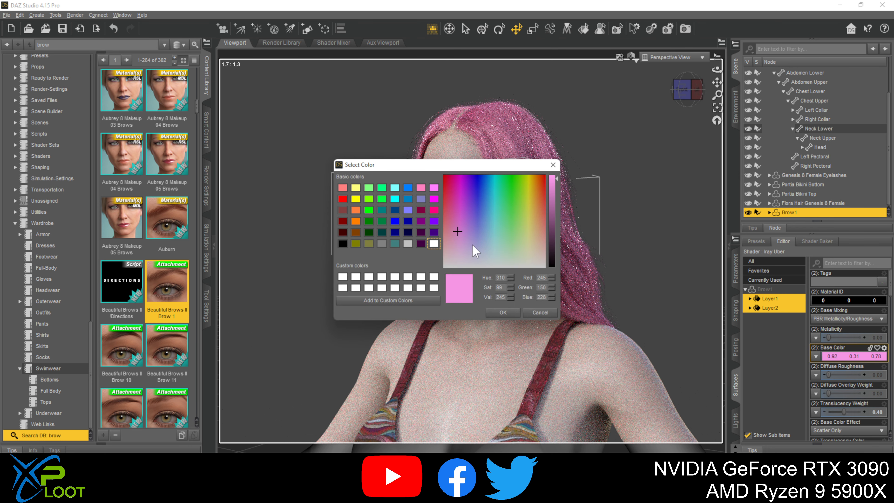
pyautogui.moveTo(551, 230); pyautogui.dragTo(556, 215)
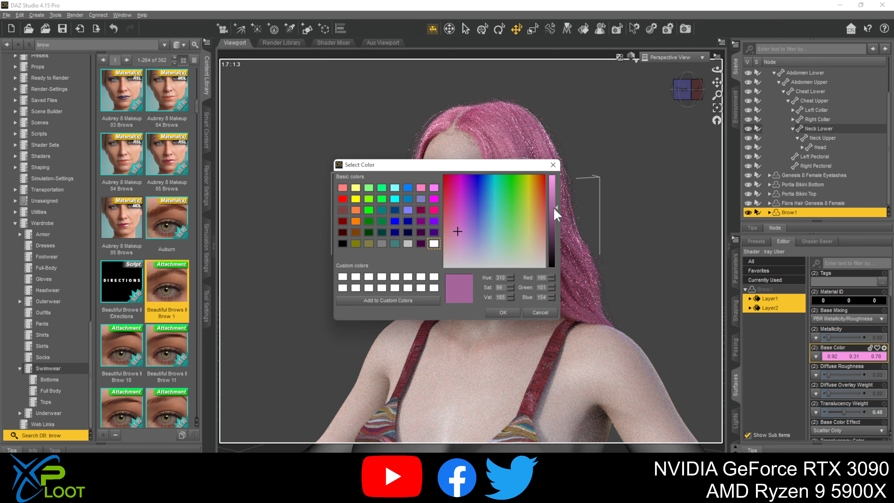
pyautogui.click(503, 312)
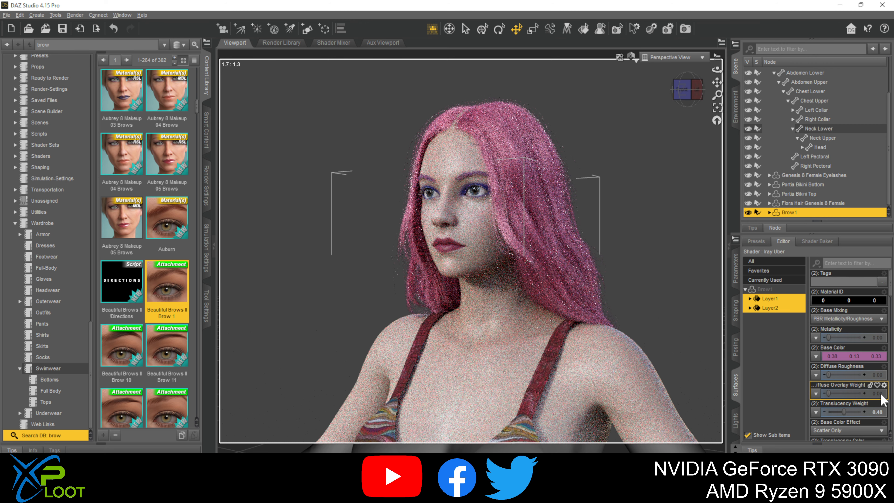
# - Set the Translucency Color of both brow layers to a pink of 0.67, 0.099, 0.57
pyautogui.scroll(-2, 869, 415)
pyautogui.scroll(-3, 869, 412)
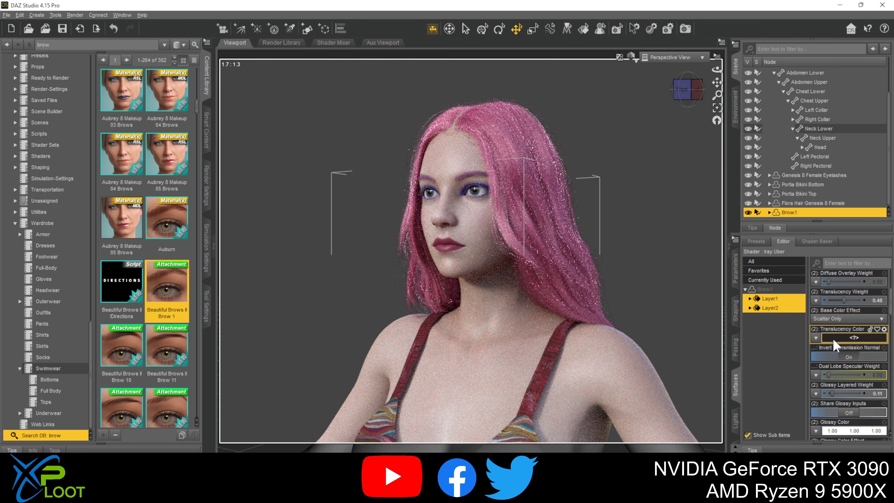
pyautogui.click(832, 337)
pyautogui.click(458, 218)
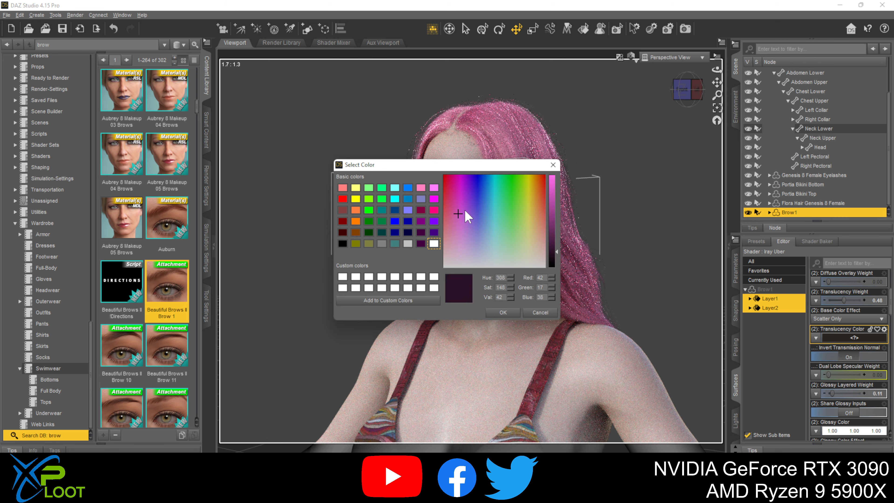
pyautogui.click(553, 193)
pyautogui.click(502, 312)
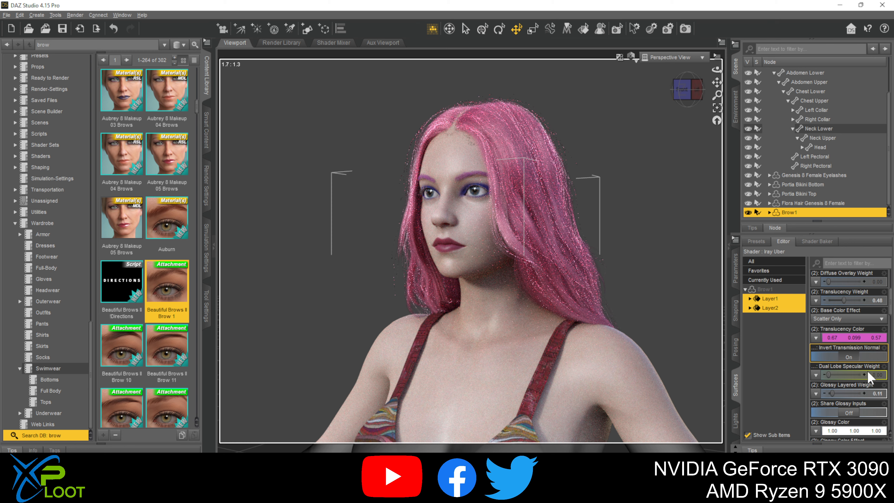
# - Try a deep blue Base Color of 0.0033, 0.0017, 0.38 on both brow layers and undo it
pyautogui.scroll(3, 867, 380)
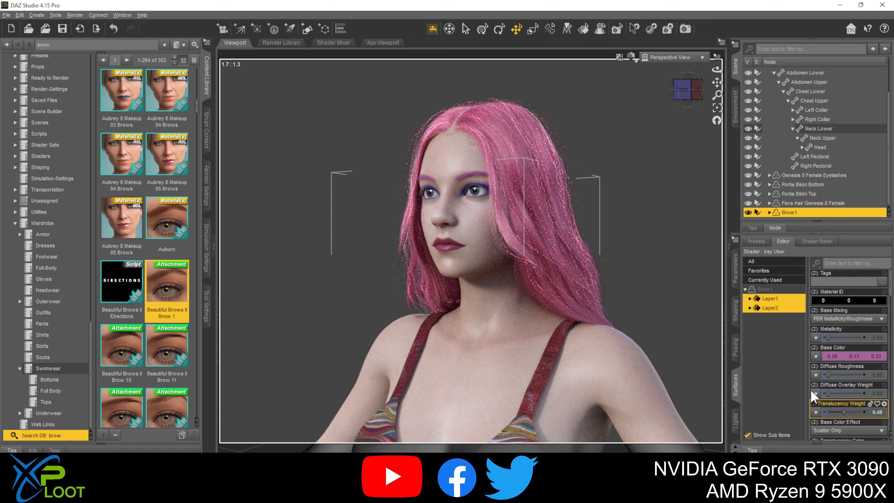
pyautogui.click(845, 357)
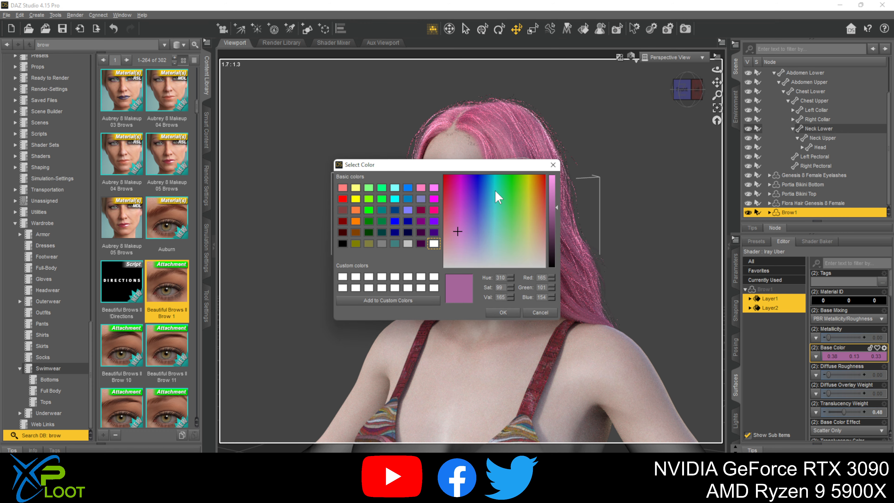
pyautogui.click(476, 181)
pyautogui.click(510, 312)
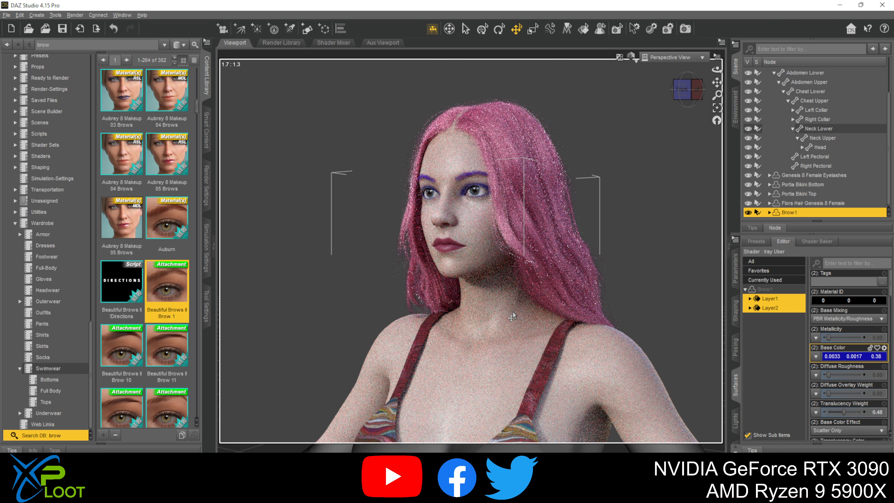
pyautogui.hotkey('ctrl', 'z')
# - Set both brow layers' Translucency Color to a dark purple of 0.12, 0.060, 0.18 and their Translucency Weight to 0.72
pyautogui.scroll(-3, 855, 362)
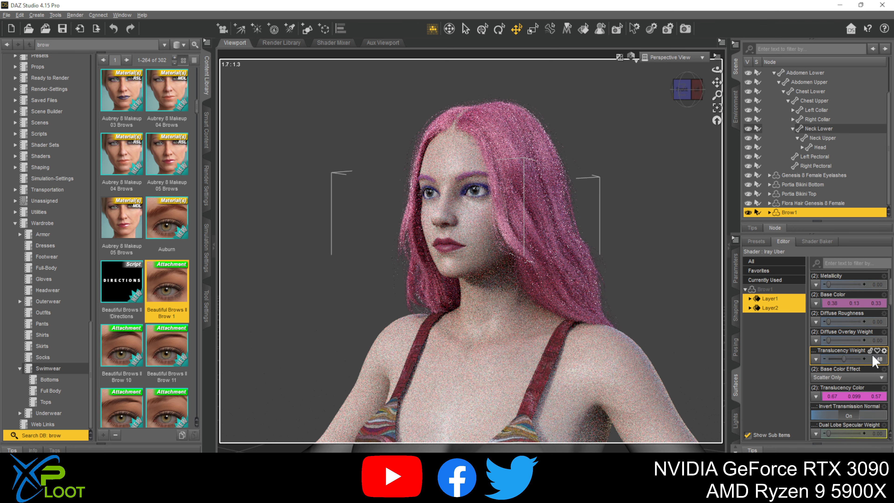
pyautogui.moveTo(844, 356); pyautogui.dragTo(847, 356)
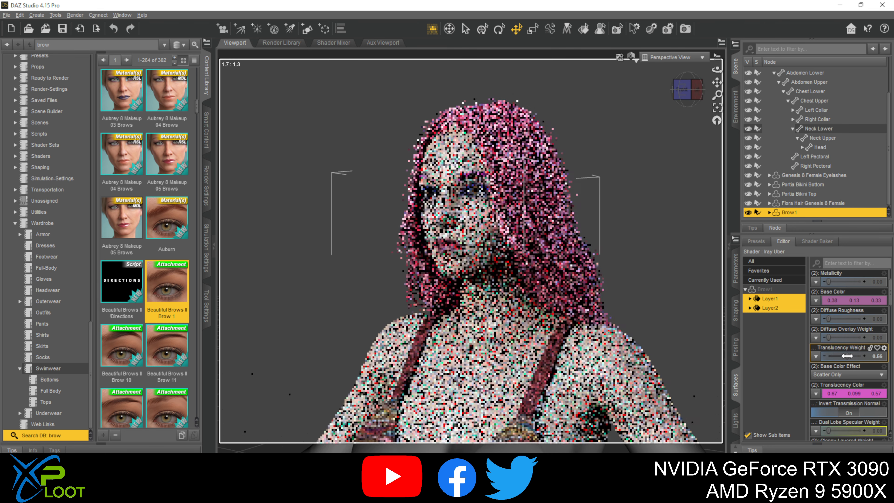
pyautogui.click(851, 393)
pyautogui.moveTo(465, 209); pyautogui.dragTo(465, 227)
pyautogui.moveTo(552, 211); pyautogui.dragTo(553, 223)
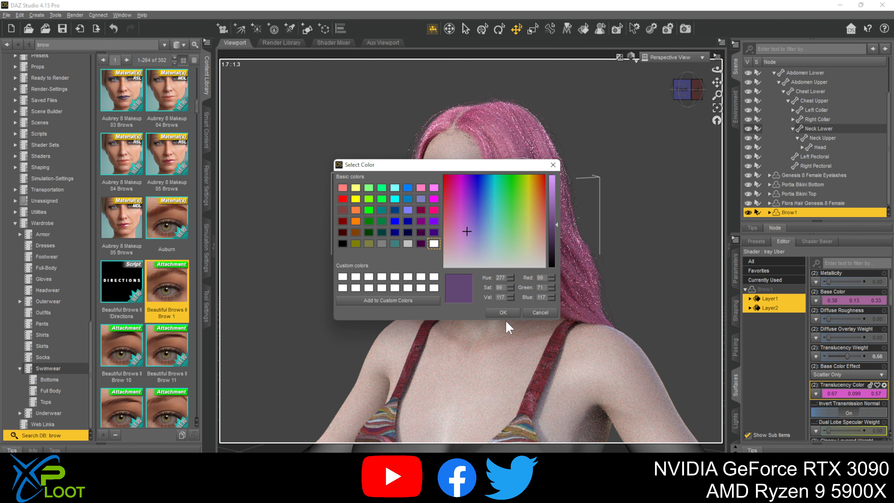
pyautogui.click(504, 312)
pyautogui.moveTo(848, 357)
pyautogui.mouseDown()
pyautogui.moveTo(855, 357)
pyautogui.moveTo(840, 356)
pyautogui.moveTo(850, 357)
pyautogui.mouseUp()
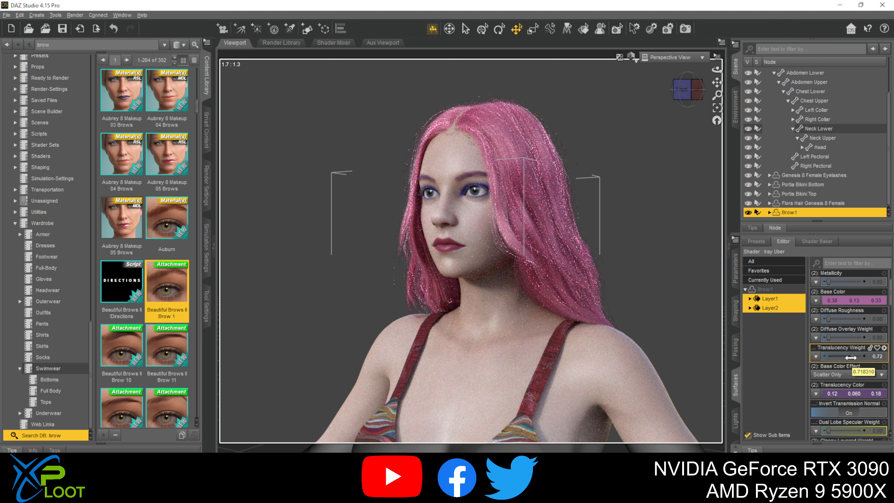
# - Frame the figure's body and bikini in the view and collapse Evangeliya's Hip branch in the scene hierarchy
pyautogui.scroll(-3, 645, 247)
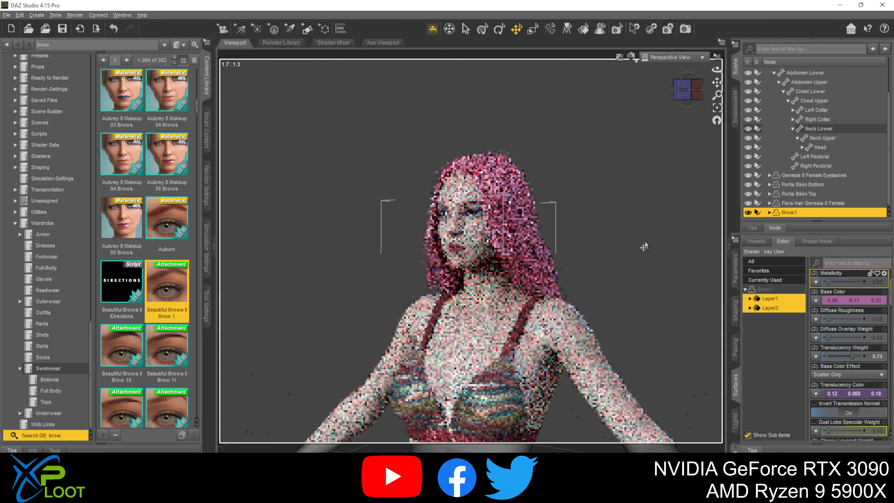
pyautogui.scroll(-2, 645, 242)
pyautogui.moveTo(717, 82); pyautogui.dragTo(720, 8)
pyautogui.scroll(-2, 669, 171)
pyautogui.scroll(-1, 669, 171)
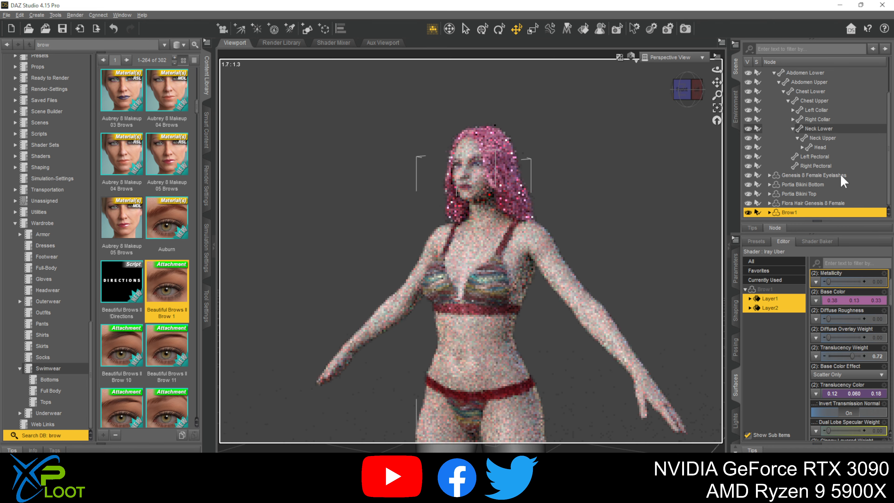
pyautogui.scroll(2, 786, 151)
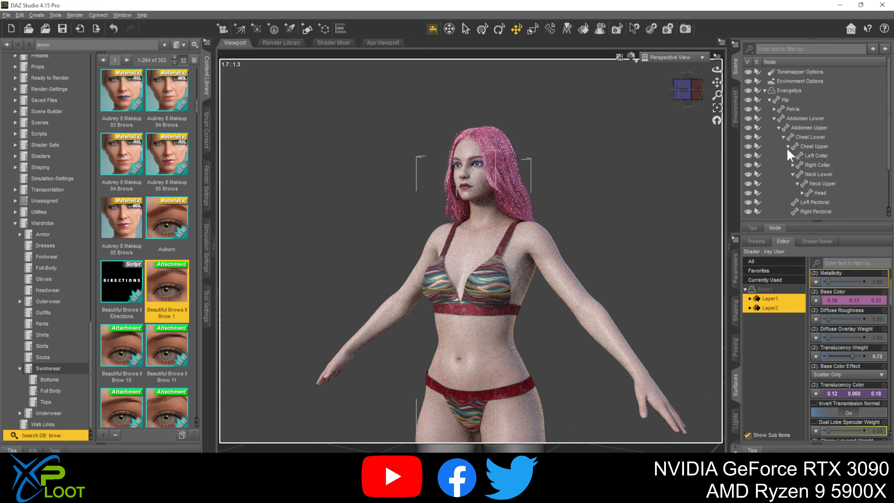
pyautogui.click(770, 100)
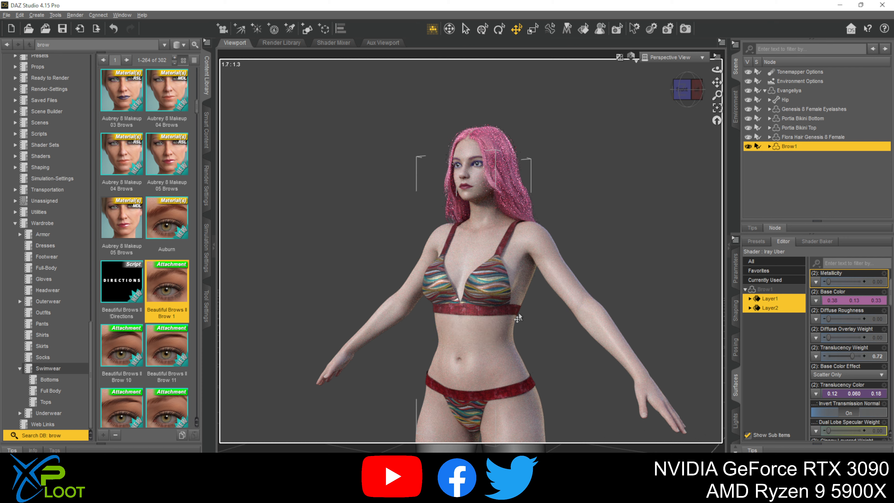
# - Select the Portia Bikini Top and make its PortiaBikiniTop surface the one being edited
pyautogui.click(811, 119)
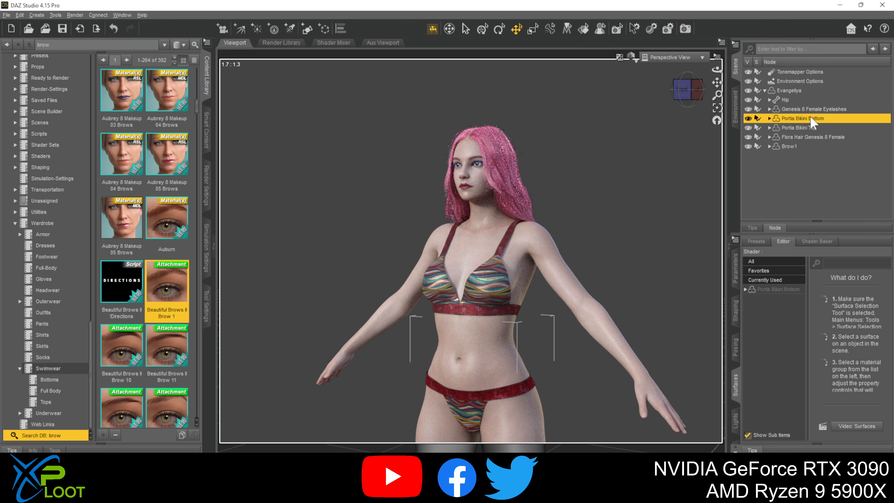
pyautogui.click(809, 127)
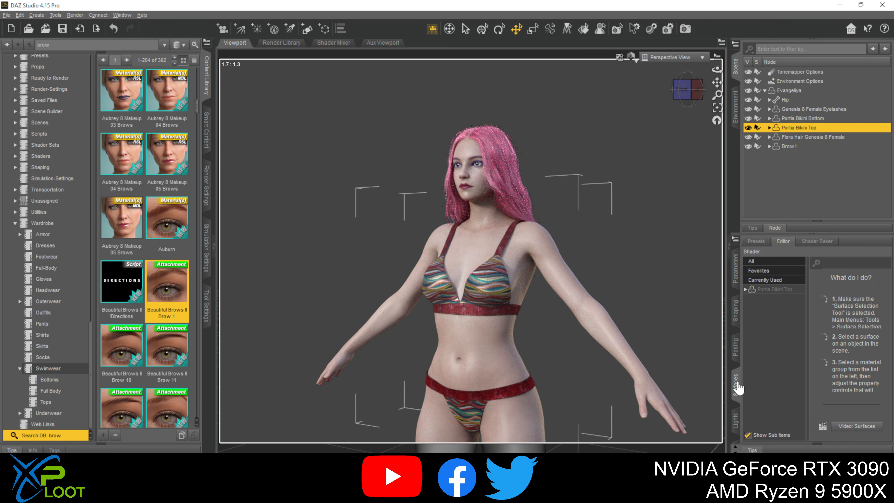
pyautogui.click(745, 289)
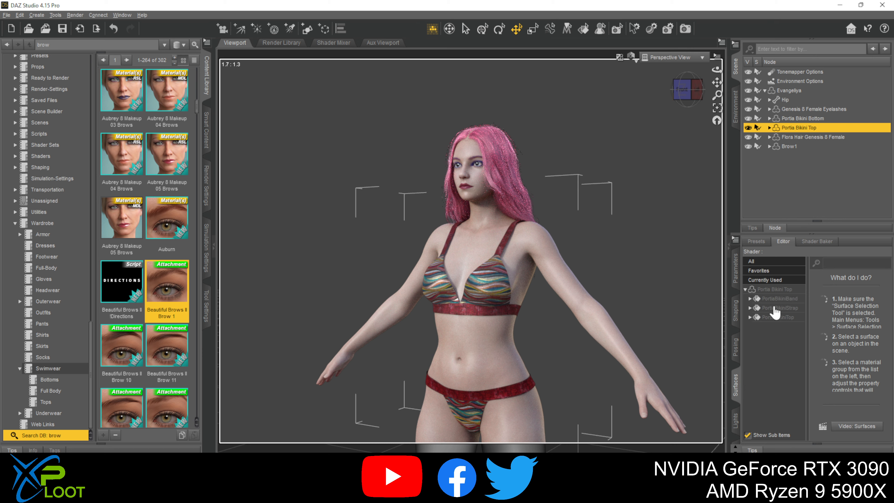
pyautogui.click(792, 298)
pyautogui.click(789, 317)
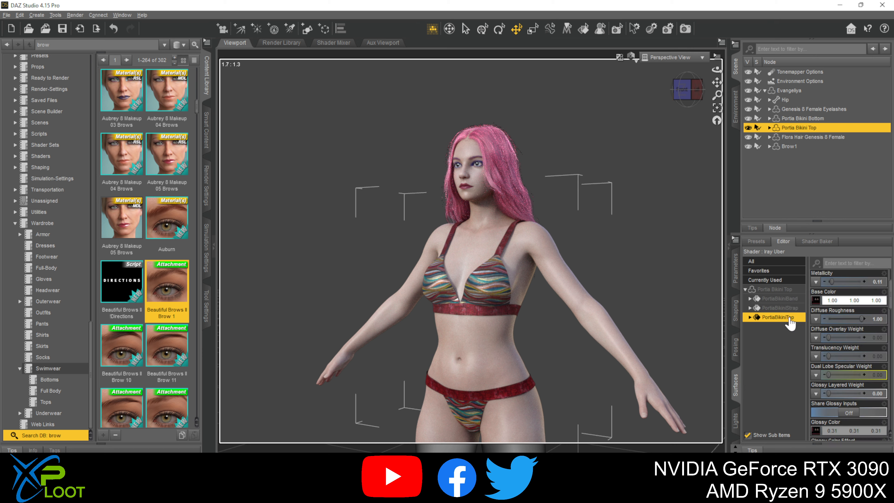
pyautogui.moveTo(814, 301)
# - Find the 4K Fabric Shader Presets product and apply its HS 4k Fabric Denim 02 Navy shader to the PortiaBikiniTop surface
pyautogui.scroll(20, 52, 202)
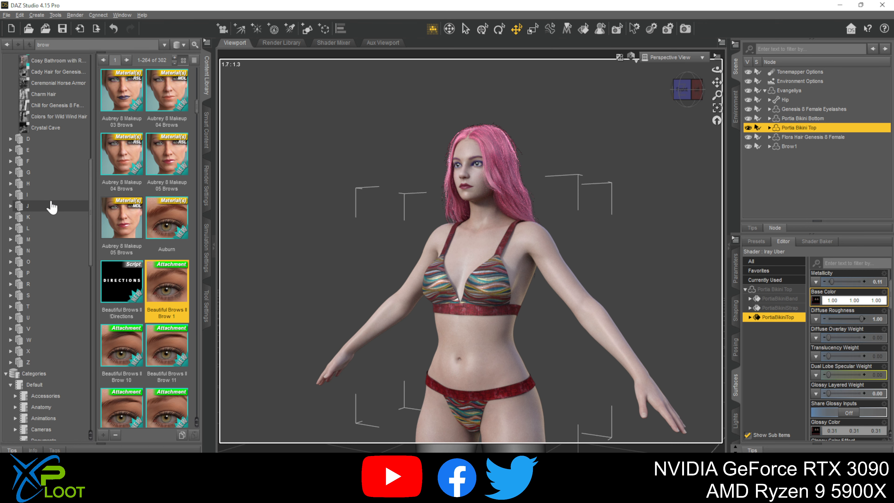
pyautogui.click(35, 139)
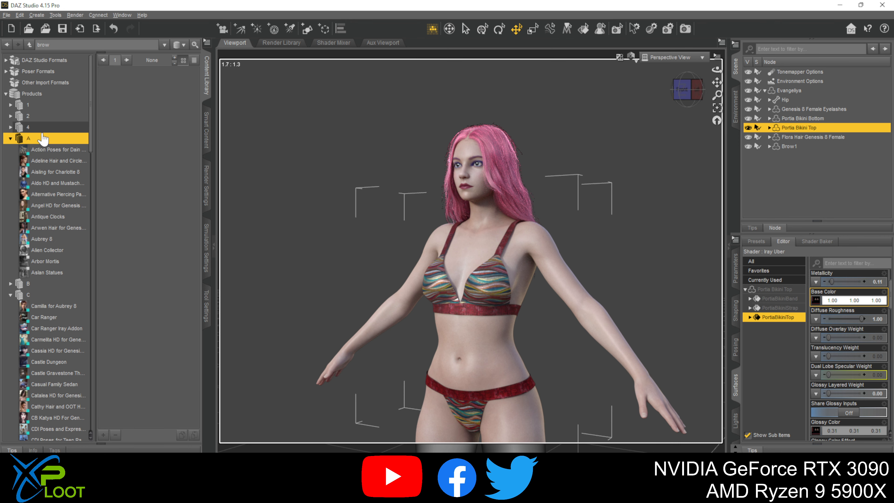
pyautogui.click(41, 128)
pyautogui.click(43, 137)
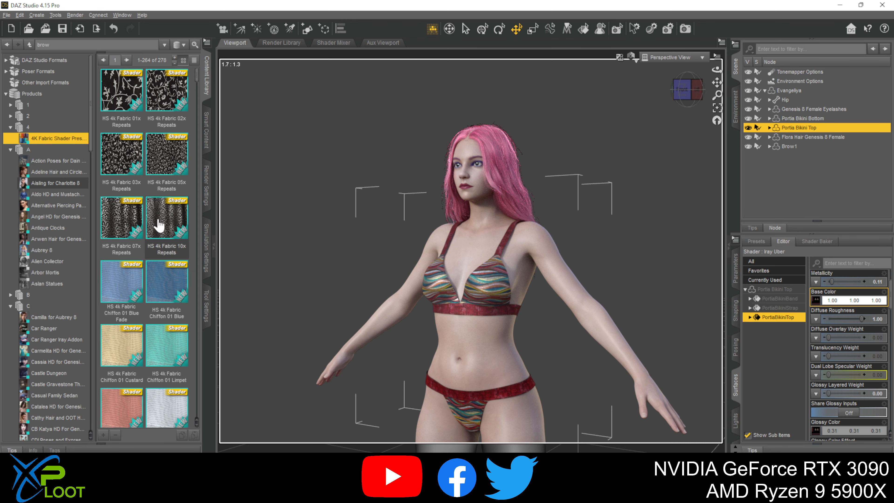
pyautogui.scroll(-1, 159, 226)
pyautogui.moveTo(197, 104); pyautogui.dragTo(199, 144)
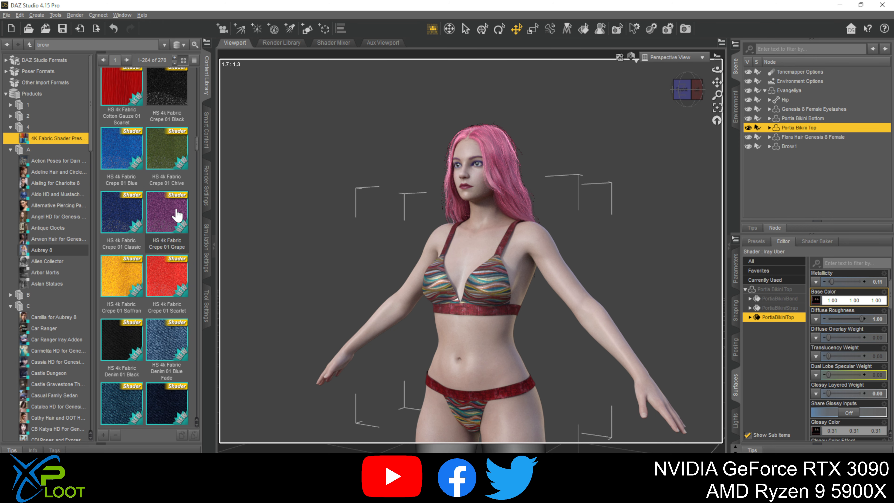
pyautogui.scroll(-5, 183, 244)
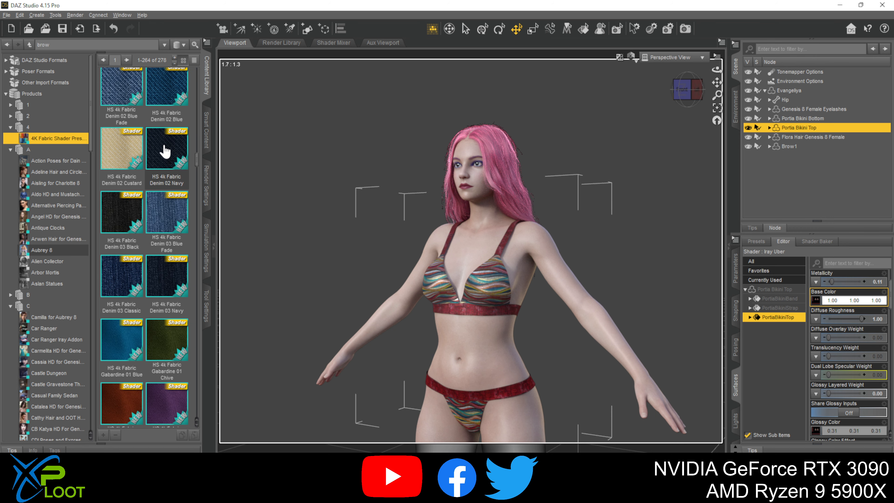
pyautogui.moveTo(166, 151)
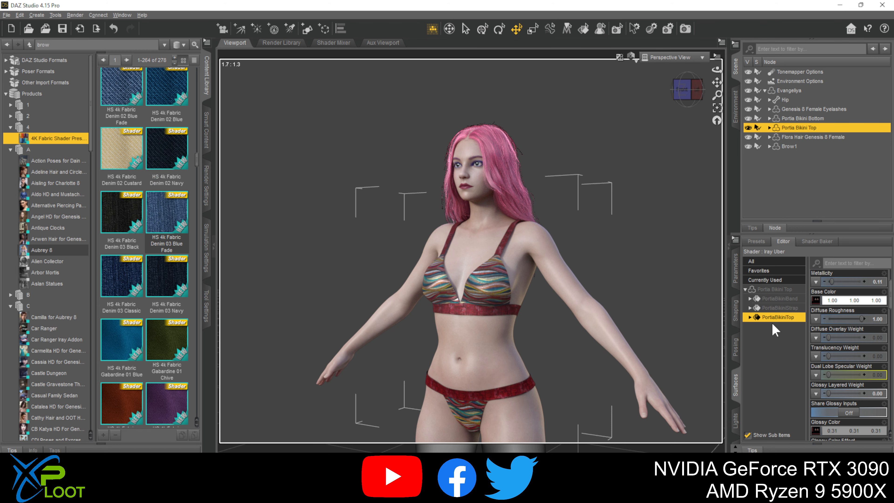
pyautogui.doubleClick(175, 148)
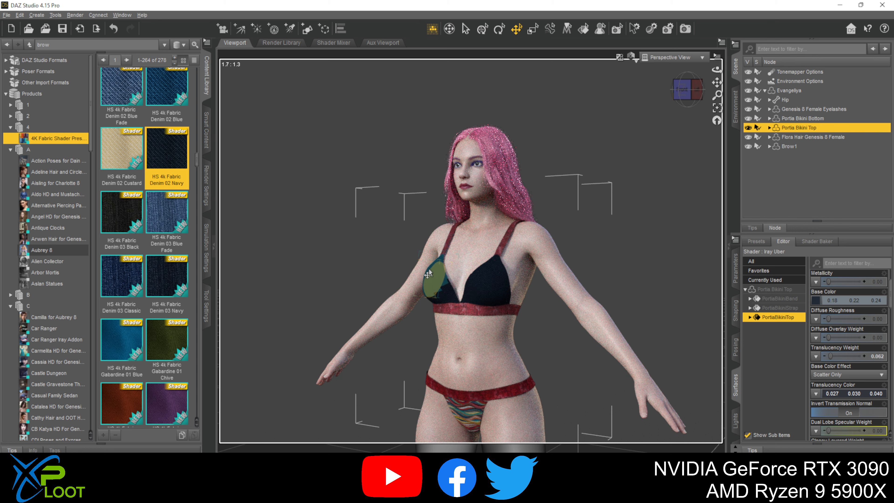
# - Apply Denim 03 Blue Fade to the bikini top's strap and band surfaces, trying Denim 02 Custard and Denim 03 Black on the band first
pyautogui.click(785, 307)
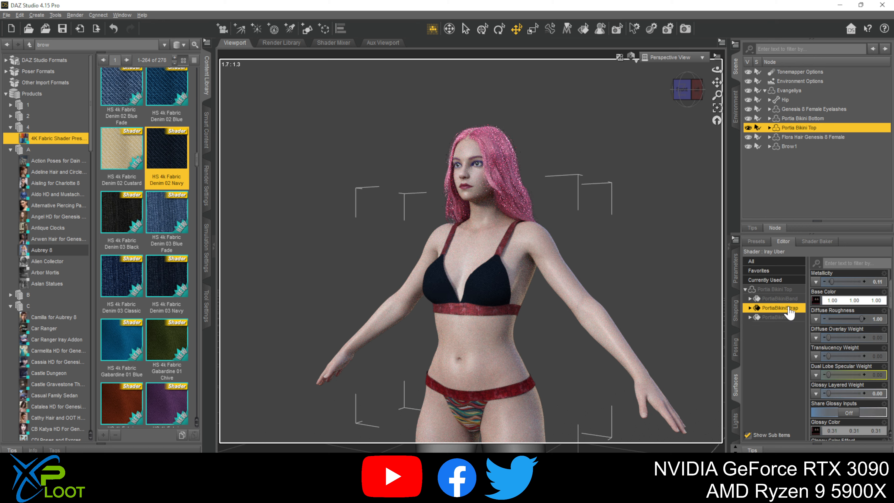
pyautogui.doubleClick(155, 216)
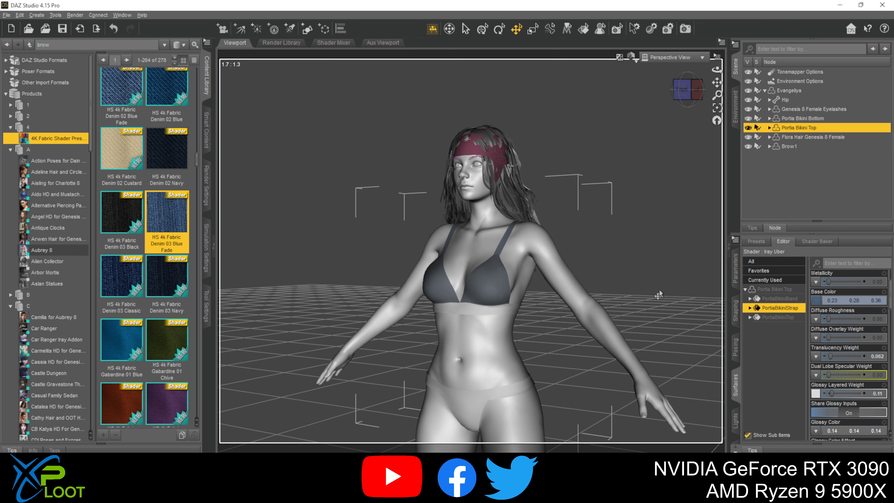
pyautogui.click(787, 298)
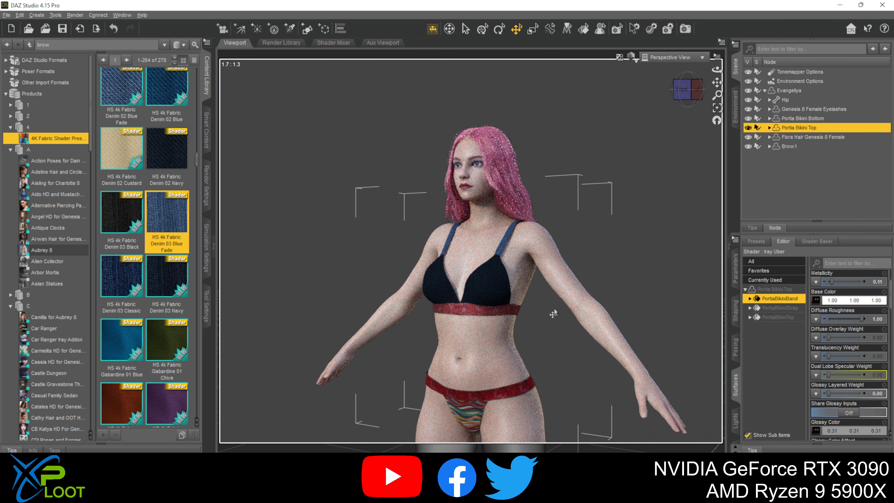
pyautogui.doubleClick(122, 185)
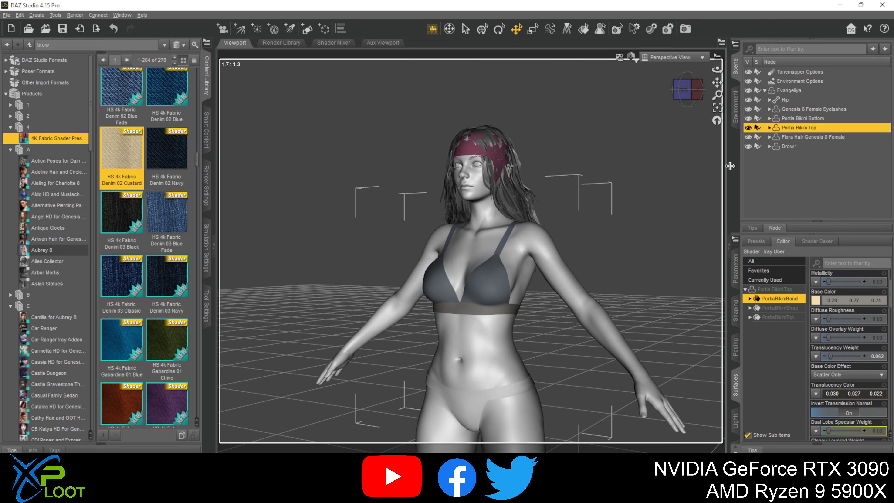
pyautogui.doubleClick(125, 216)
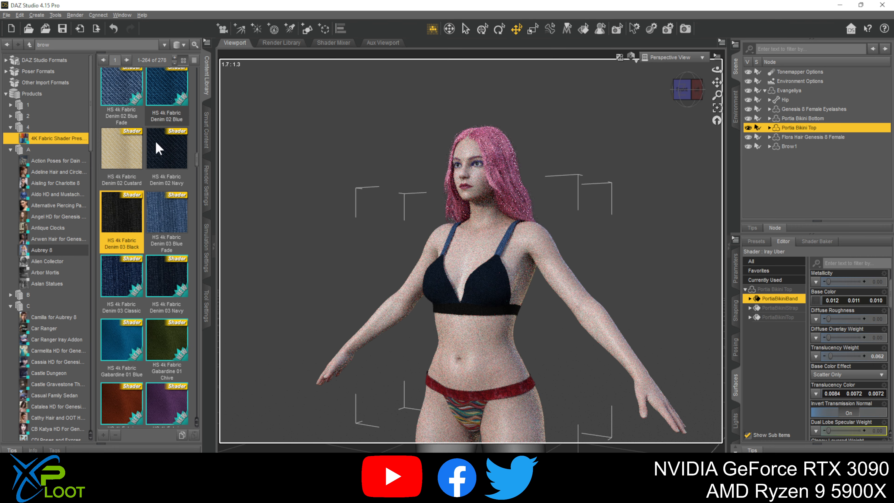
pyautogui.doubleClick(172, 219)
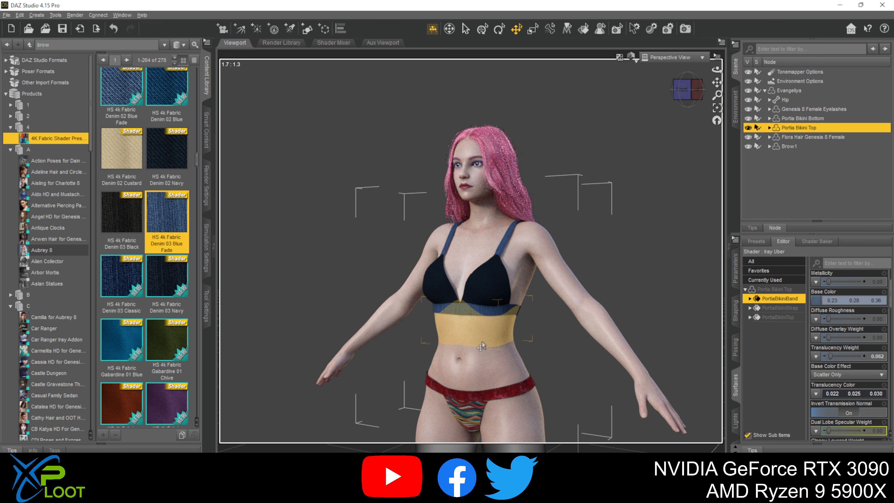
# - Select the Evangeliya figure's Skin-Lips-Nails surface group and expand her full list of individual surfaces
pyautogui.click(605, 334)
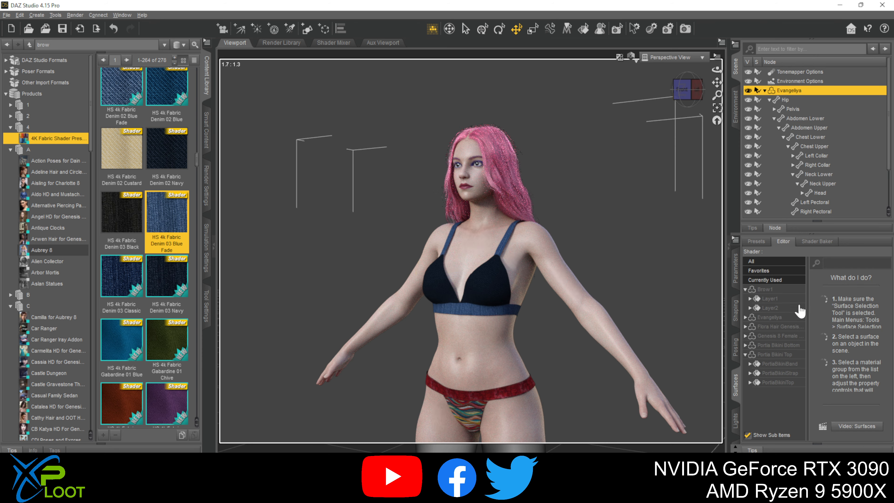
pyautogui.doubleClick(759, 315)
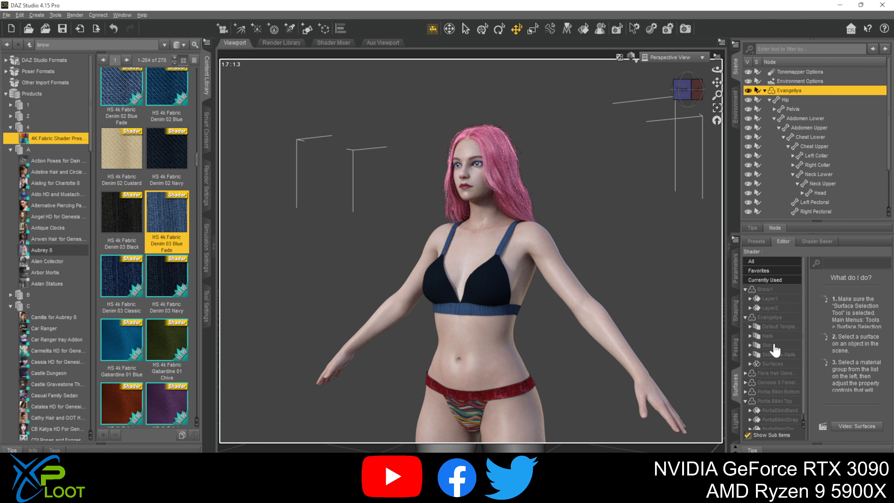
pyautogui.click(761, 355)
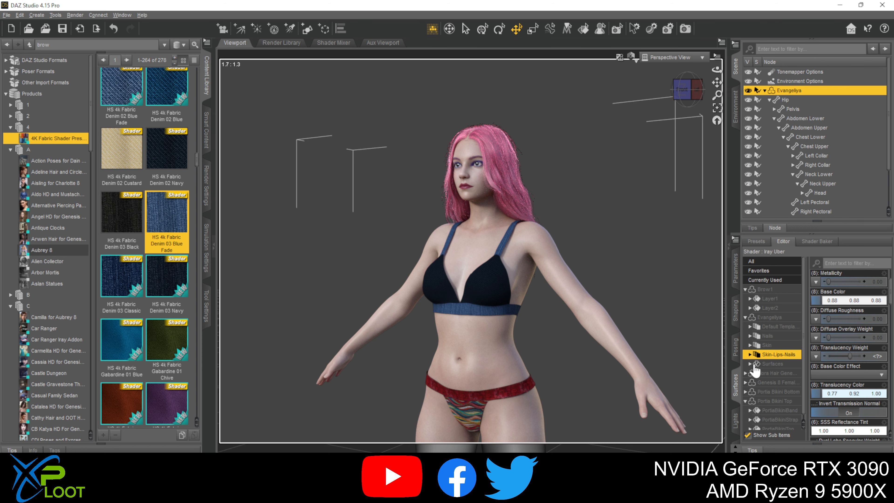
pyautogui.click(750, 363)
pyautogui.scroll(-4, 767, 379)
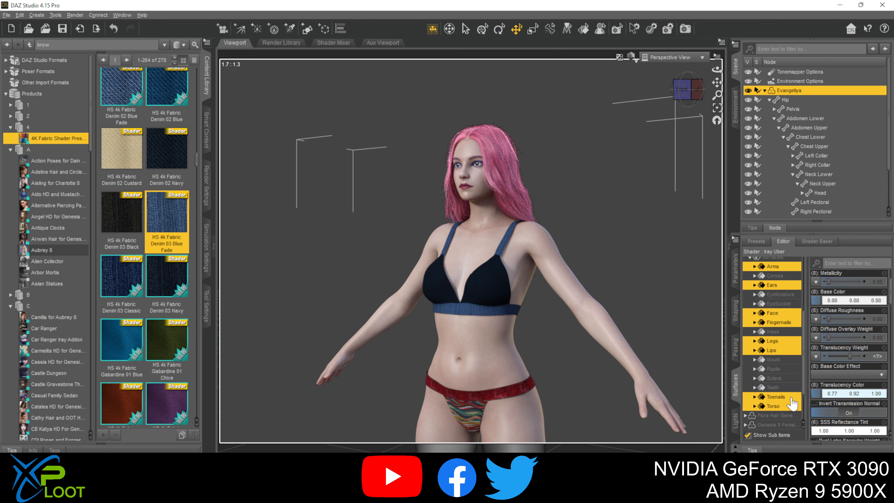
# - Search the content library for glass and try the AG 04, Ag 00 and AG 06 shaders on the figure's skin, lip and nail surfaces
pyautogui.scroll(2, 760, 359)
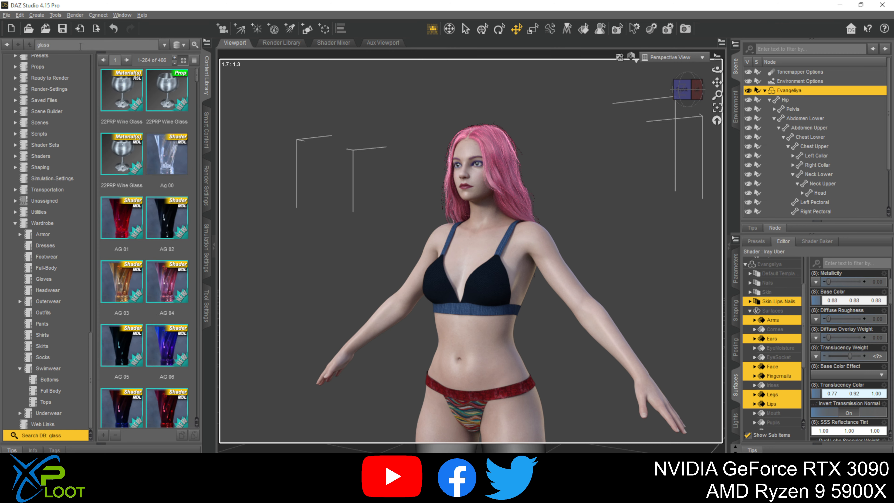
pyautogui.doubleClick(173, 287)
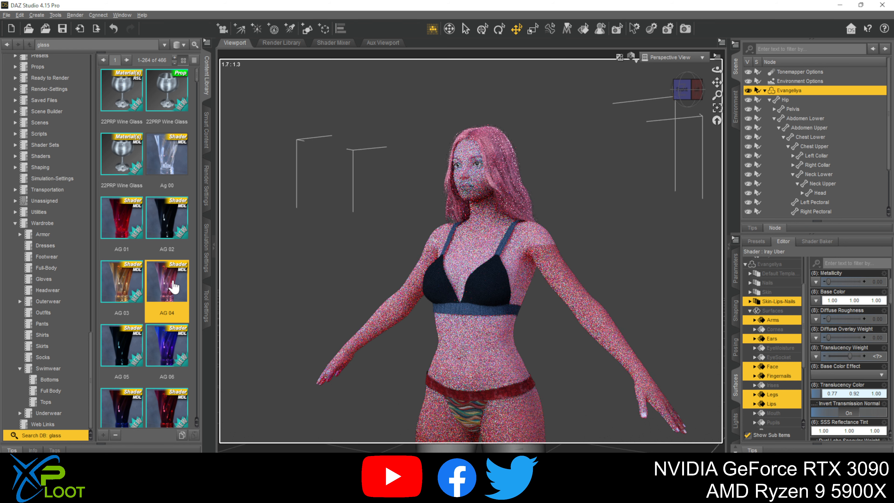
pyautogui.doubleClick(173, 165)
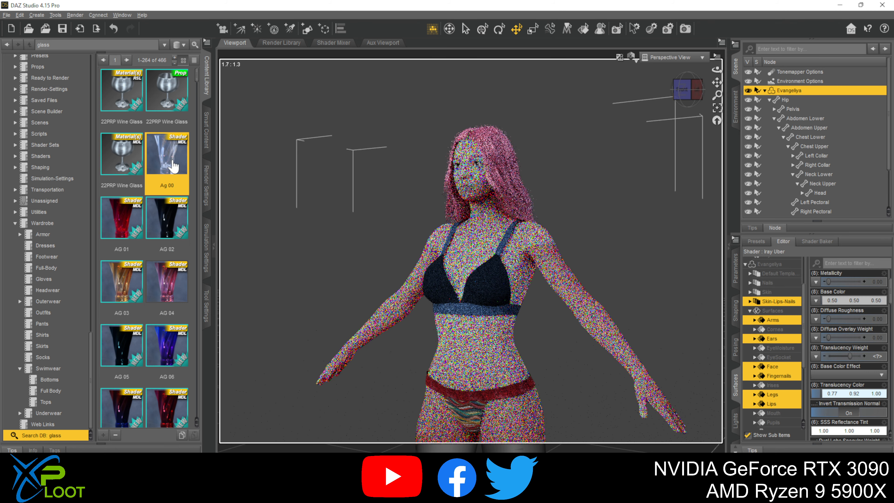
pyautogui.doubleClick(165, 352)
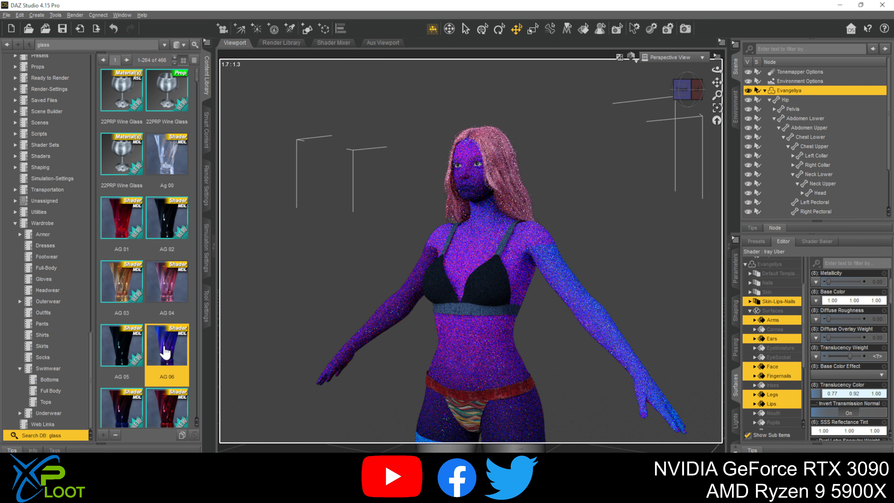
# - Search the library for wood and apply the HWF H Boards Style 14 shader to the selected skin surfaces, trying Style 10 first
pyautogui.doubleClick(83, 46)
pyautogui.write('w')
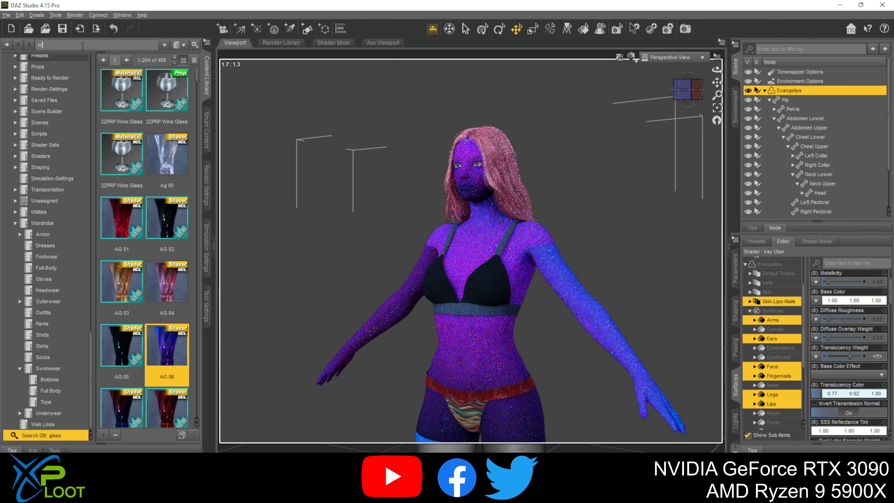
pyautogui.write('ood')
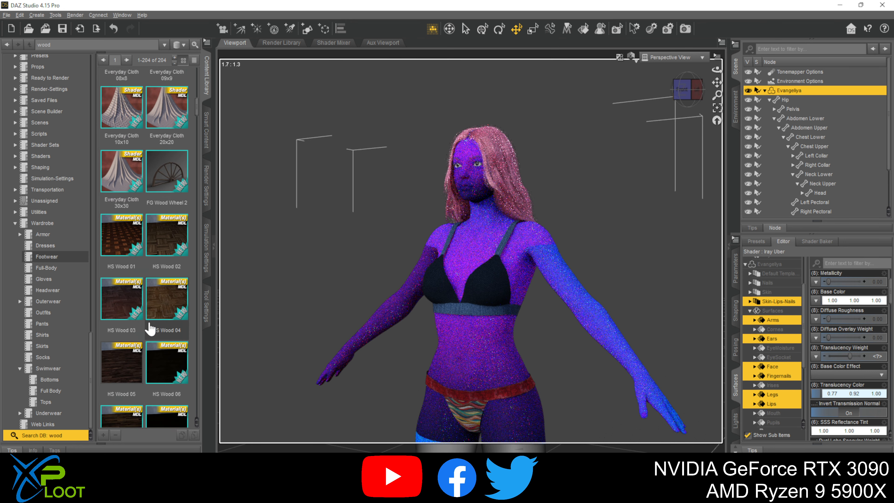
pyautogui.scroll(-5, 154, 335)
pyautogui.doubleClick(161, 226)
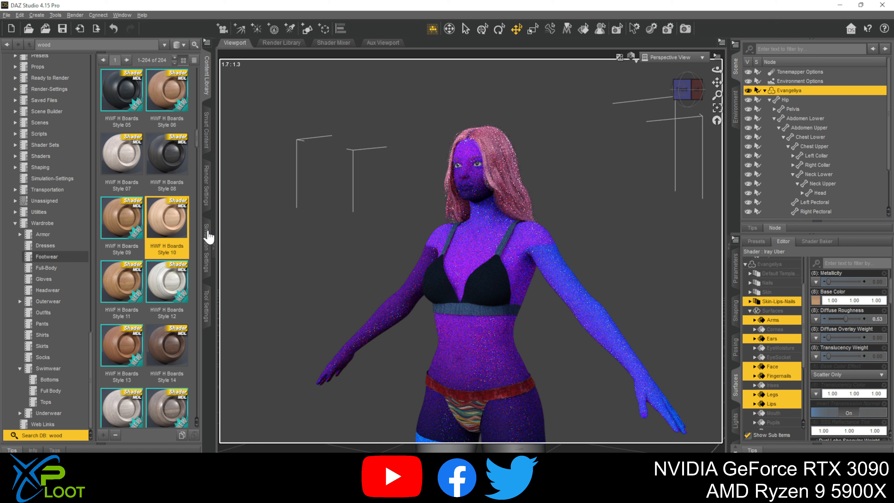
pyautogui.doubleClick(172, 348)
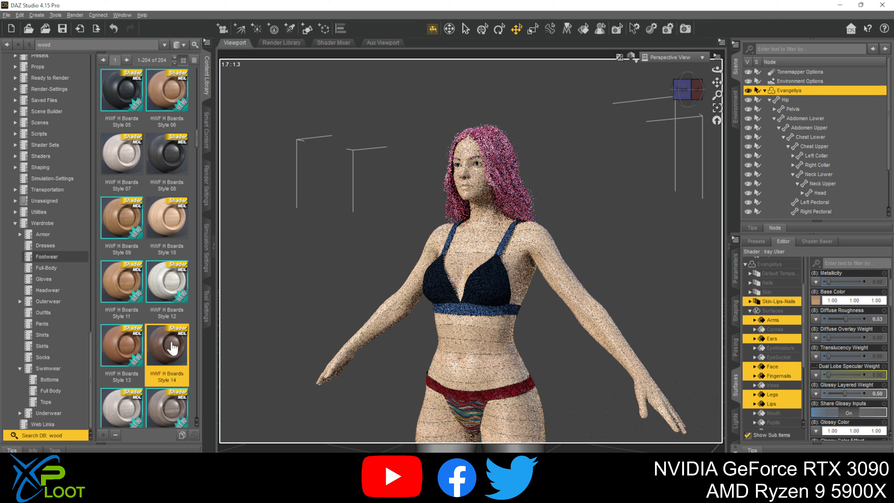